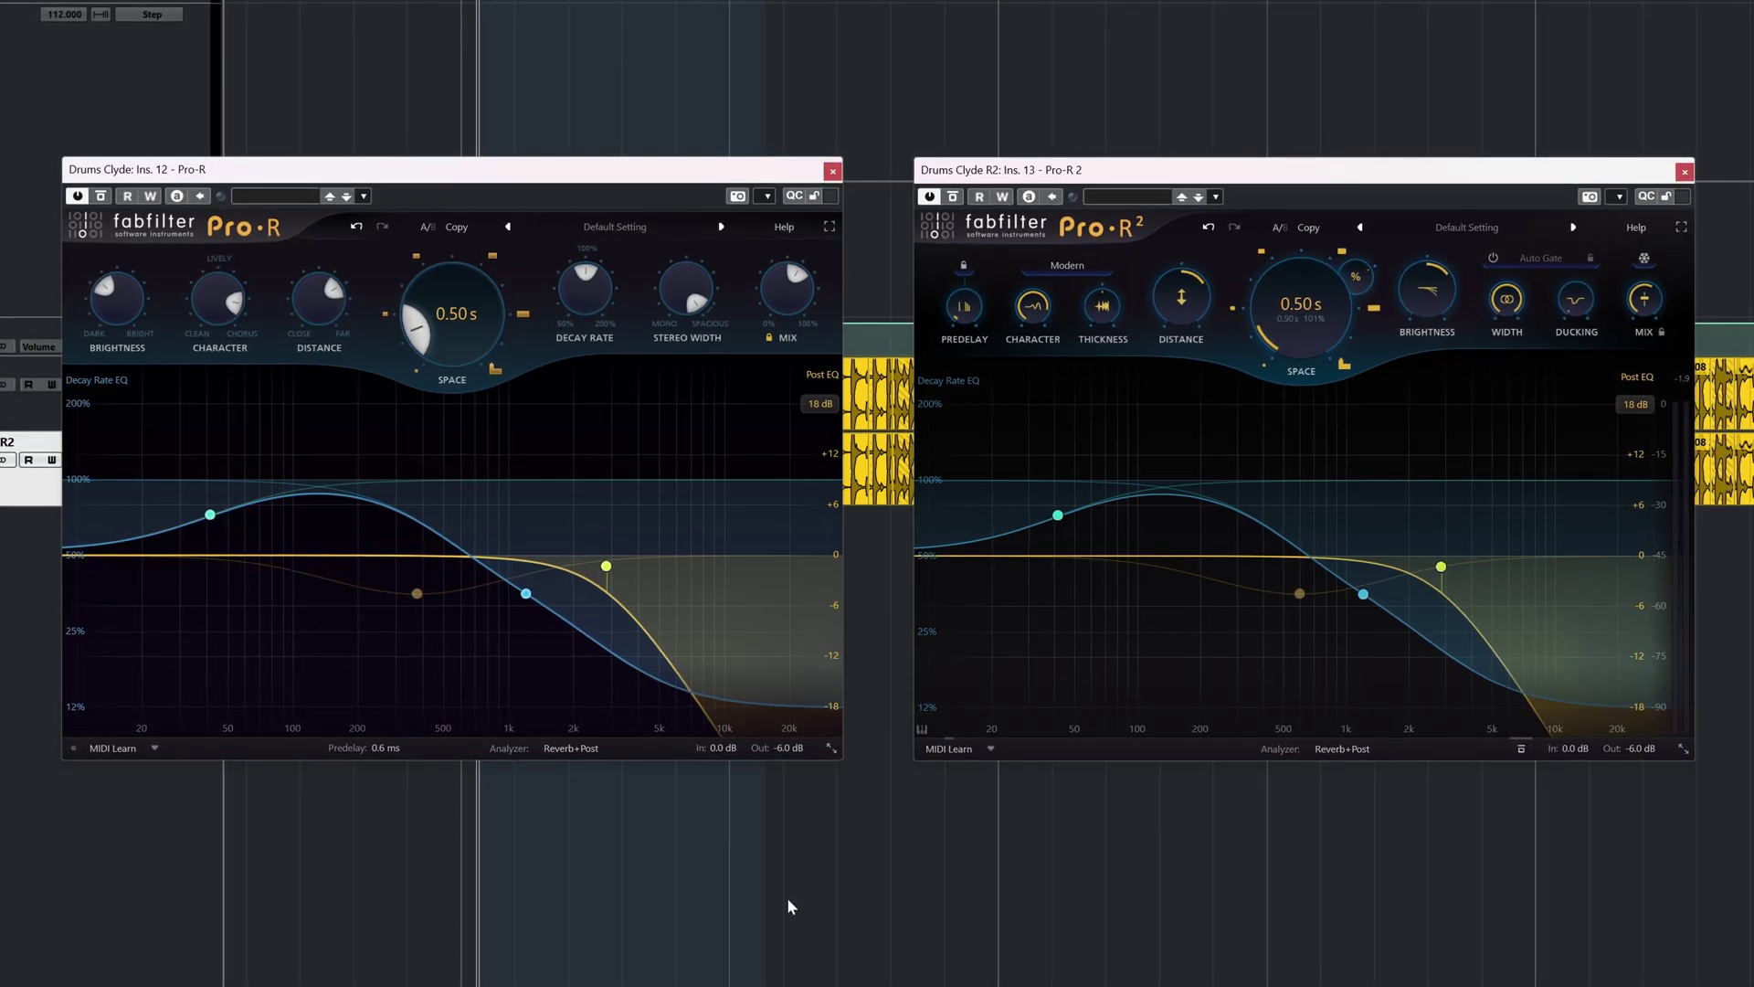
Play the drum loop to compare Pro-R with Pro-R 2 and confirm the Pro-R mix value
key("space")
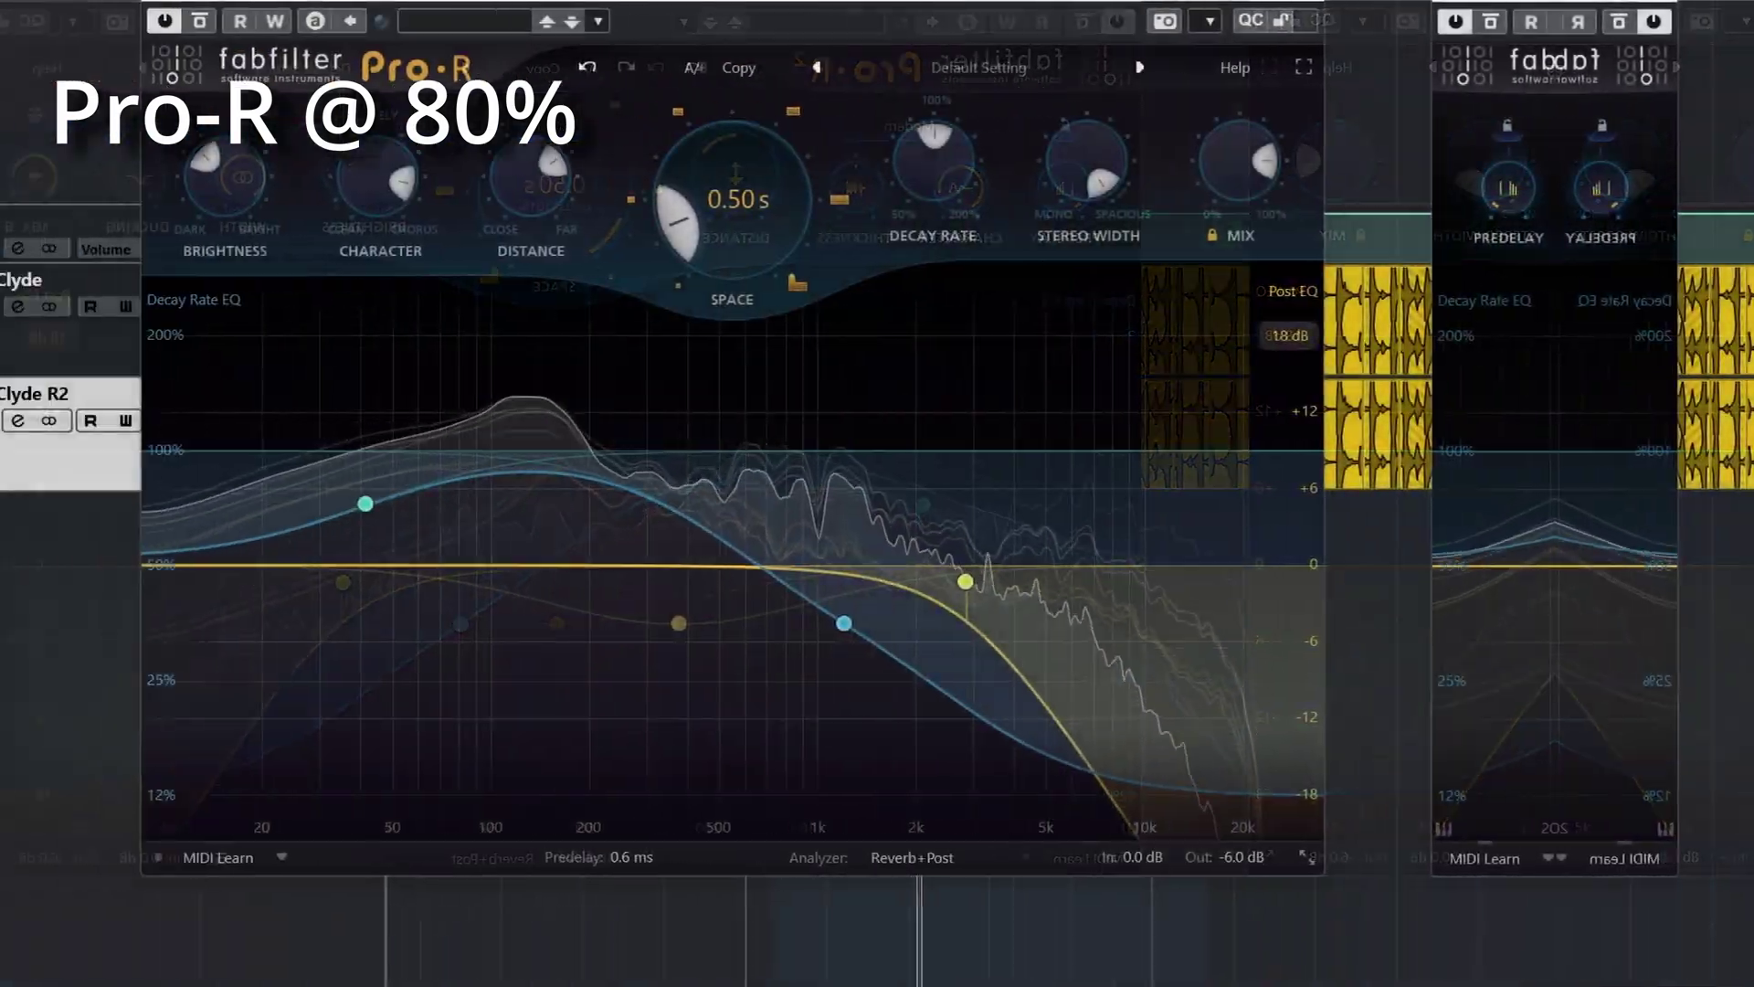
left_click(112, 272)
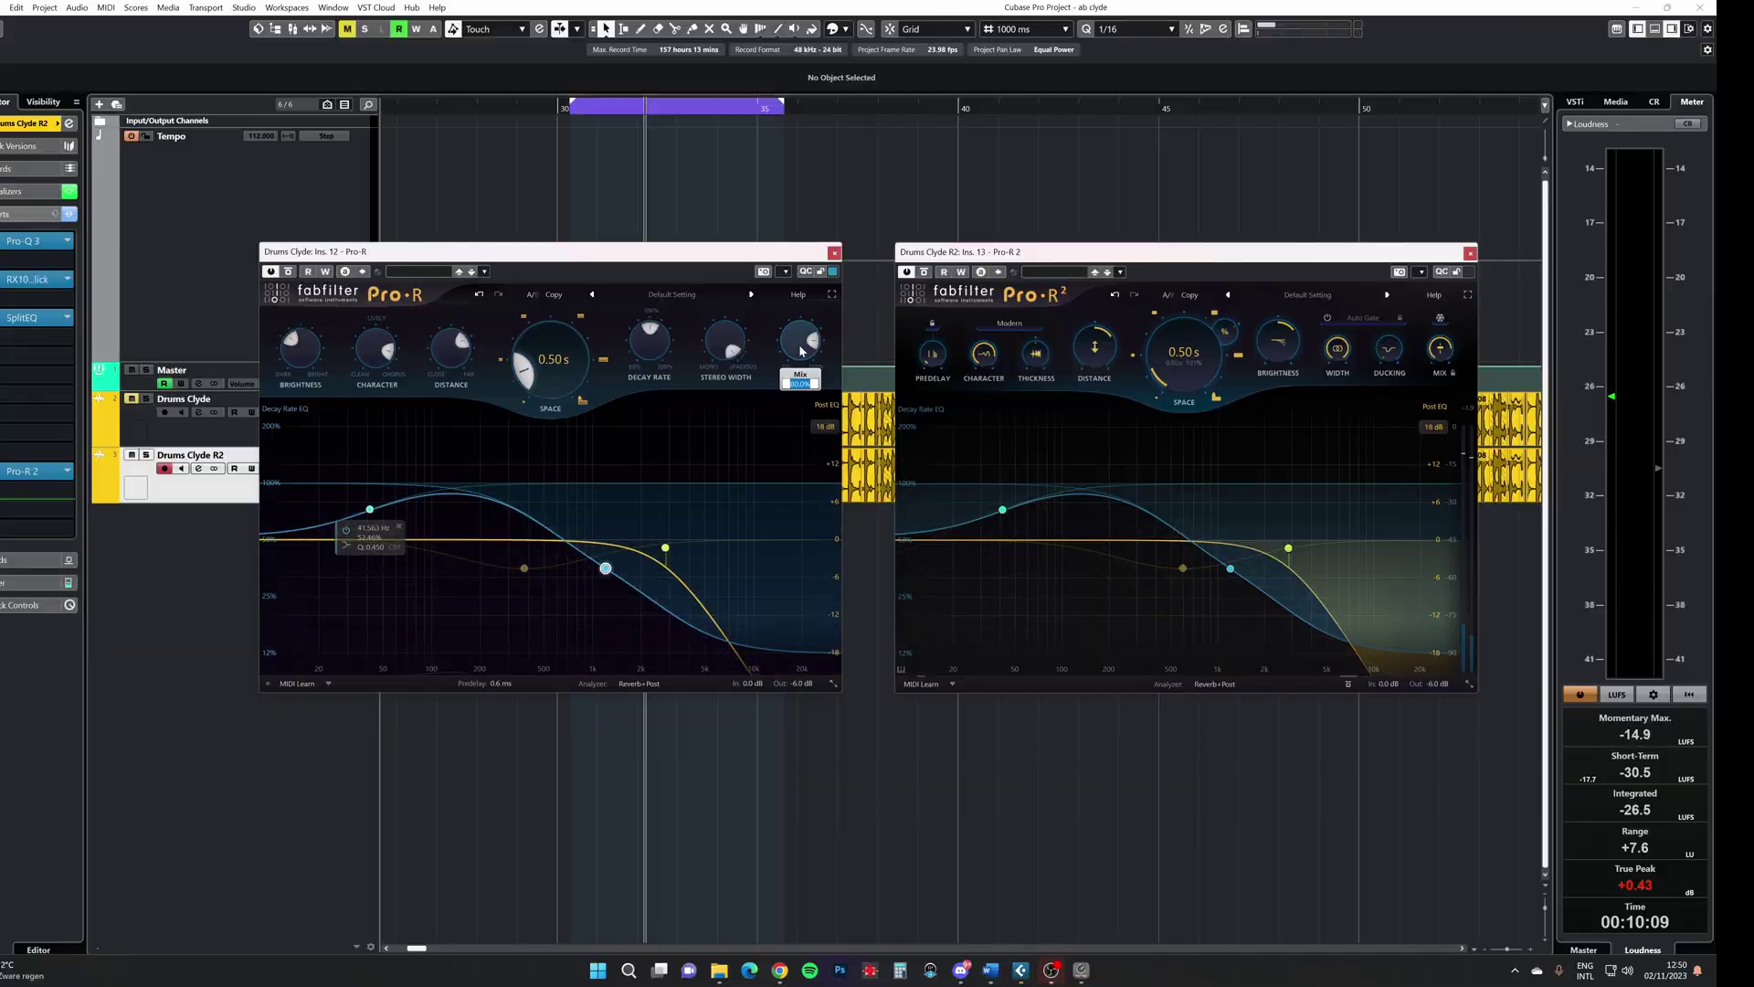
key("Return")
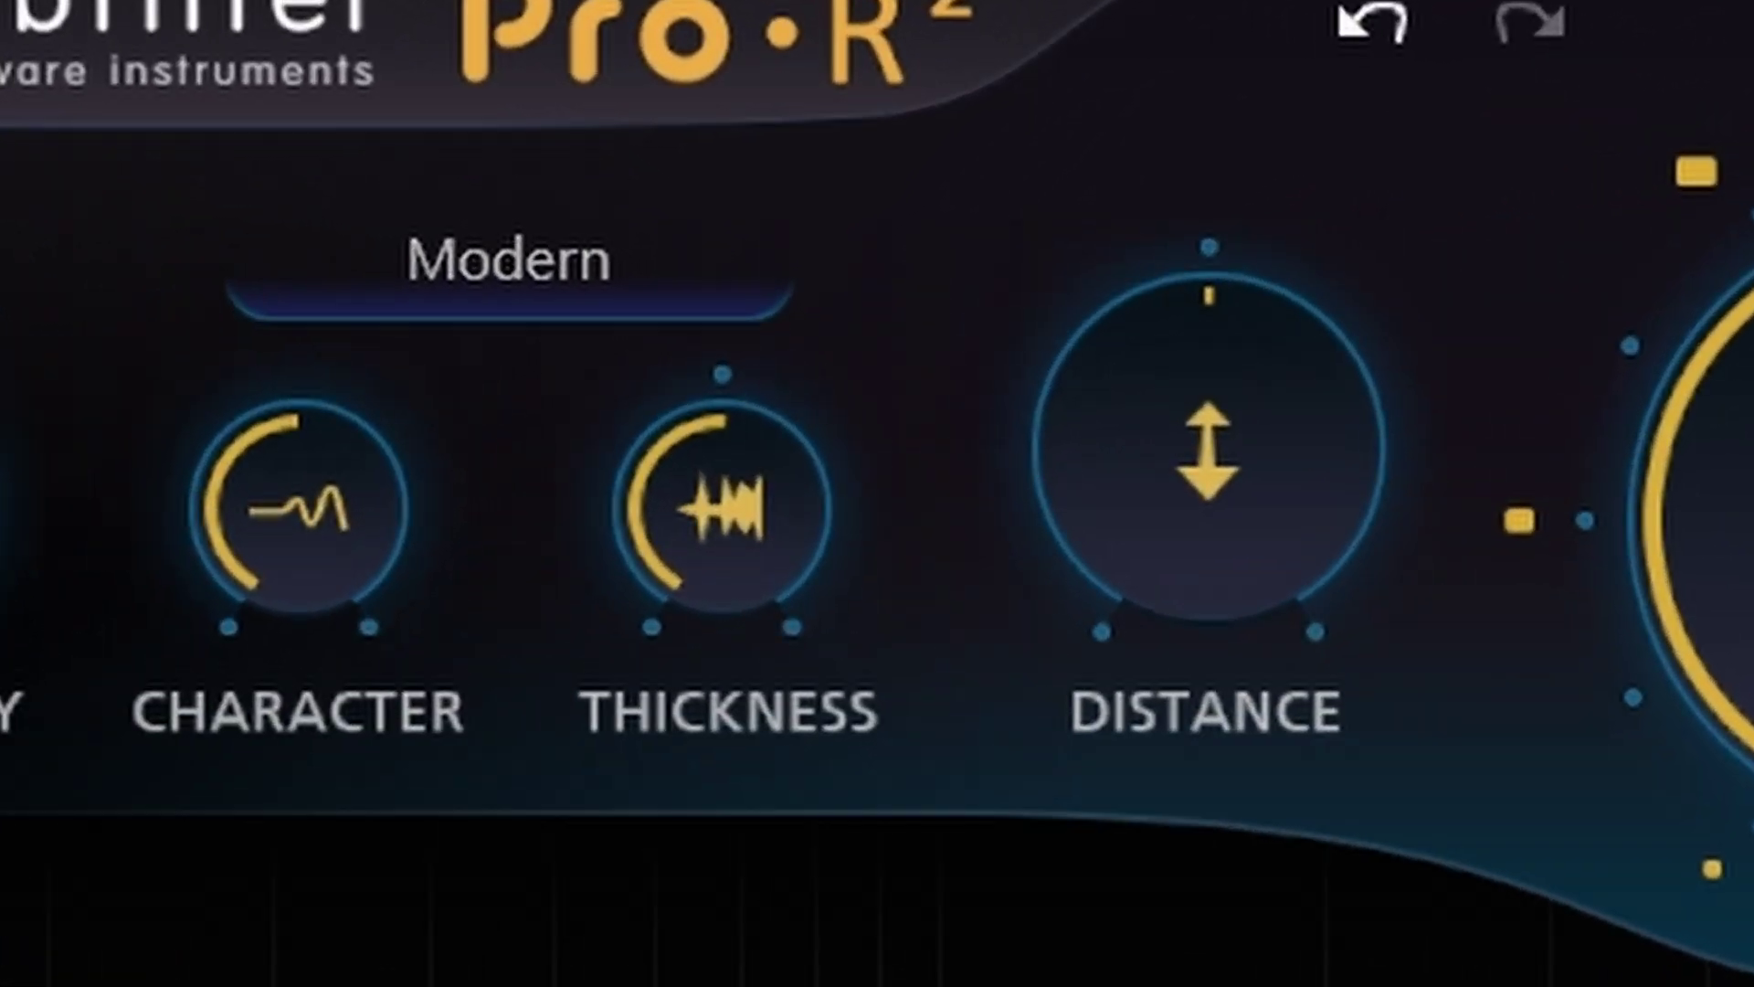
Raise the Thickness of the Pro-R 2 reverb to 100%
mouse_move(760, 484)
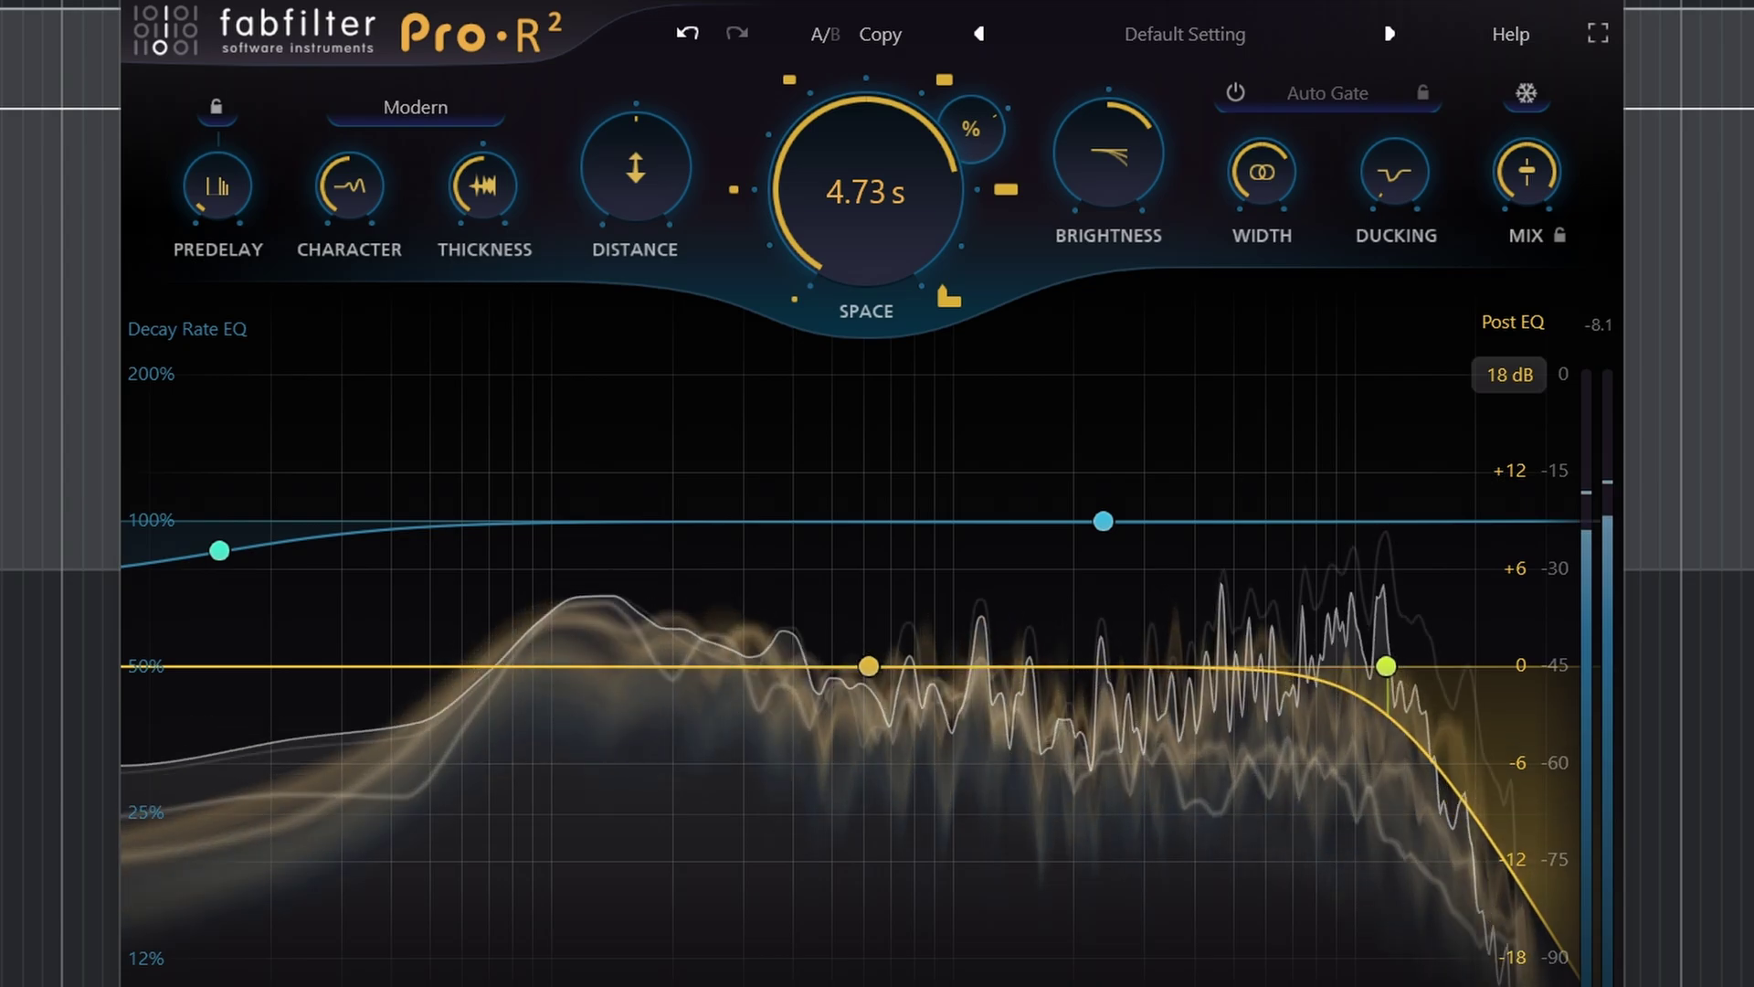
left_click_drag(485, 173, 488, 2)
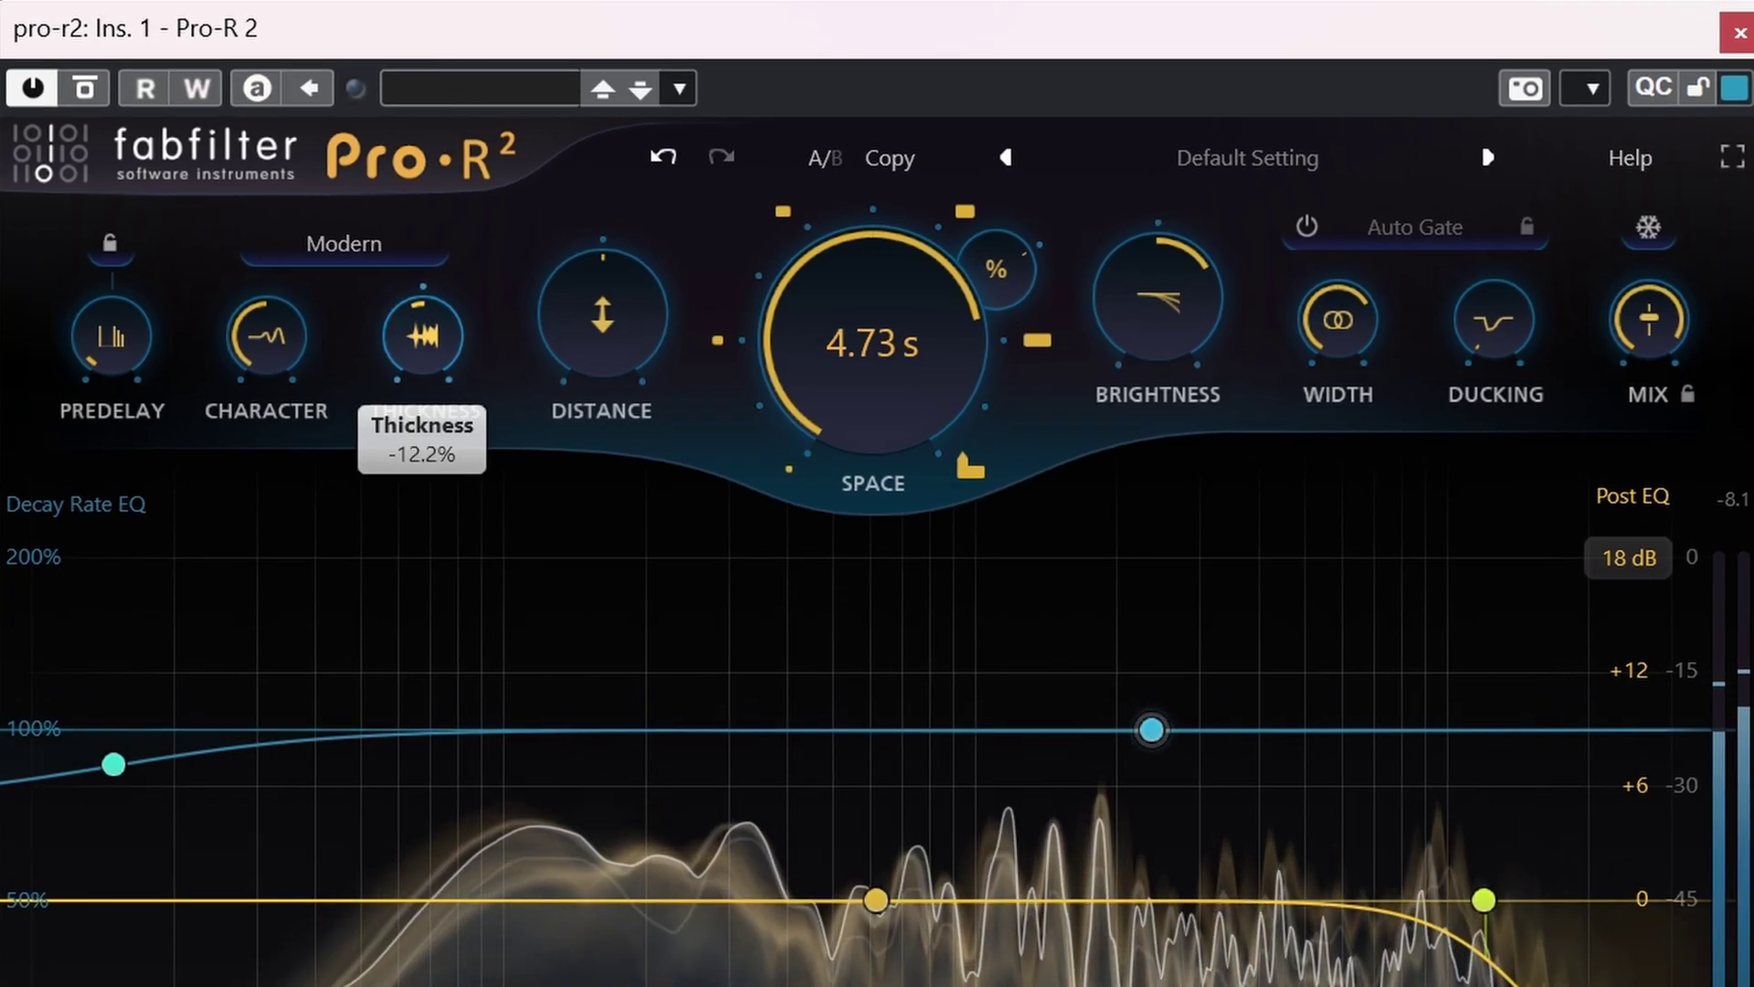
mouse_move(423, 336)
left_mouse_down()
mouse_move(429, 349)
mouse_move(423, 336)
left_mouse_up()
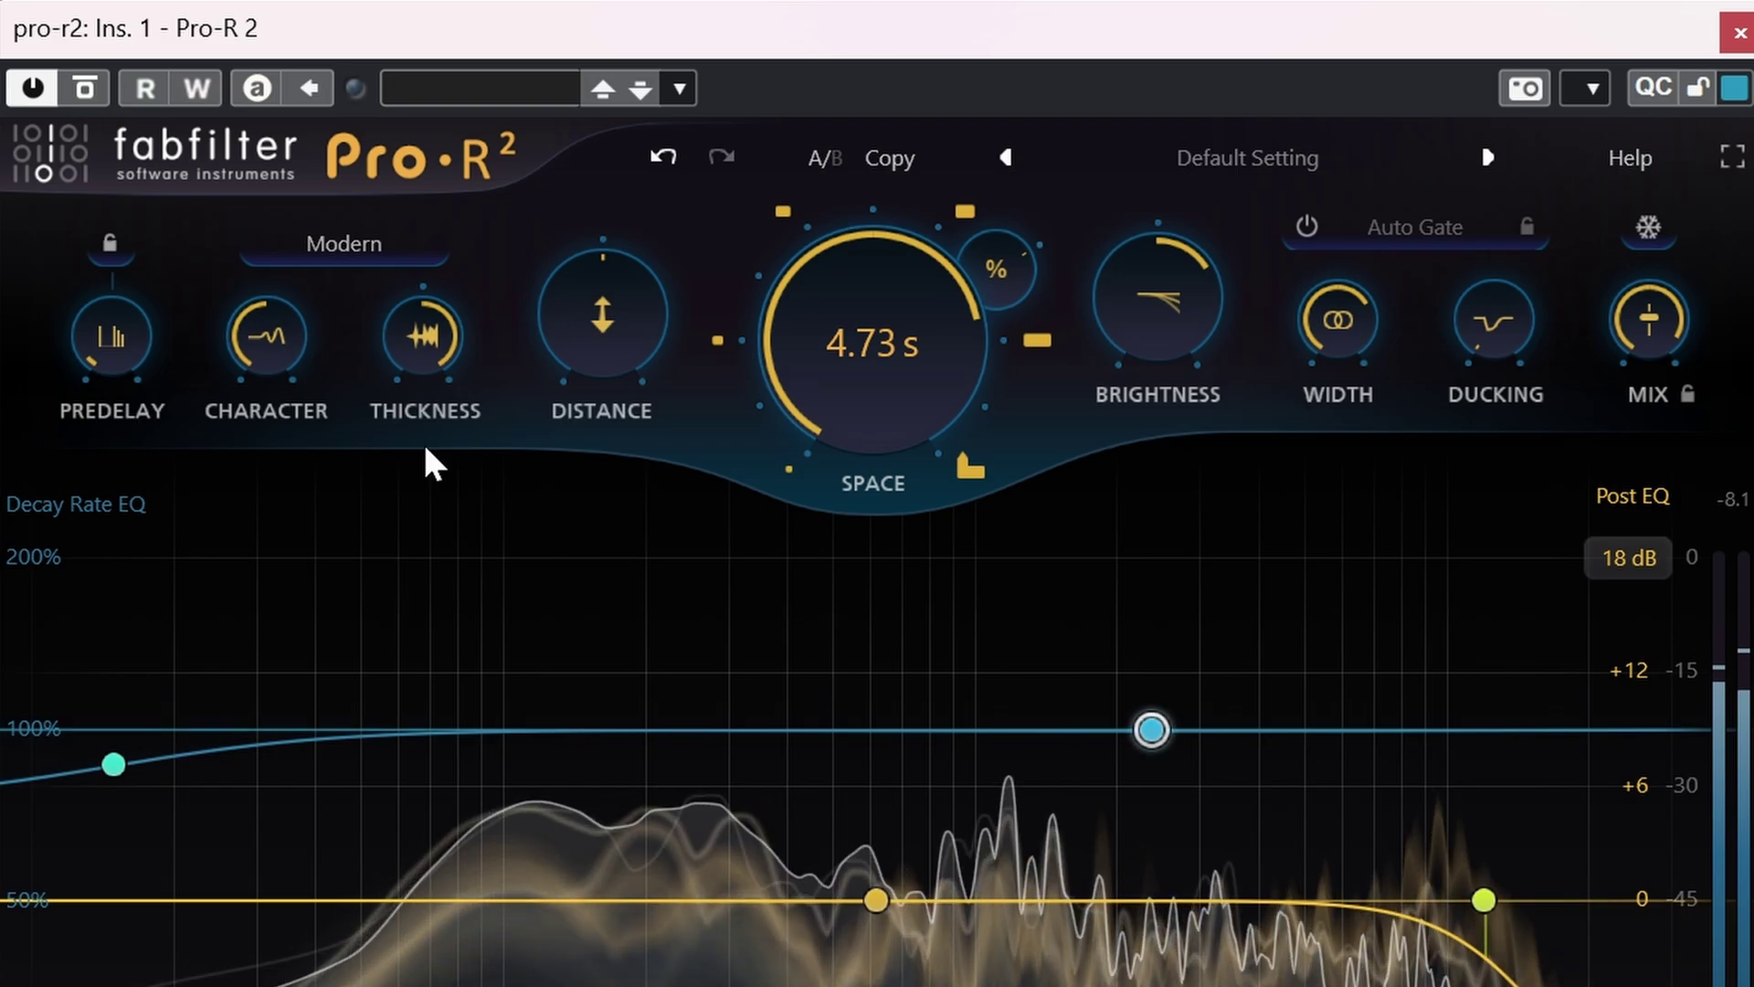
mouse_move(429, 366)
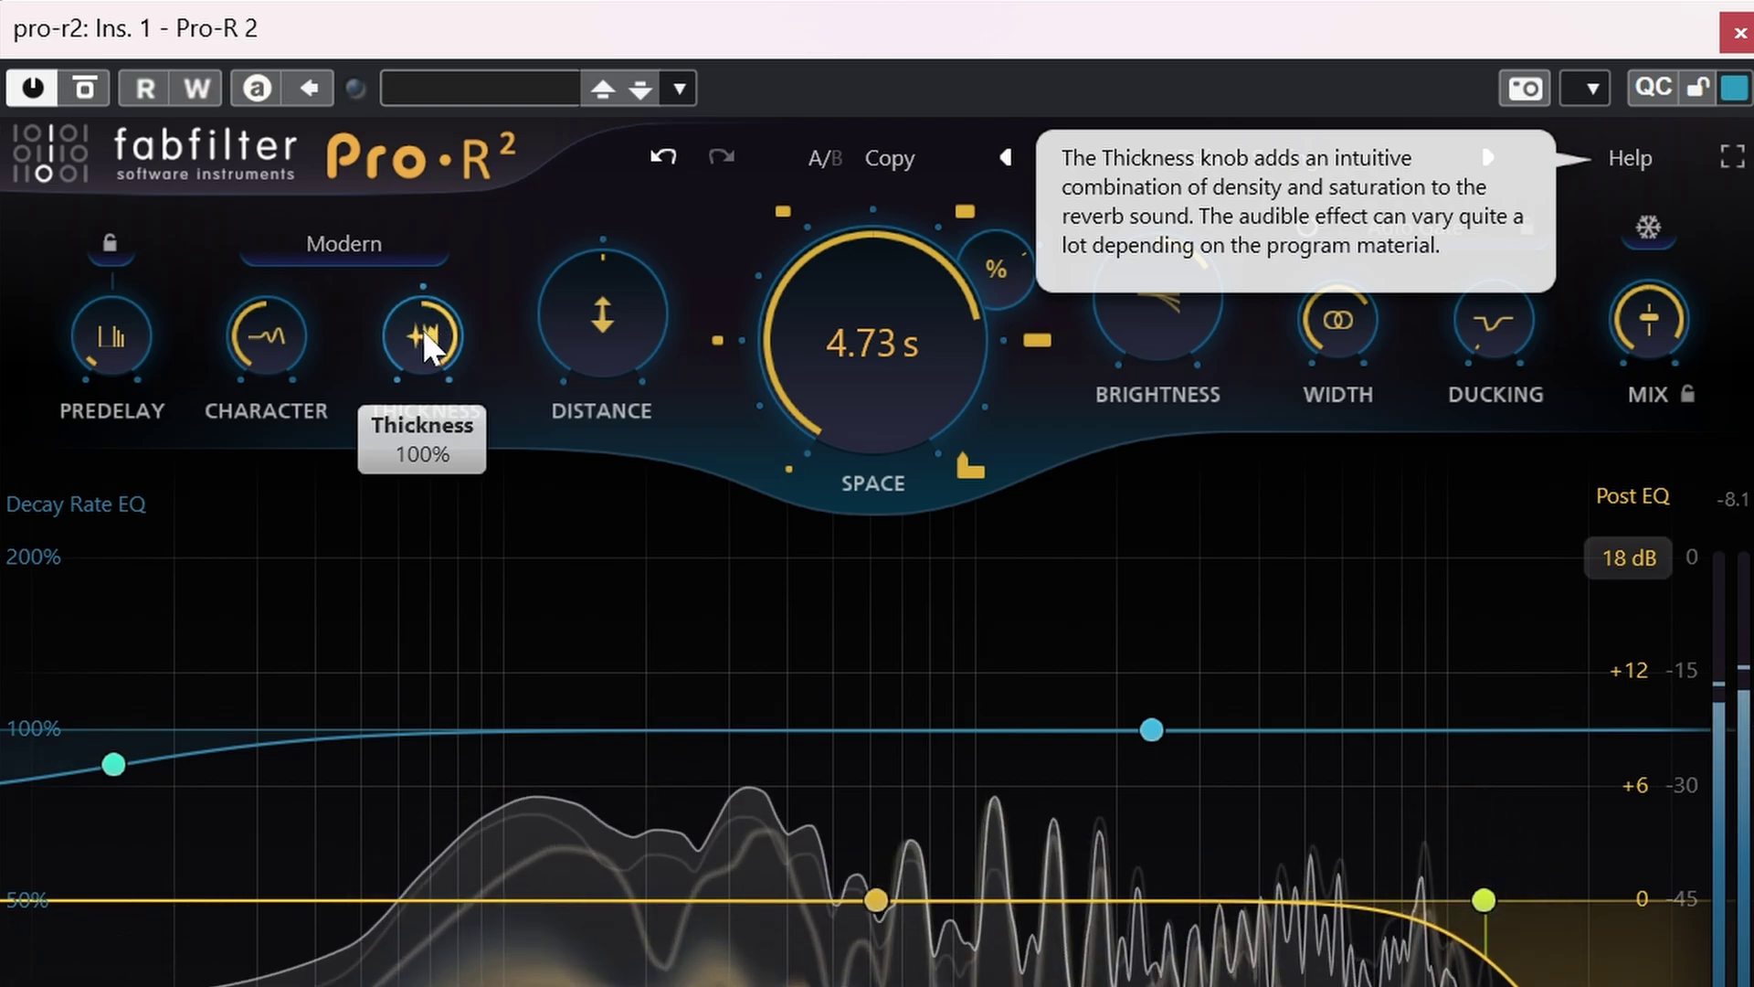
Sweep Thickness down to -99.9% and back up to 100% during playback, and lower it once more
left_click_drag(431, 348, 435, 982)
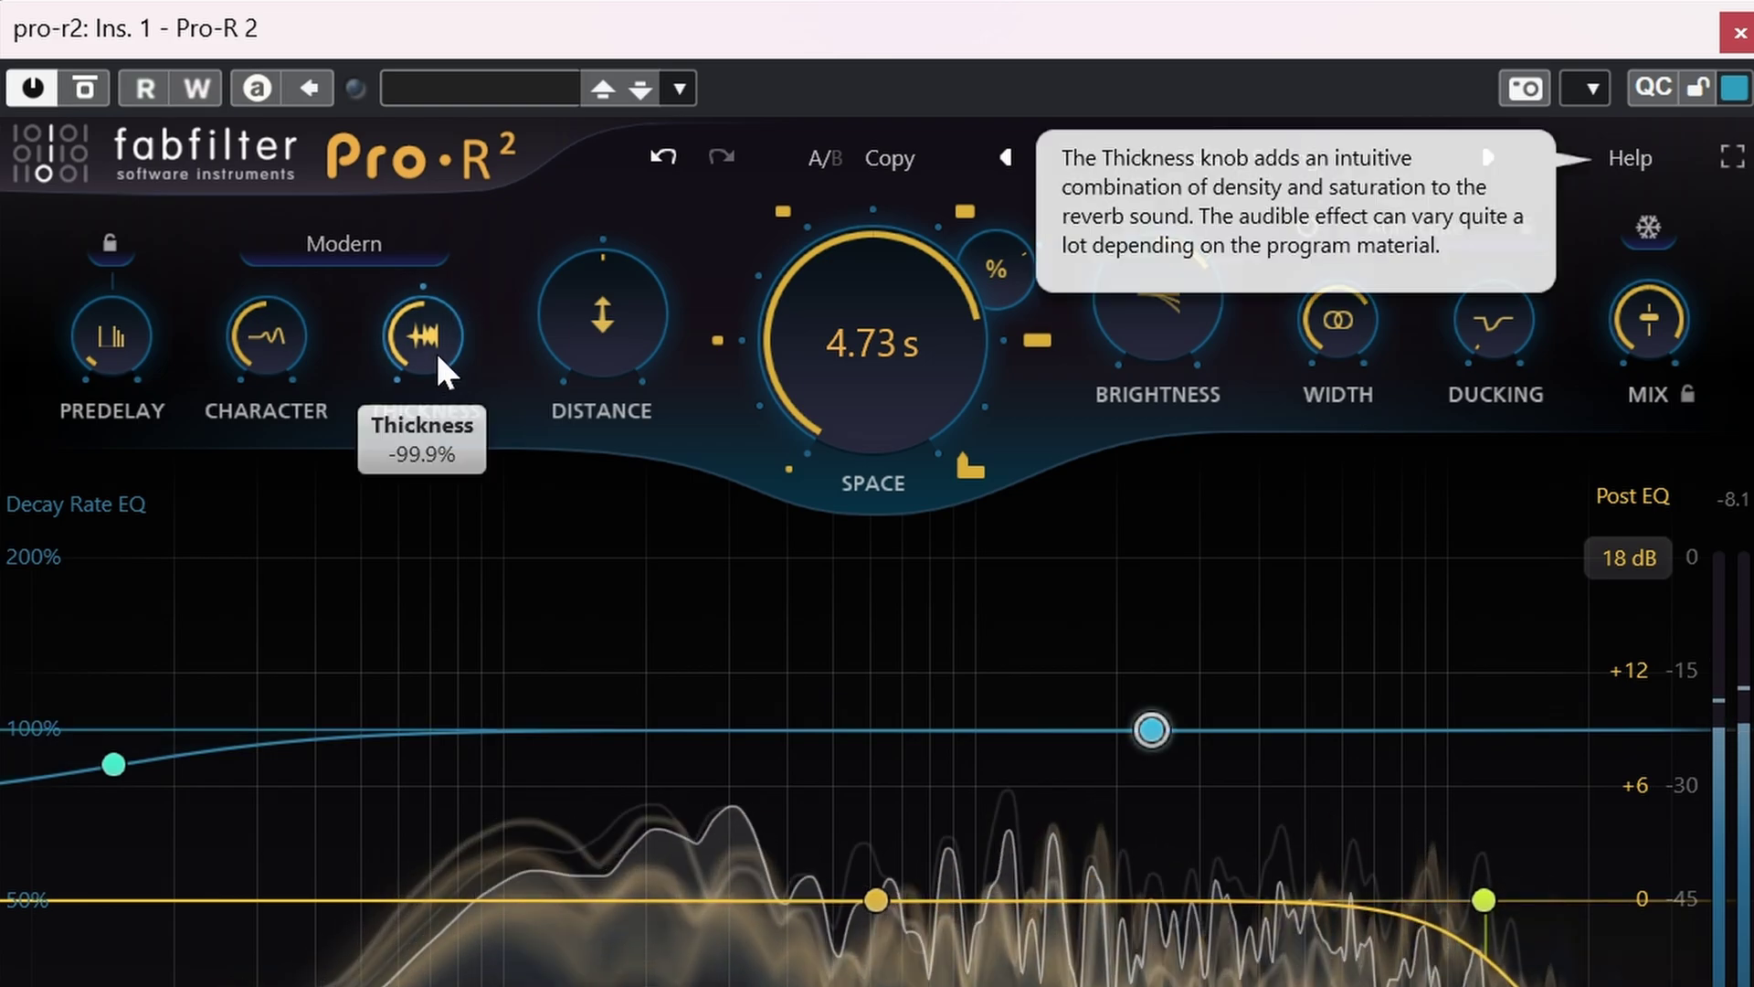
mouse_move(8, 776)
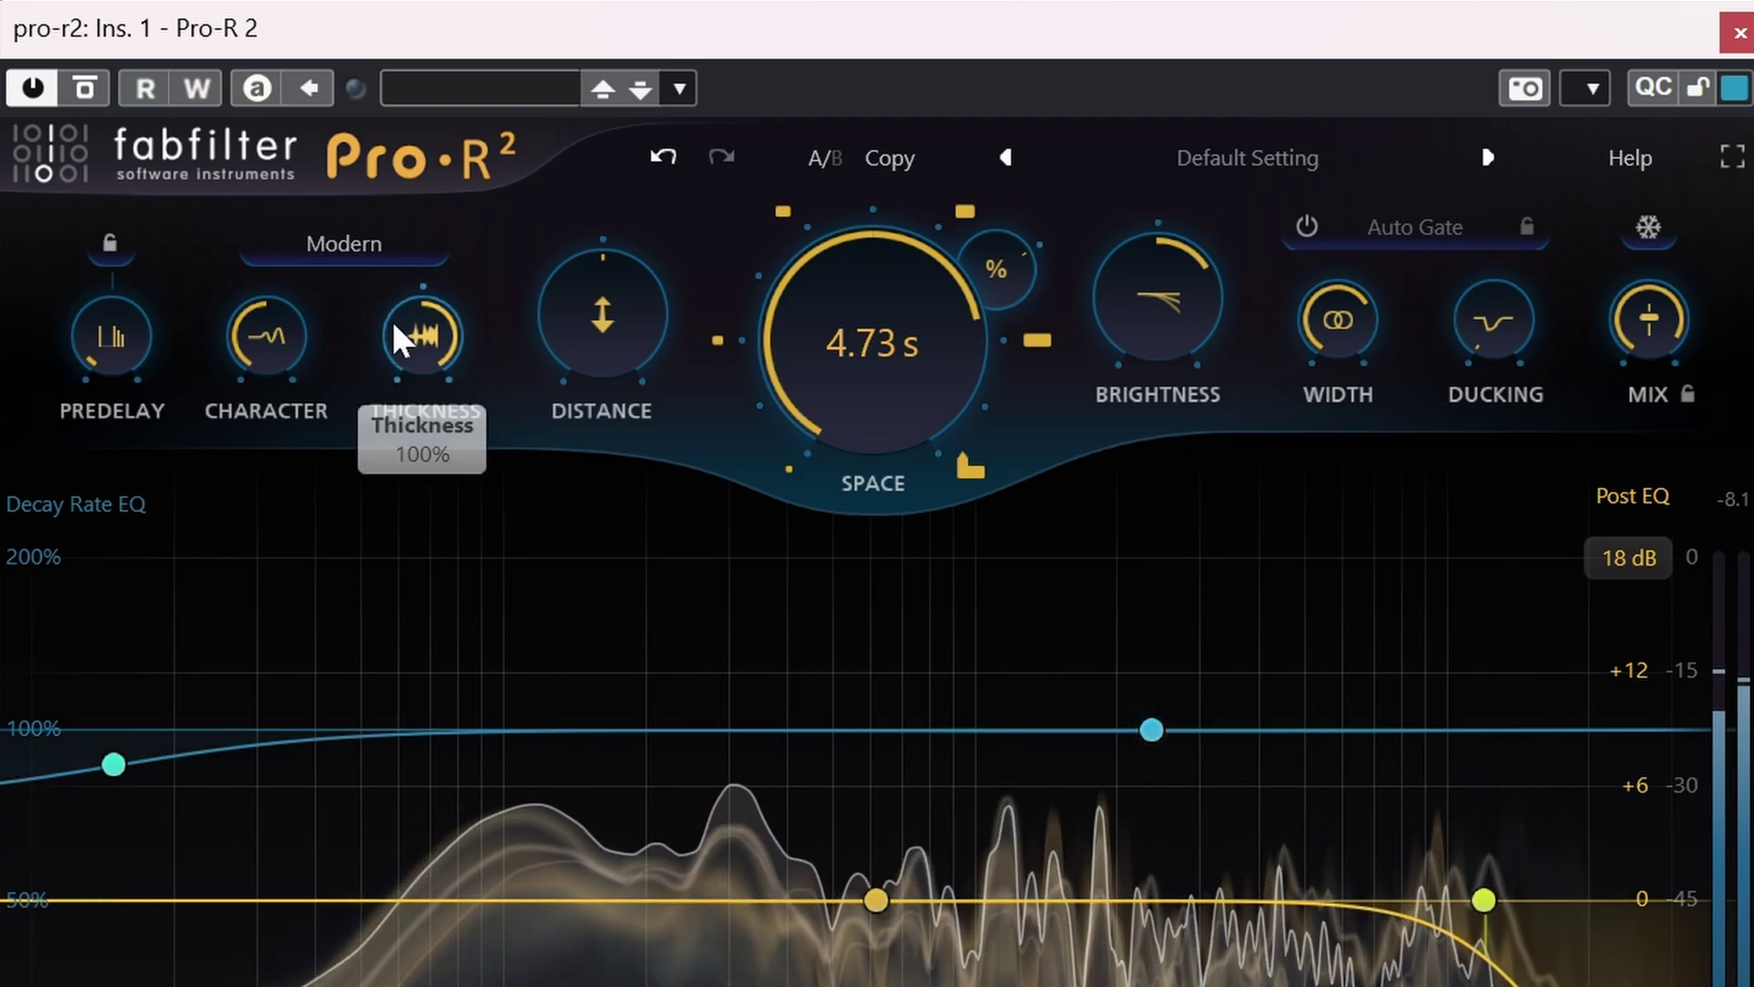
left_click_drag(423, 335, 627, 24)
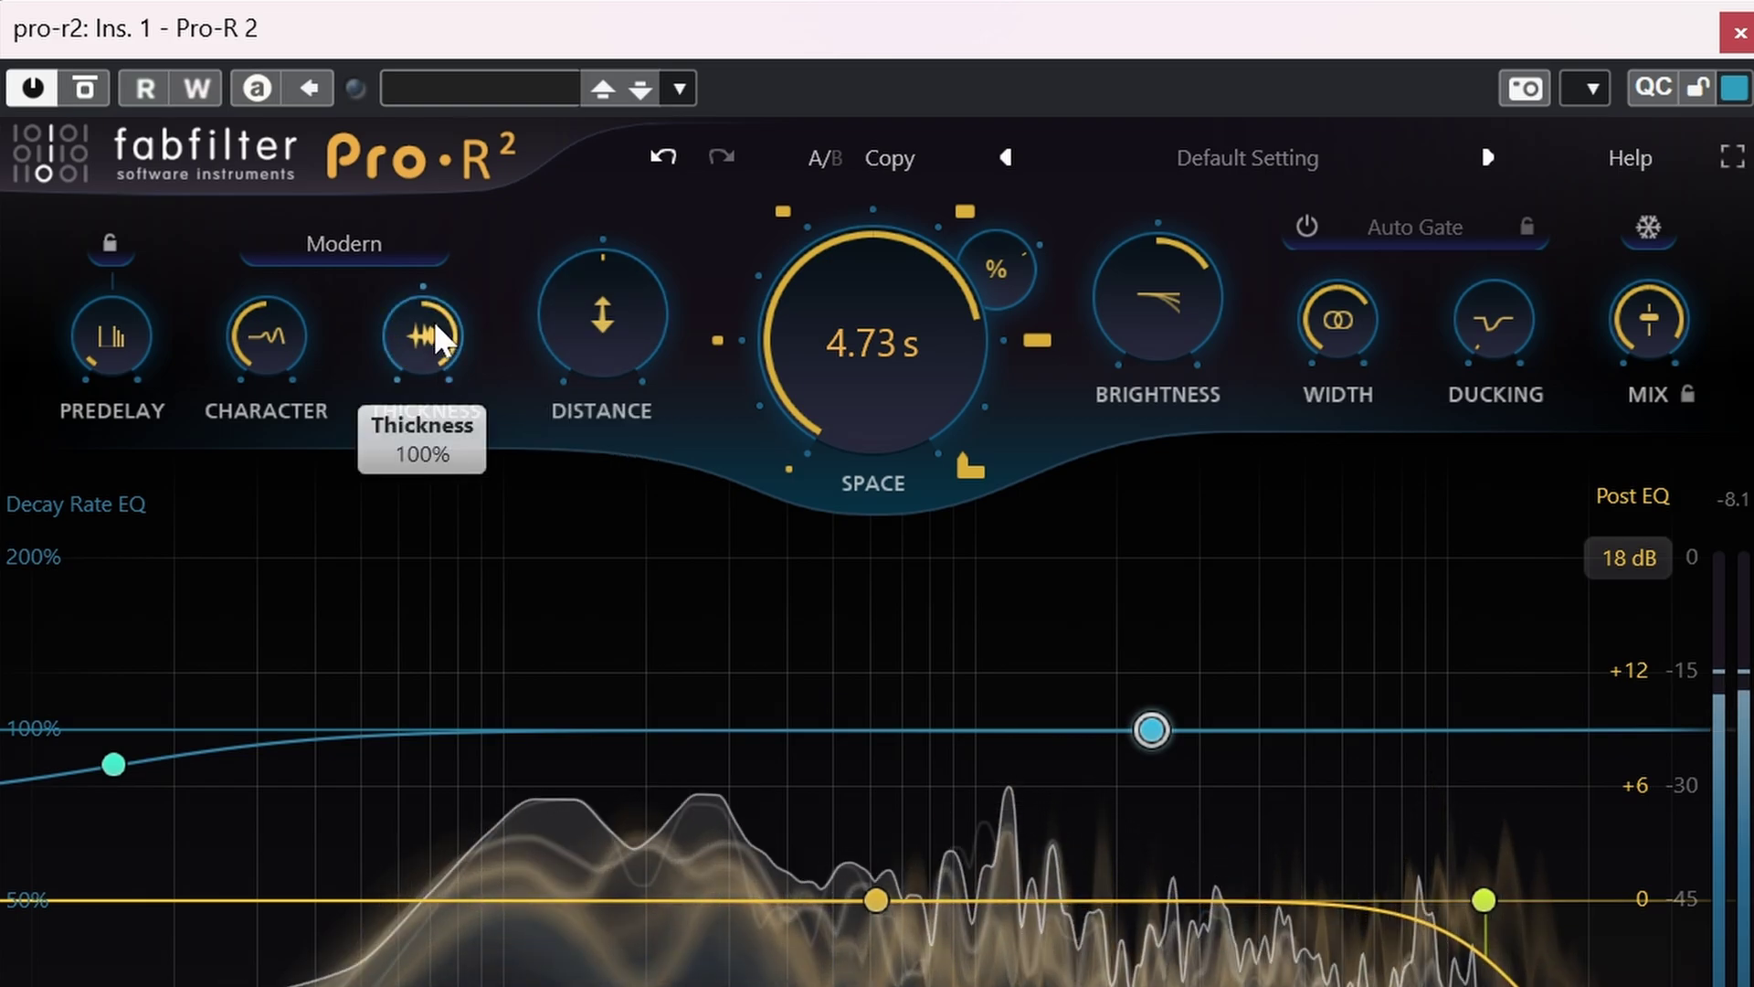
left_click_drag(437, 351, 438, 406)
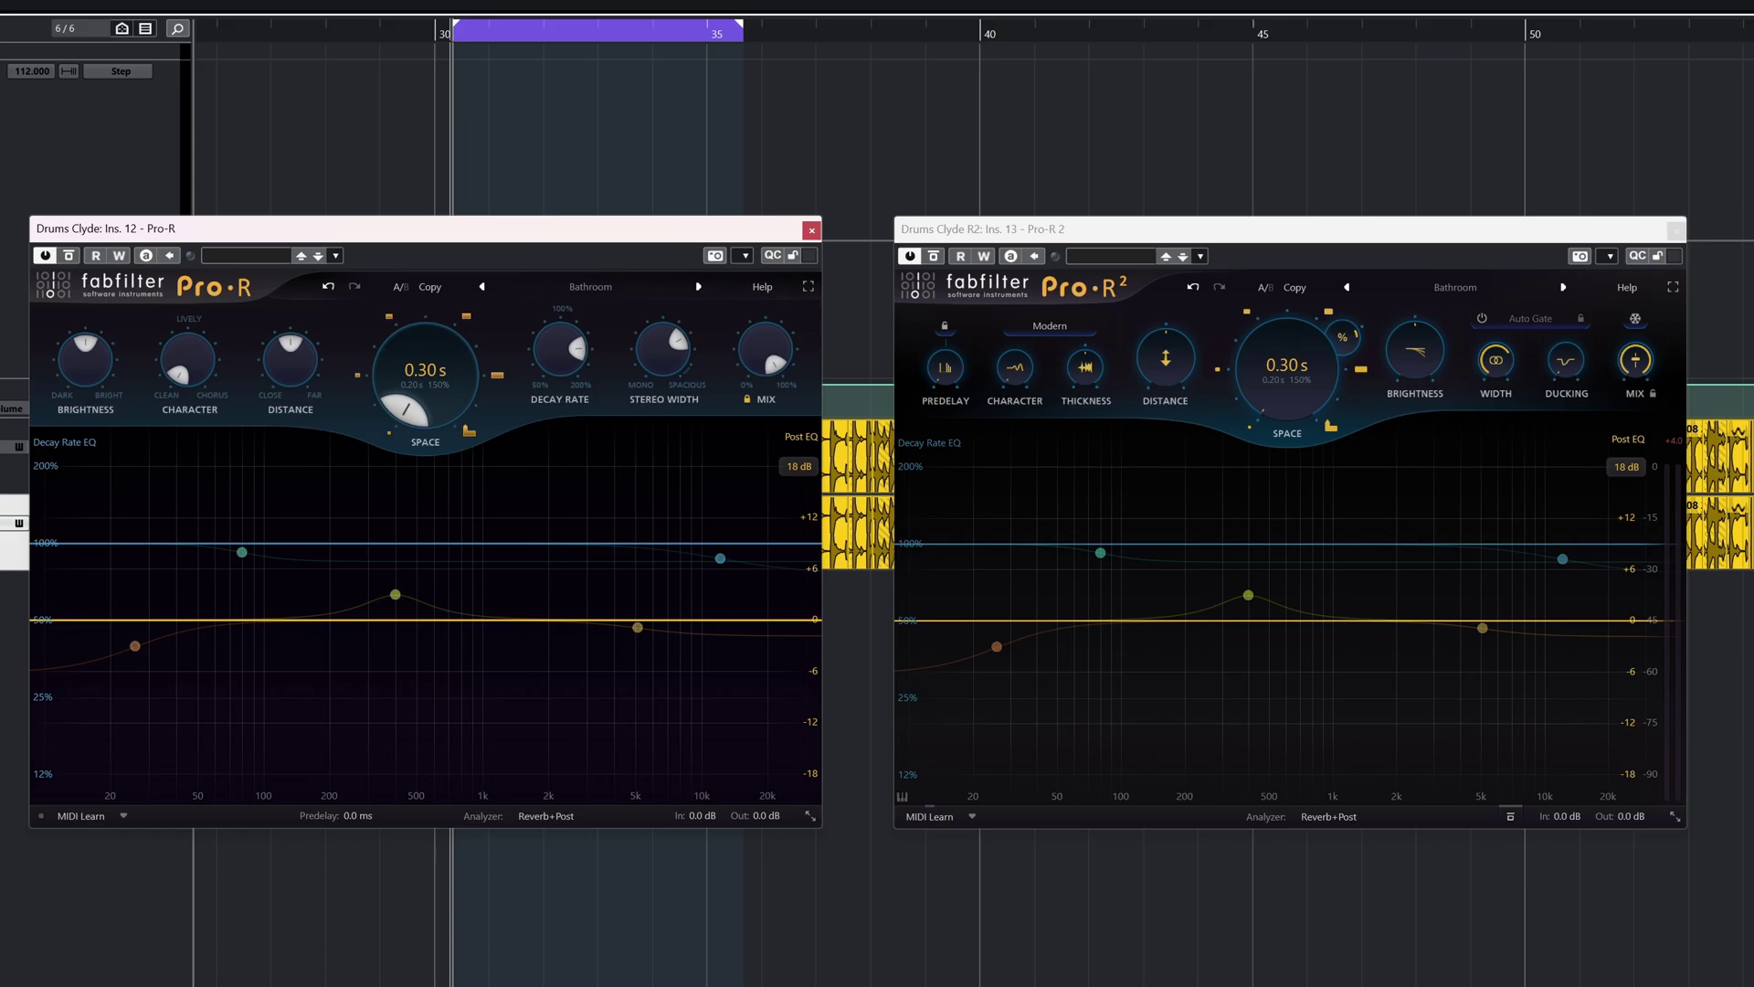
Play the drum loop with the Bathroom preset loaded in both reverbs
key("space")
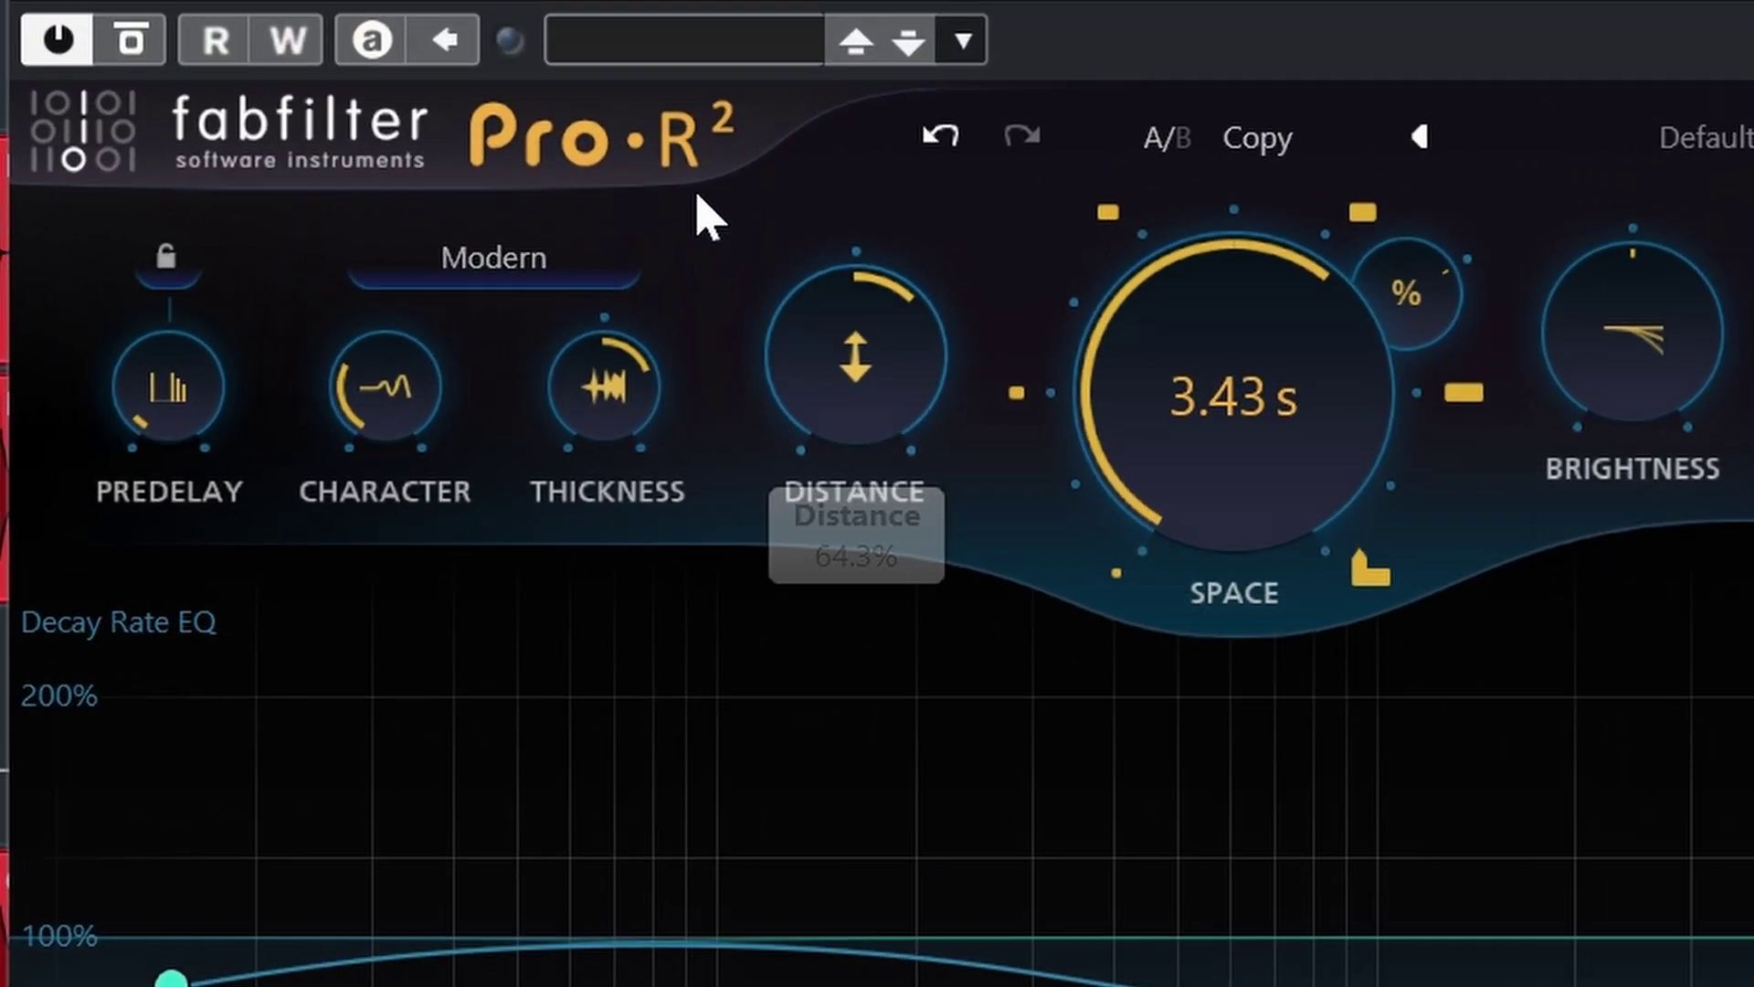
Set the Pro-R 2 reverb style to Vintage
left_click(566, 266)
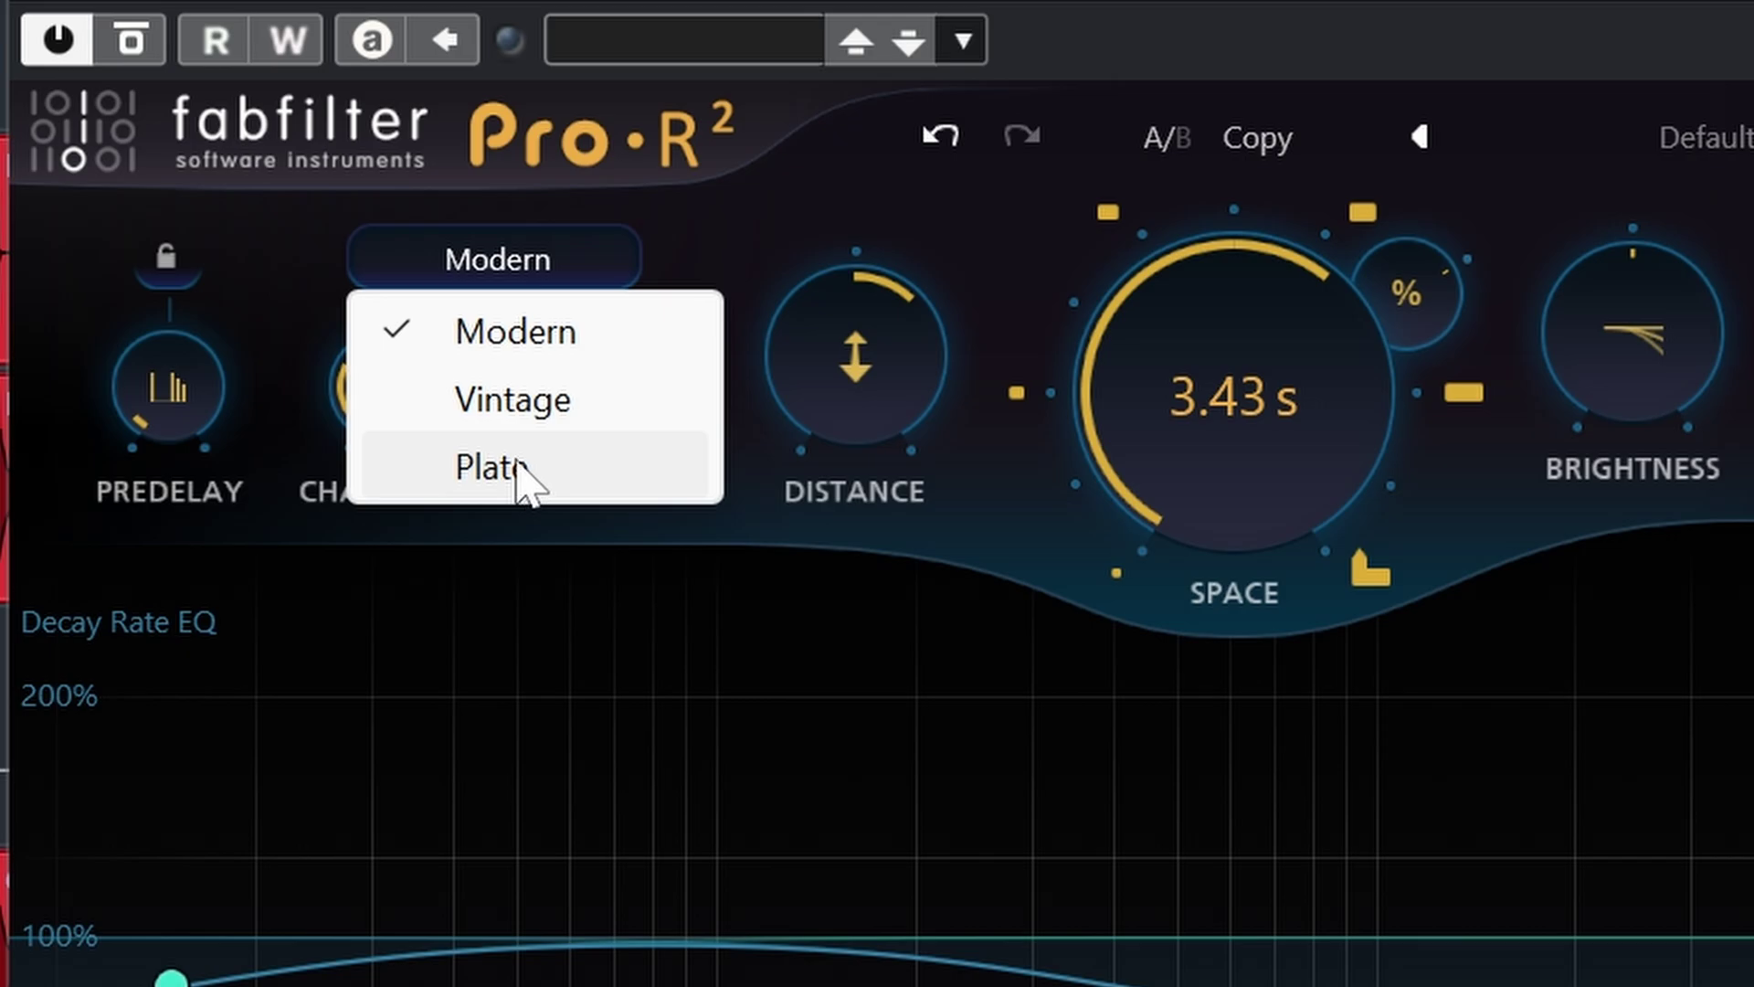
left_click(546, 402)
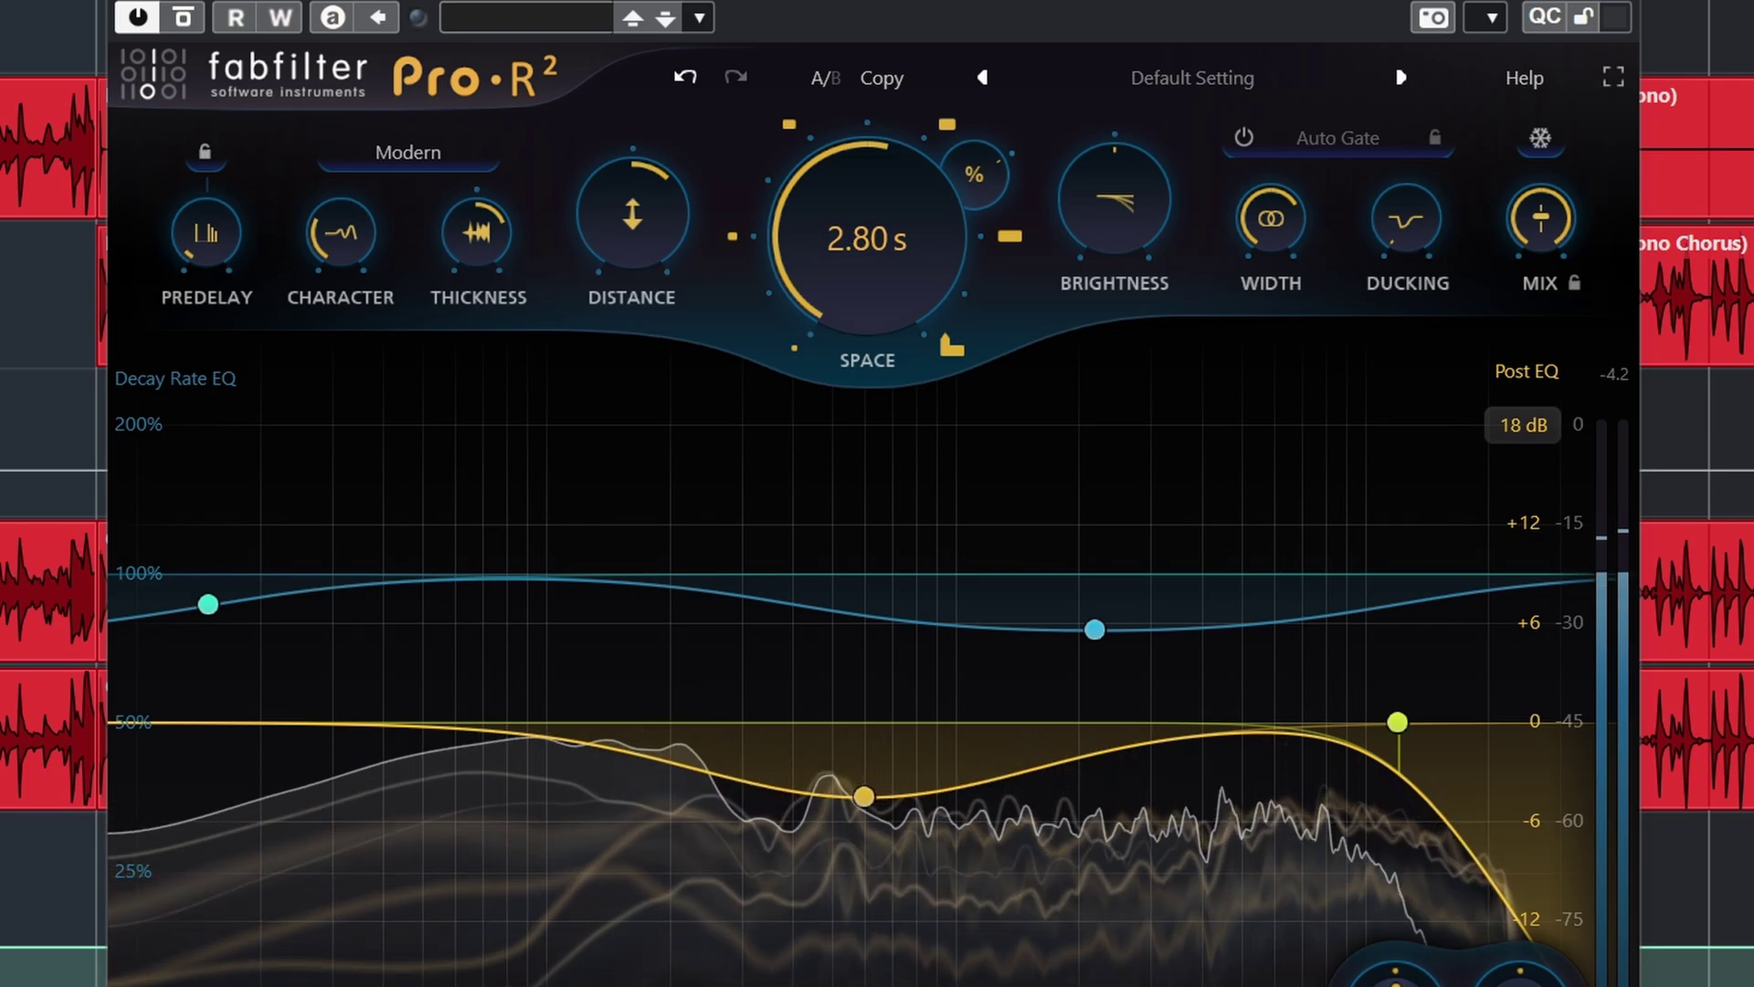
left_click(466, 160)
left_click(442, 241)
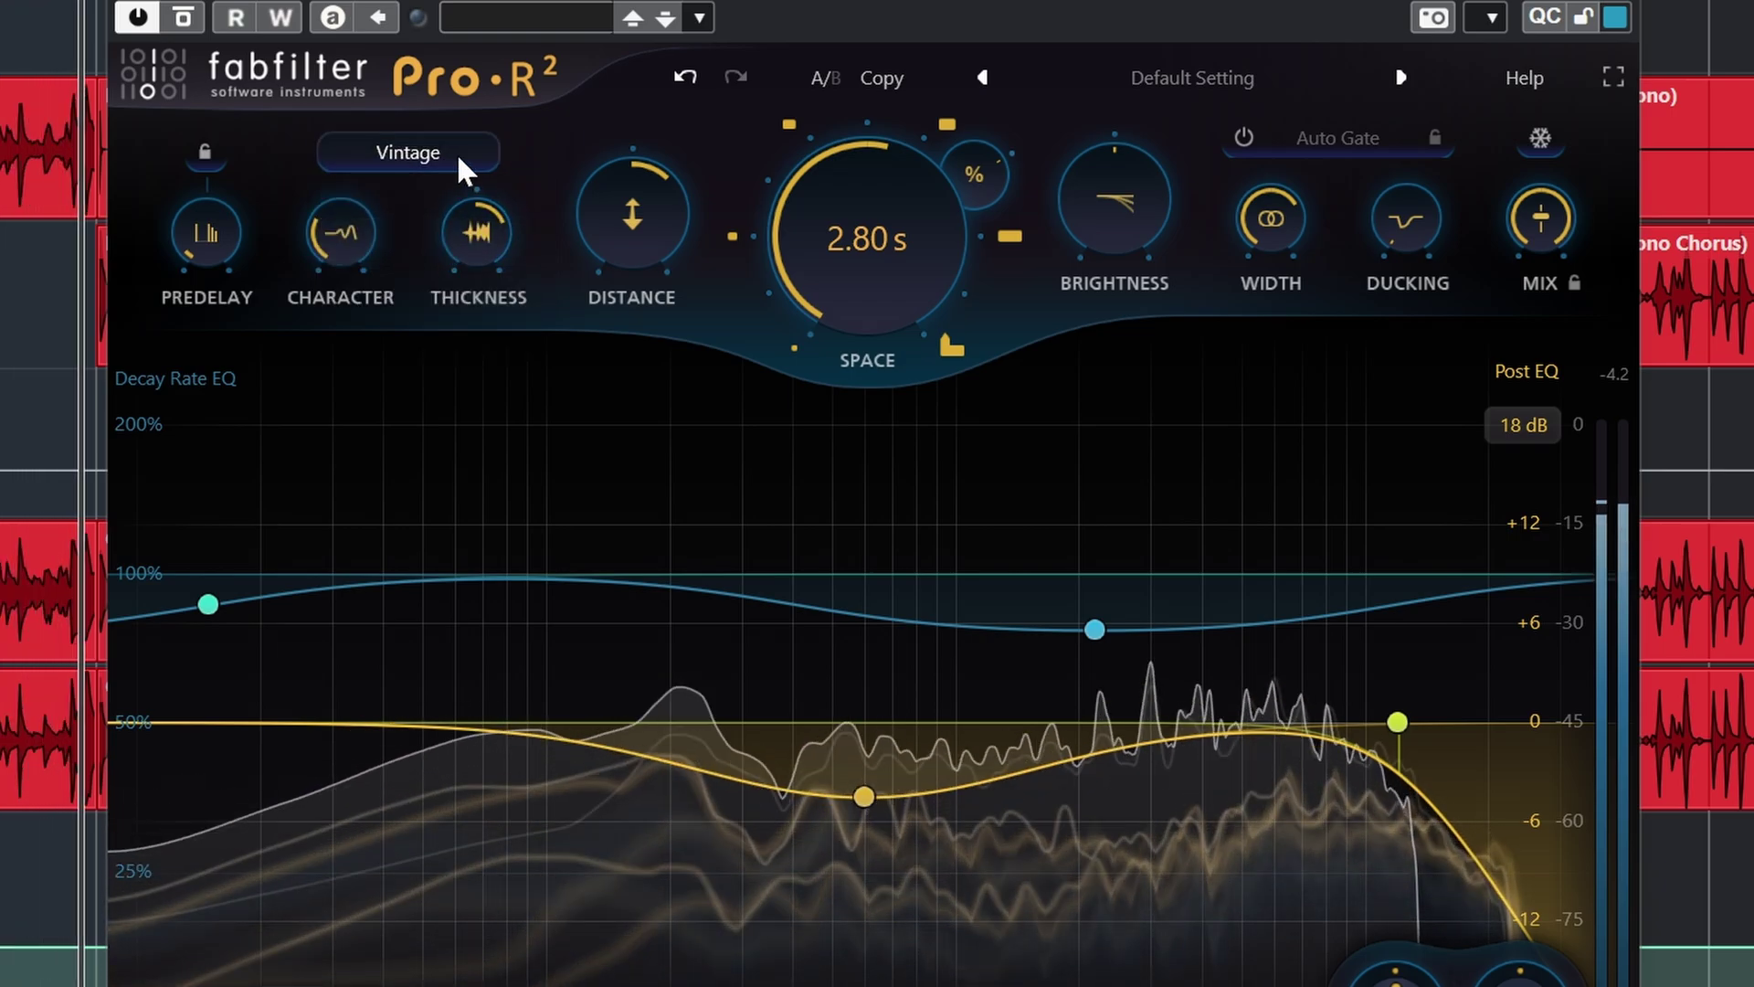
Compare the reverb styles by alternating between Modern and Vintage during playback, ending on Vintage
left_click(460, 167)
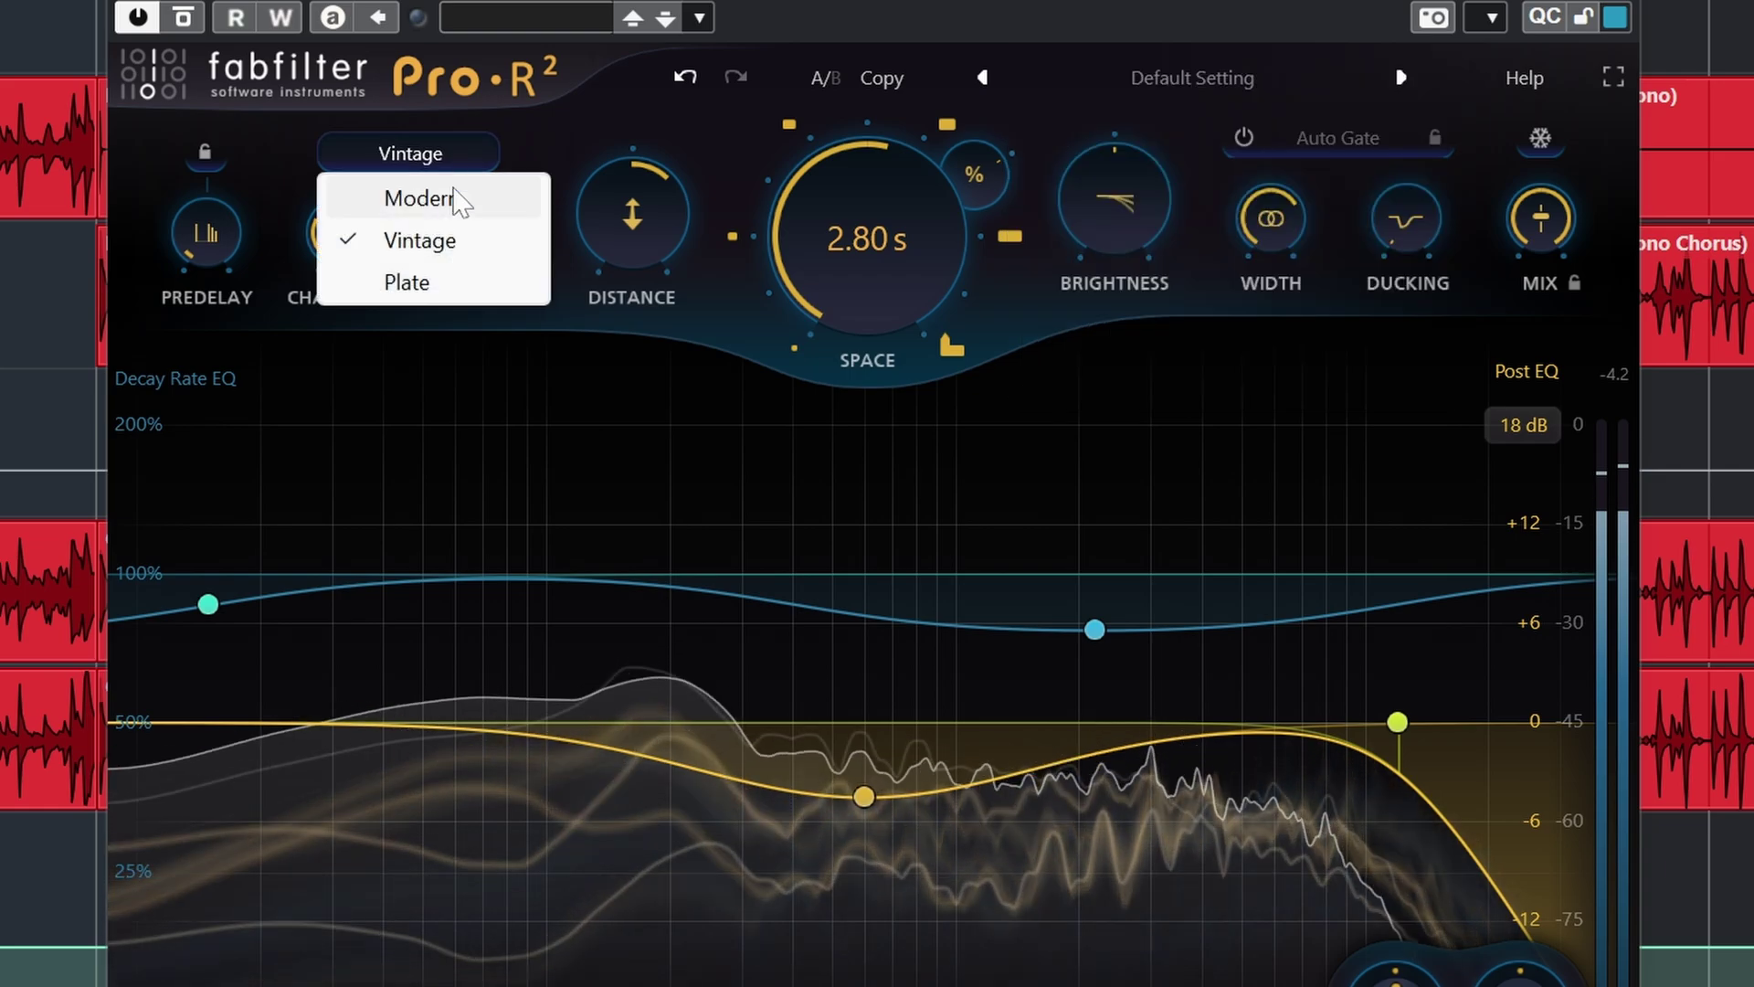
left_click(457, 201)
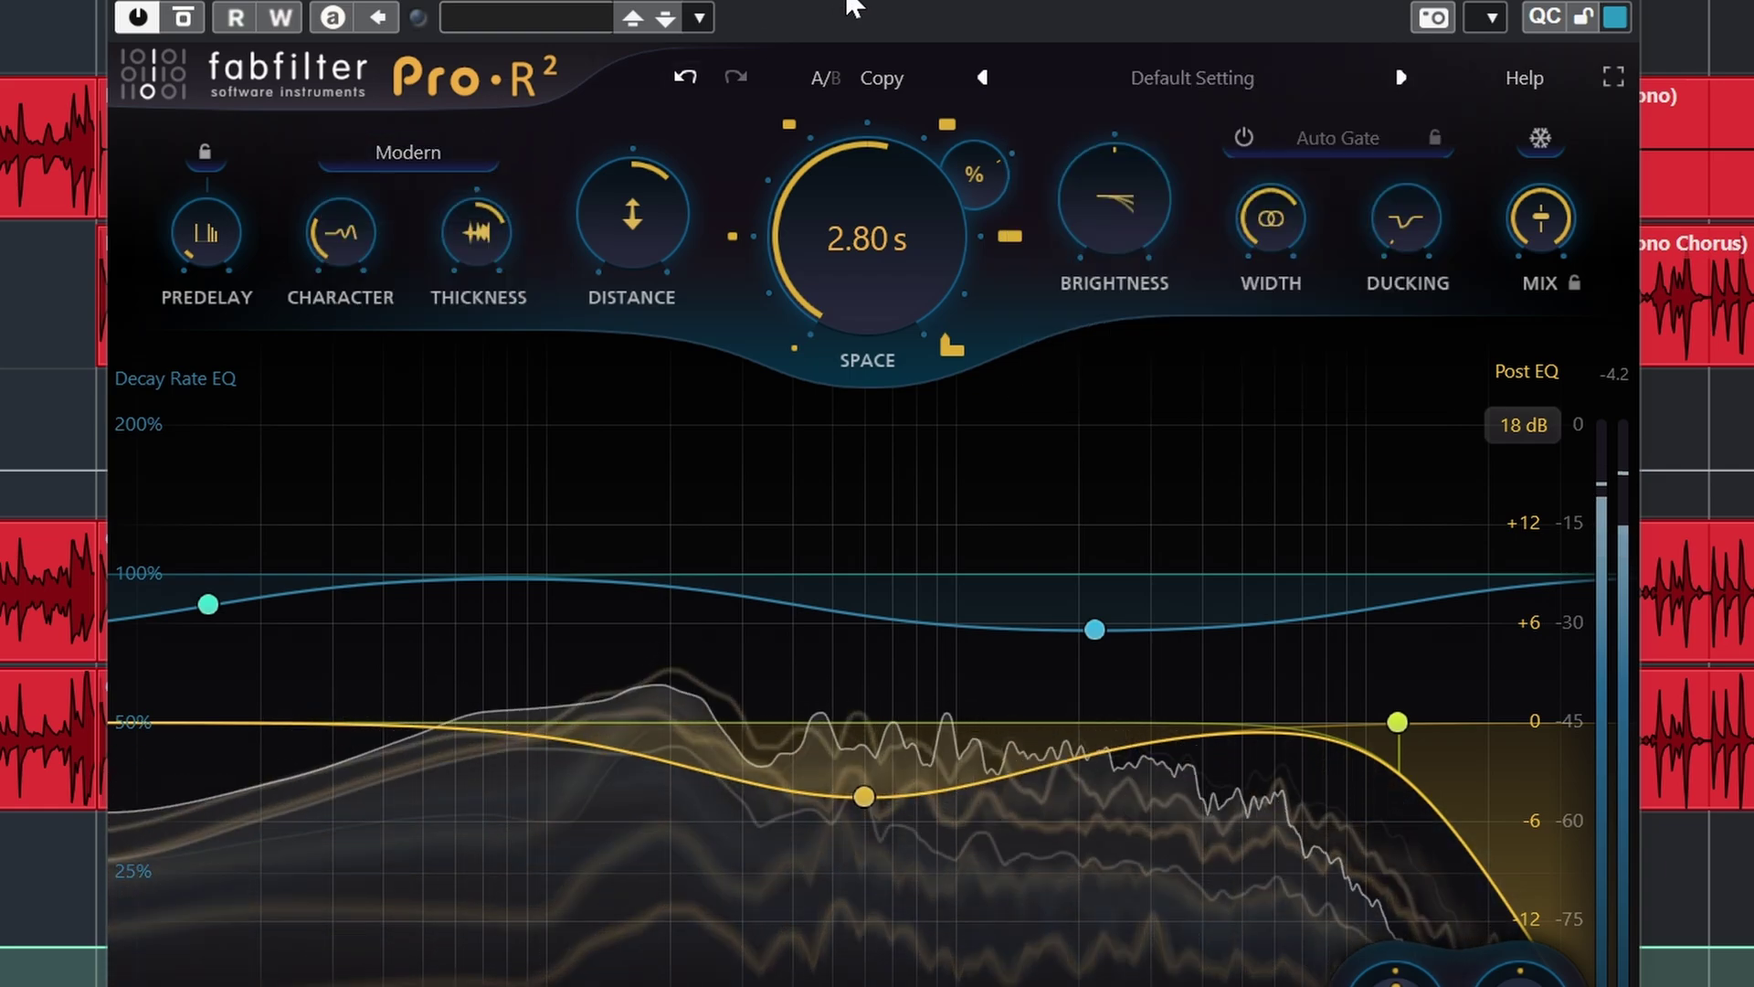
left_click(416, 165)
left_click(413, 243)
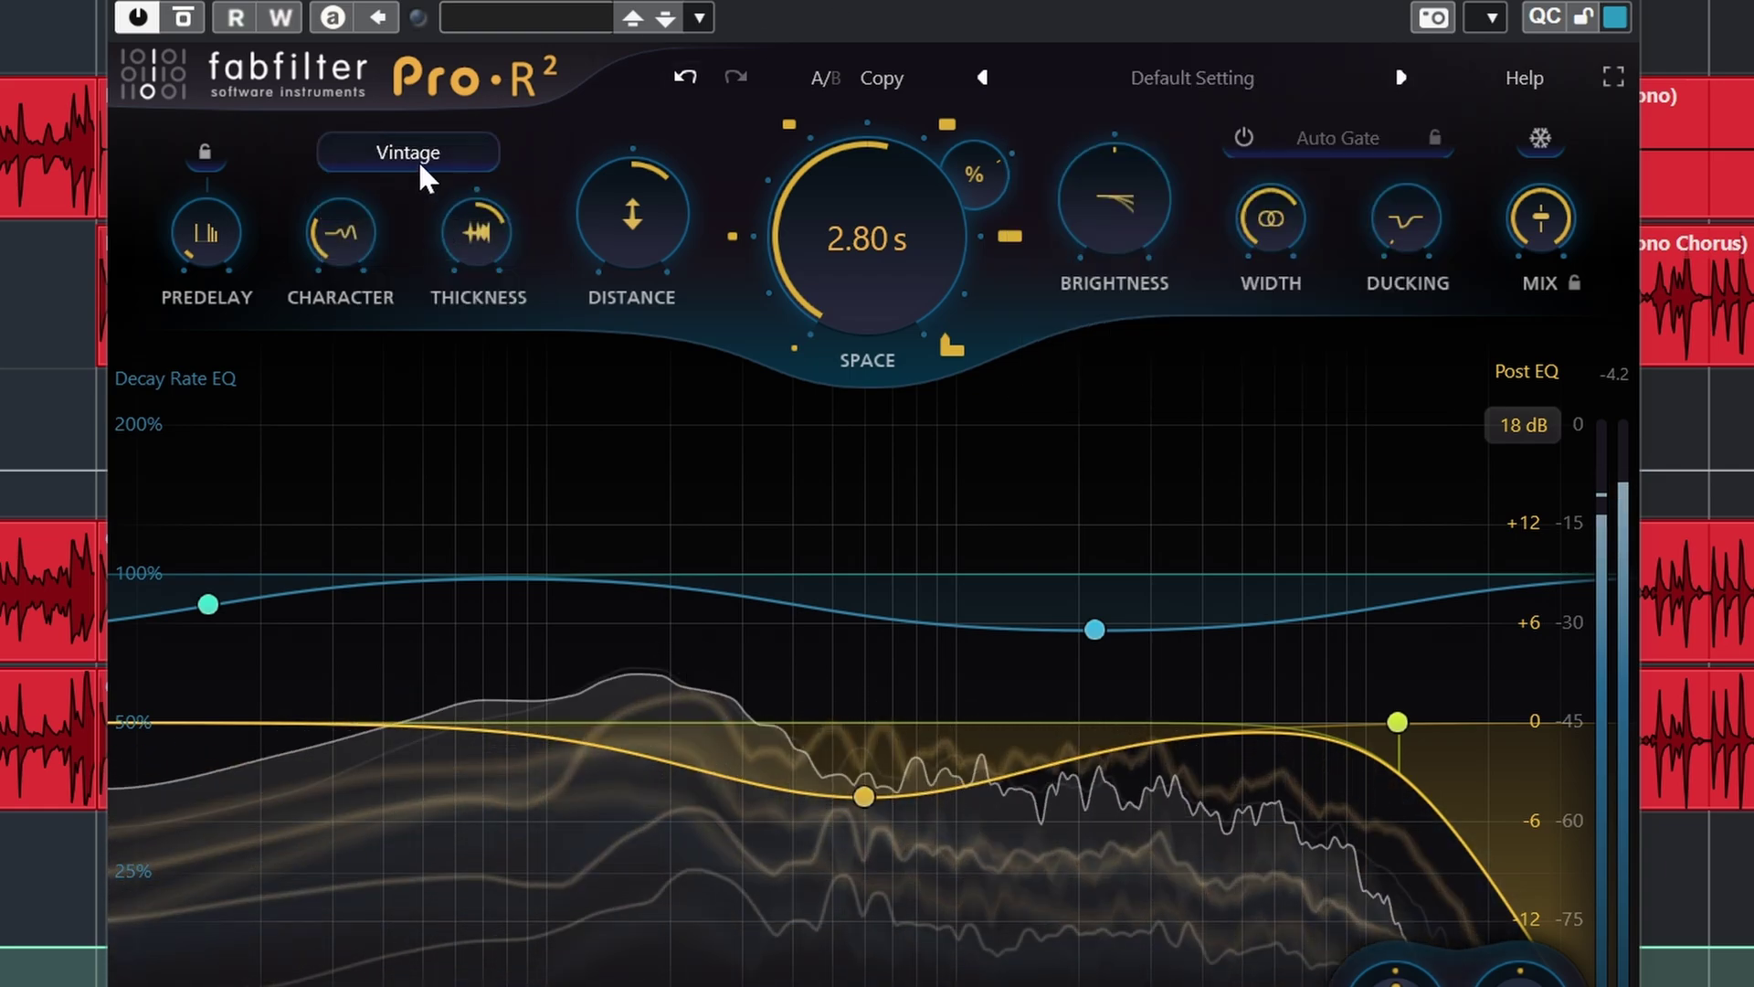
left_click(419, 155)
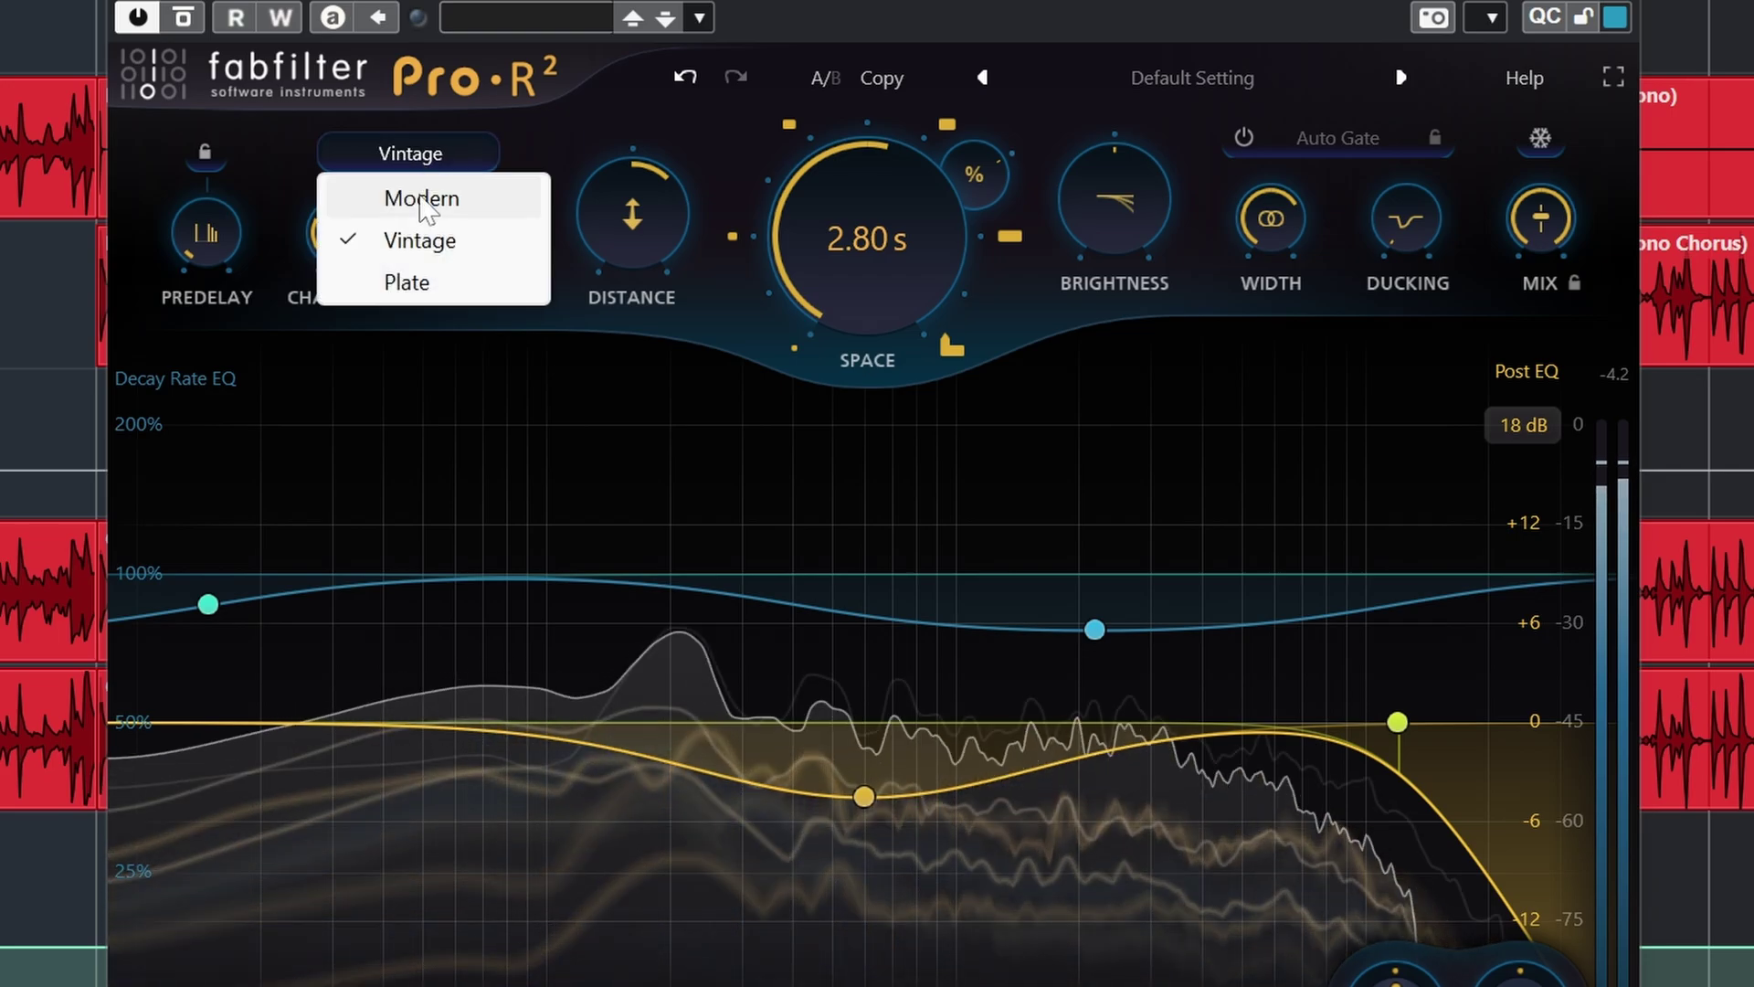
left_click(419, 197)
left_click(424, 155)
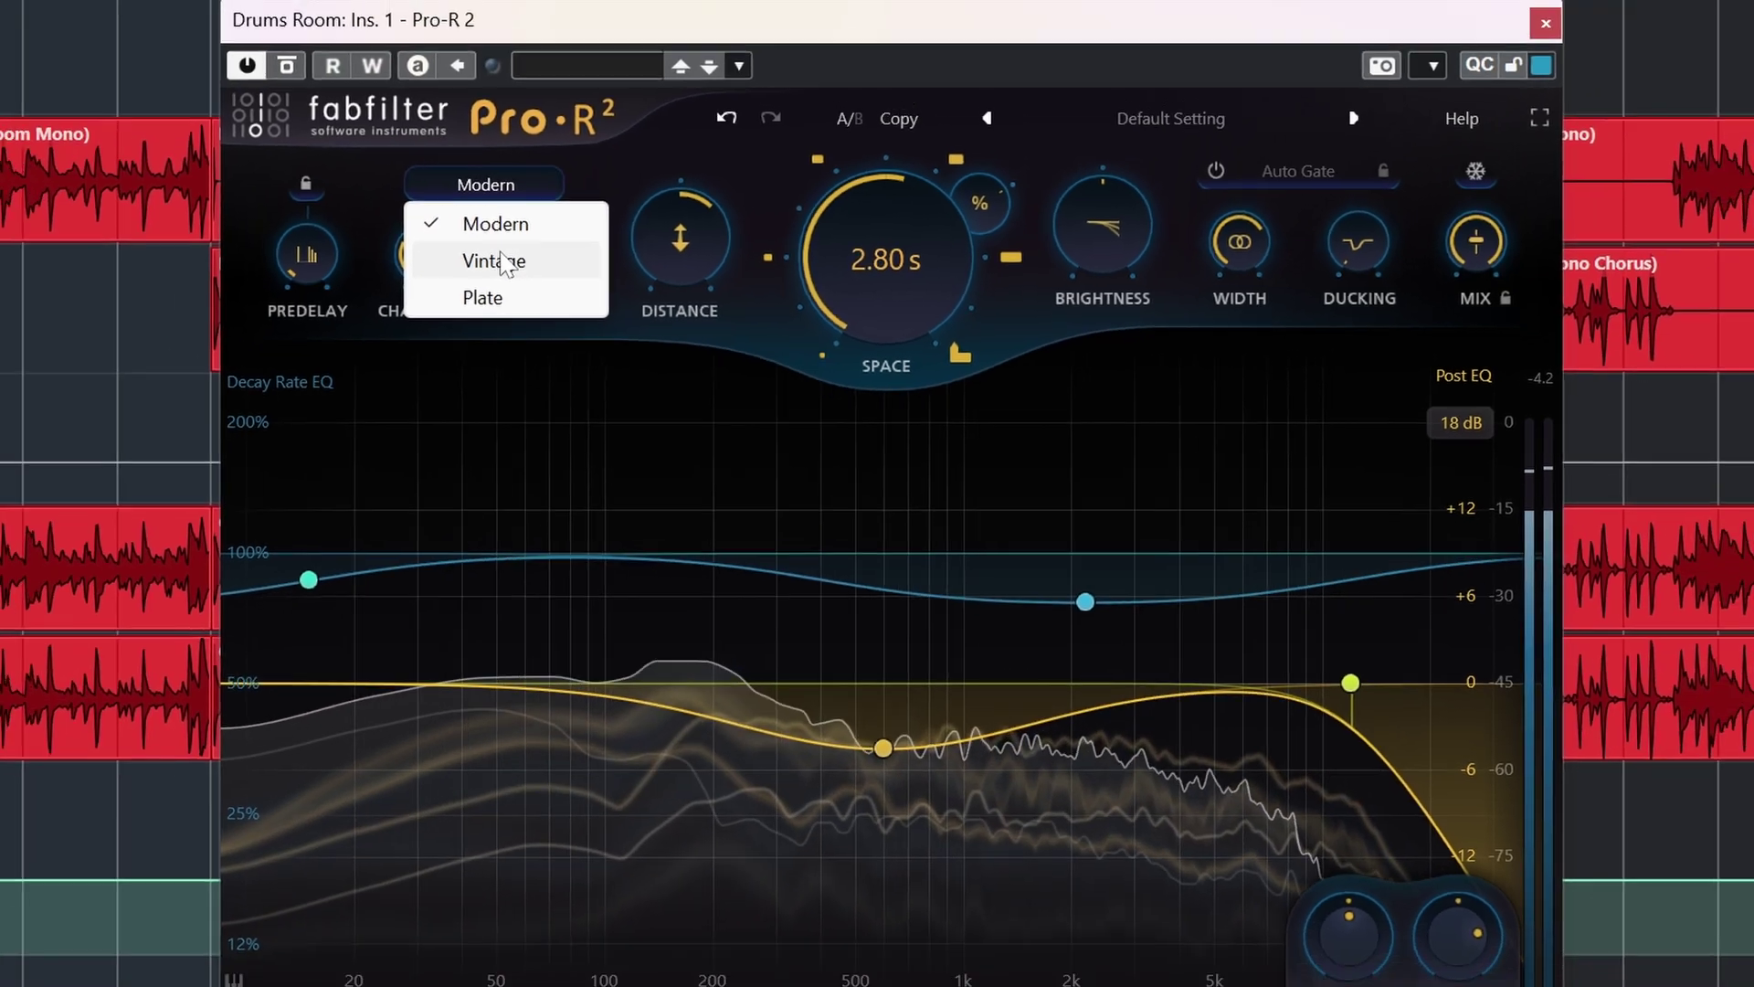
left_click(417, 243)
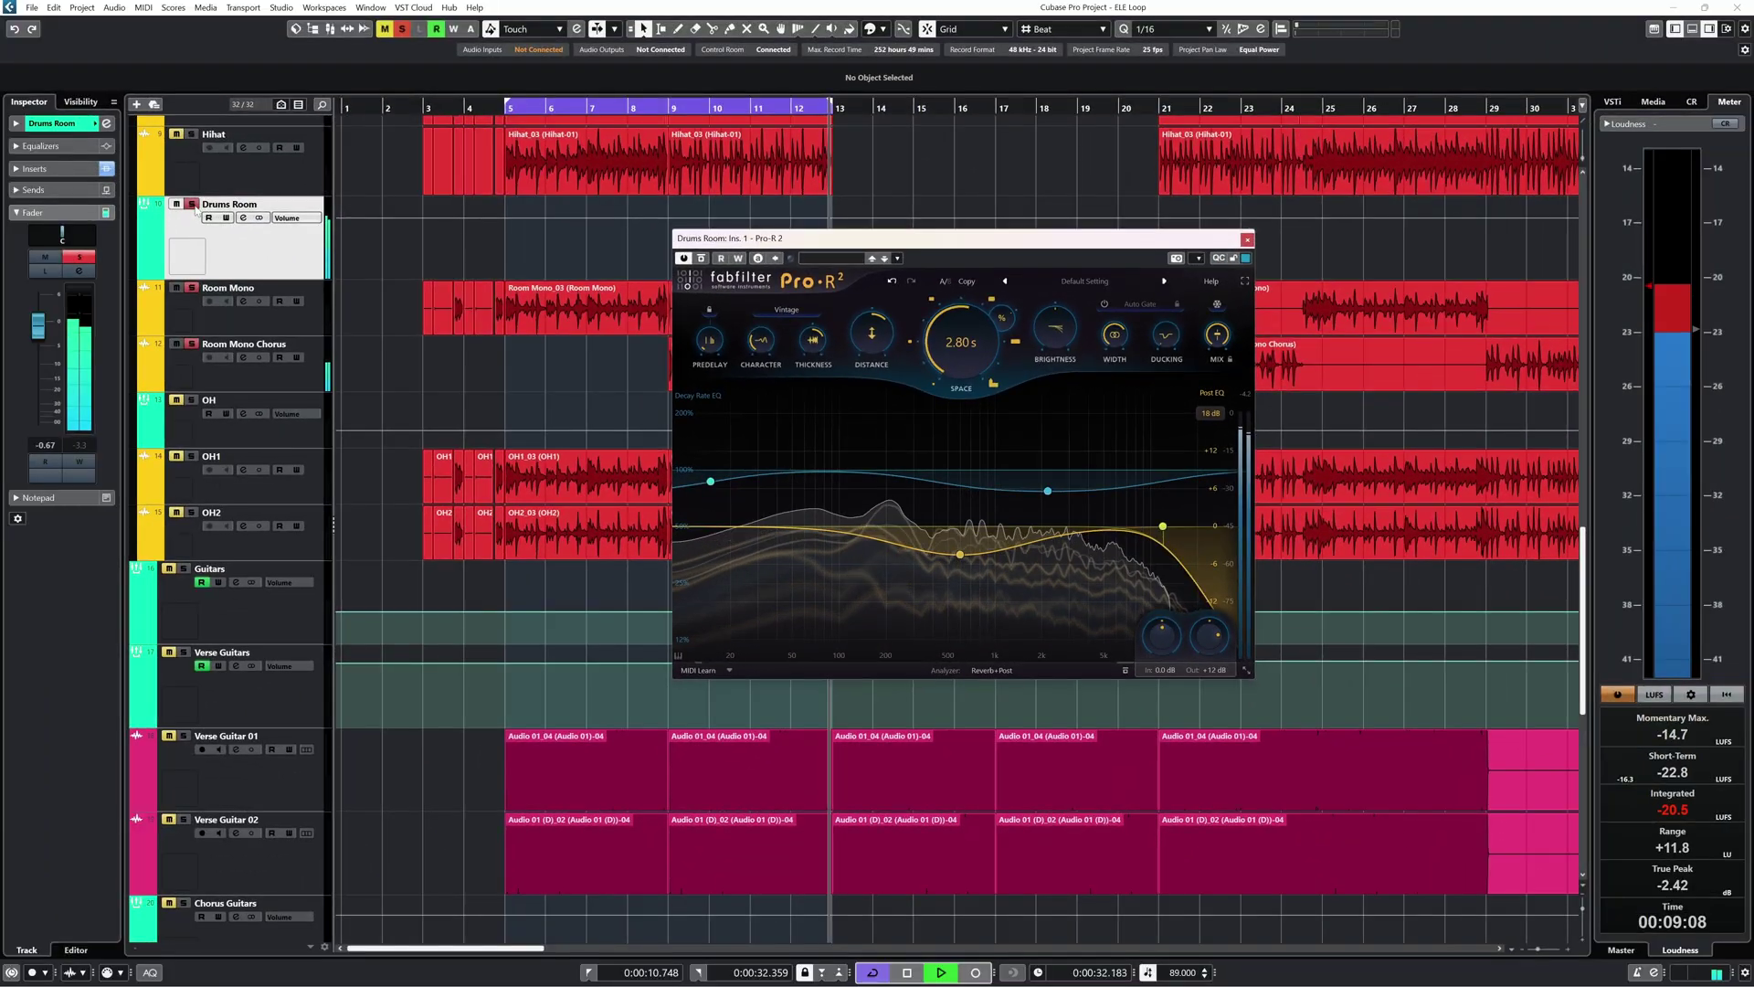
Take the Drums Room track out of solo and lower its volume fader to -1.91 dB
left_click(192, 204)
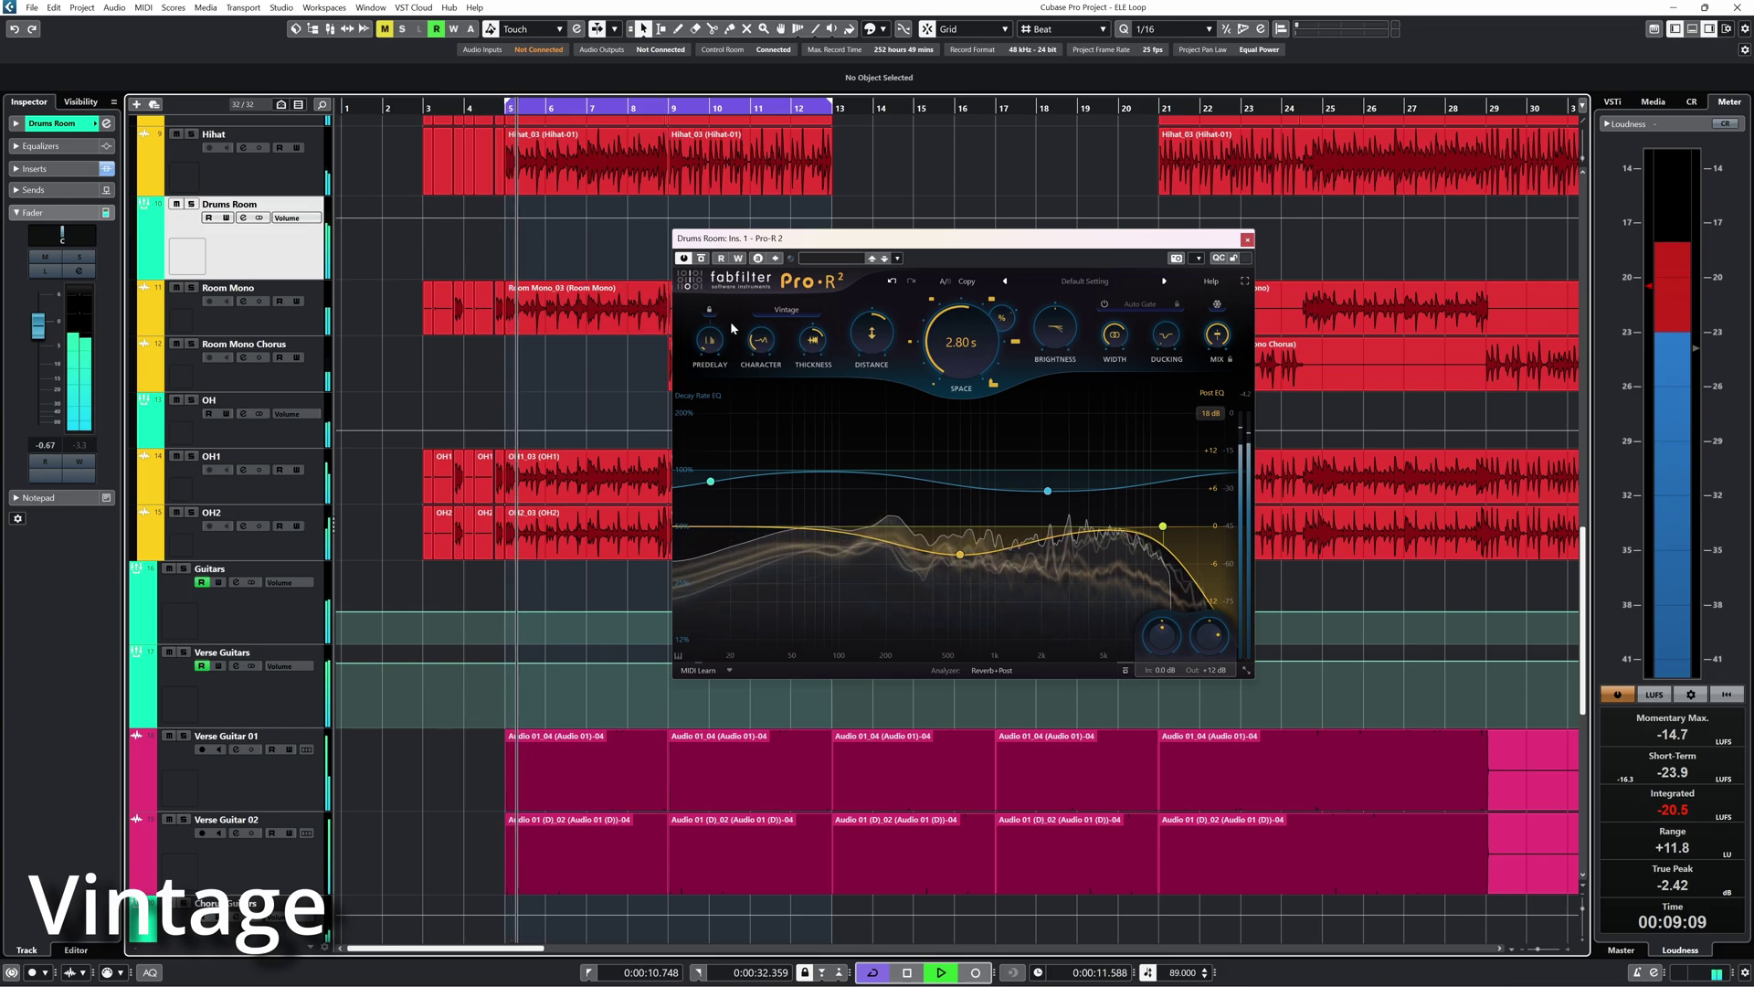
left_click_drag(39, 326, 40, 339)
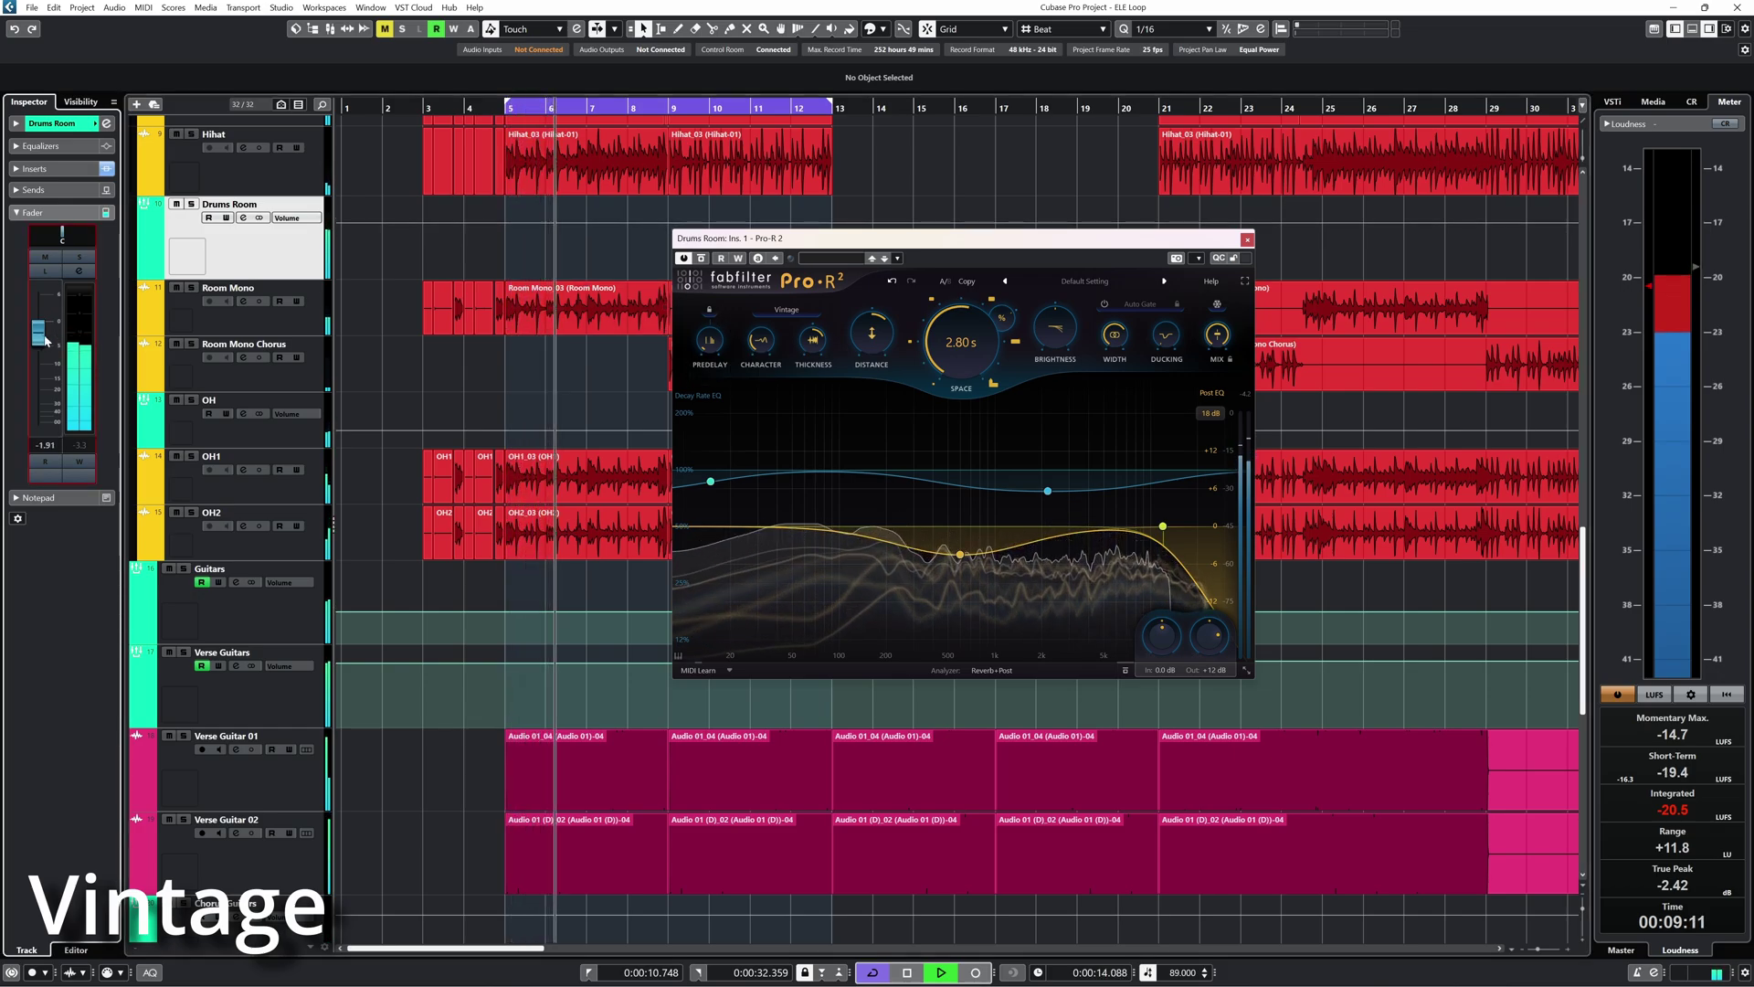
Switch the reverb style to Modern and raise the Drums Room fader to -0.11 dB
left_click(800, 313)
left_click(818, 348)
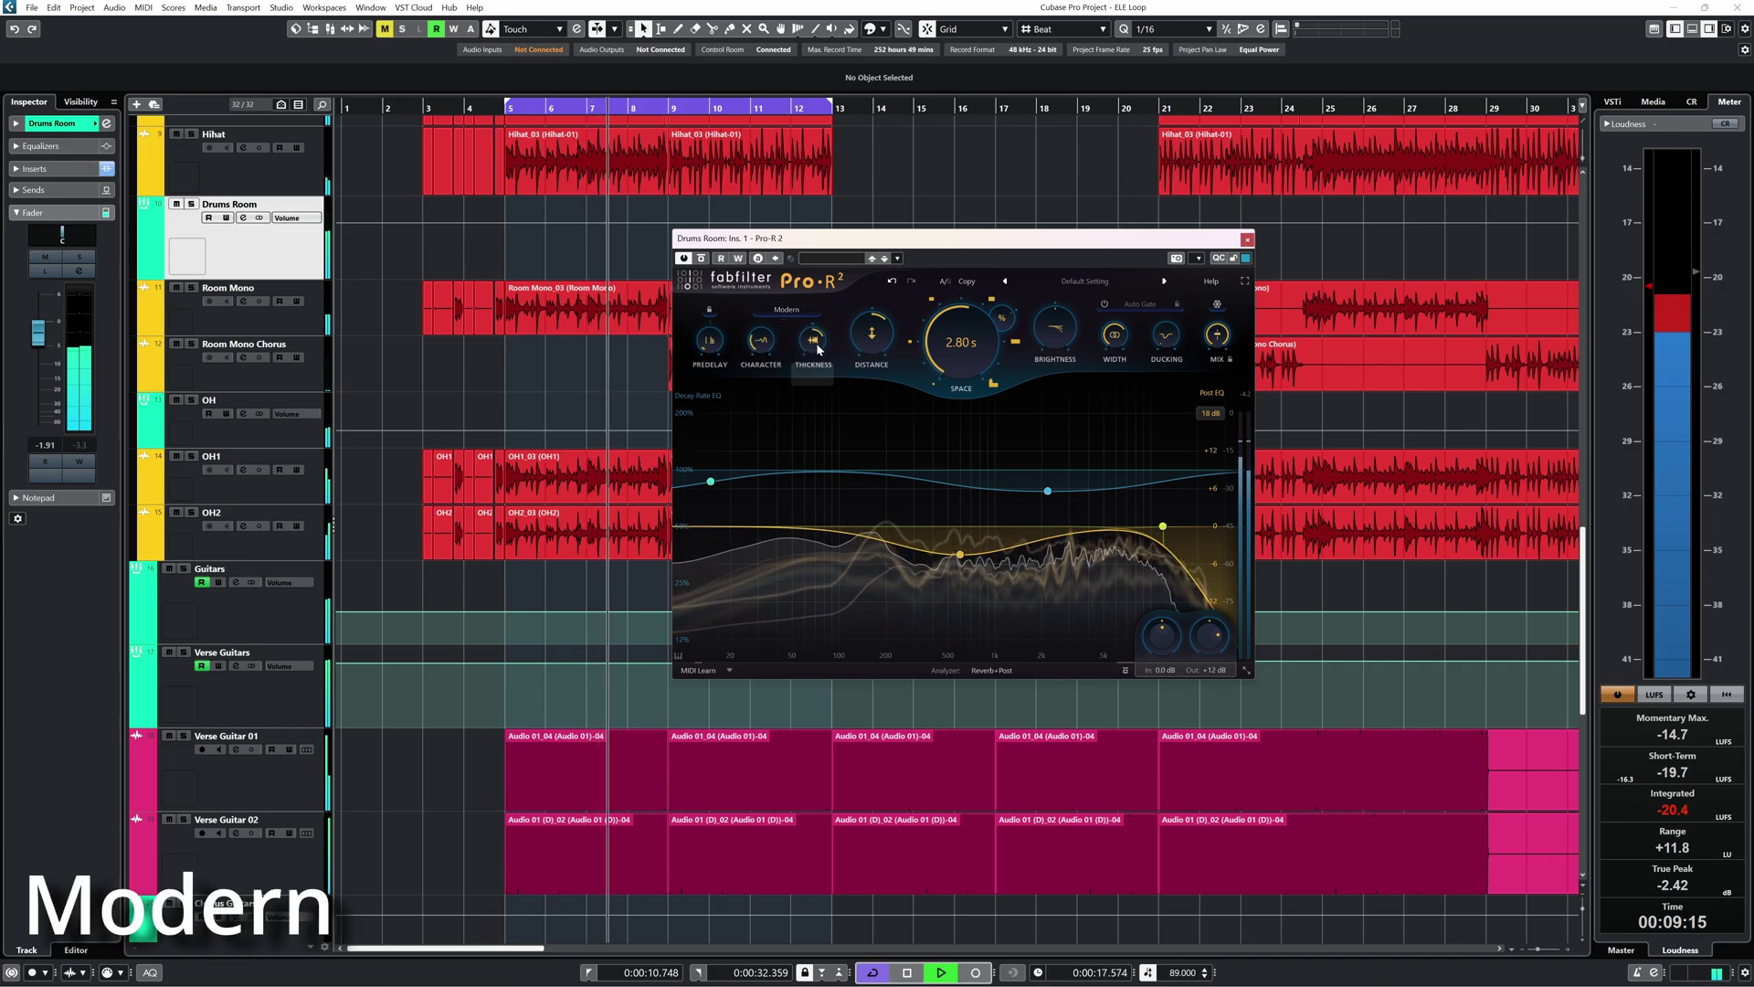
left_click_drag(39, 334, 49, 328)
Switch the reverb style to Vintage and lower the Drums Room fader to -2.46 dB
left_click(788, 310)
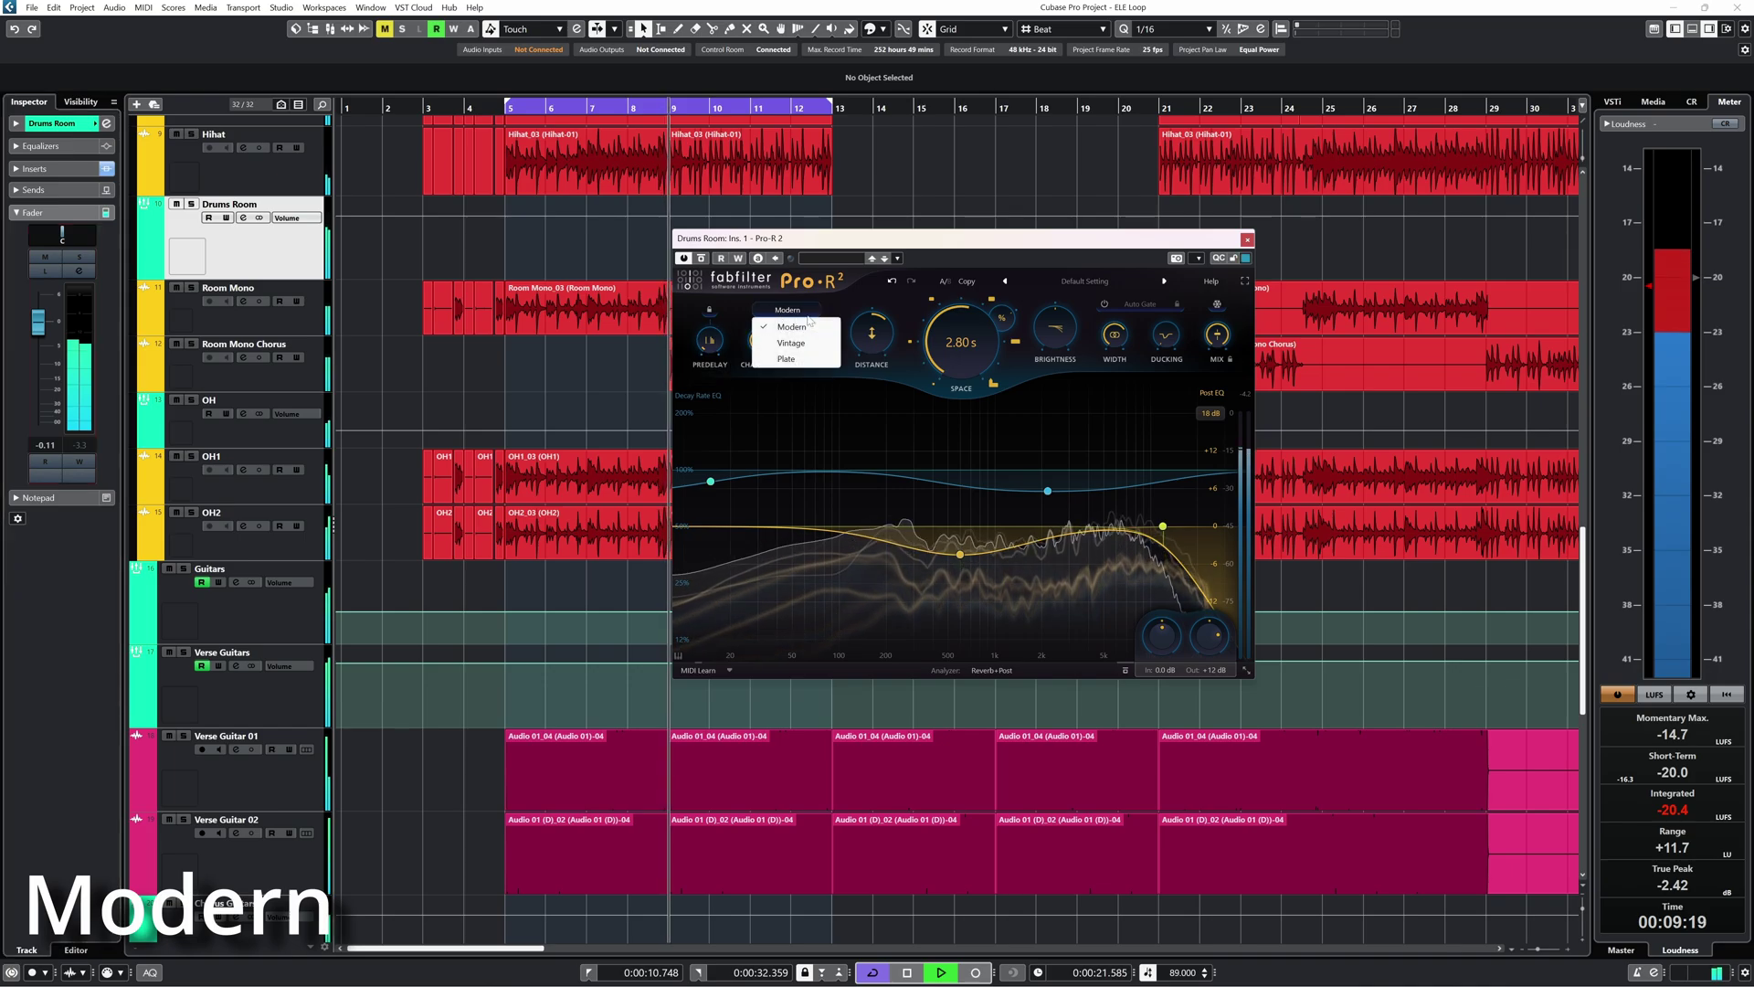
left_click(791, 343)
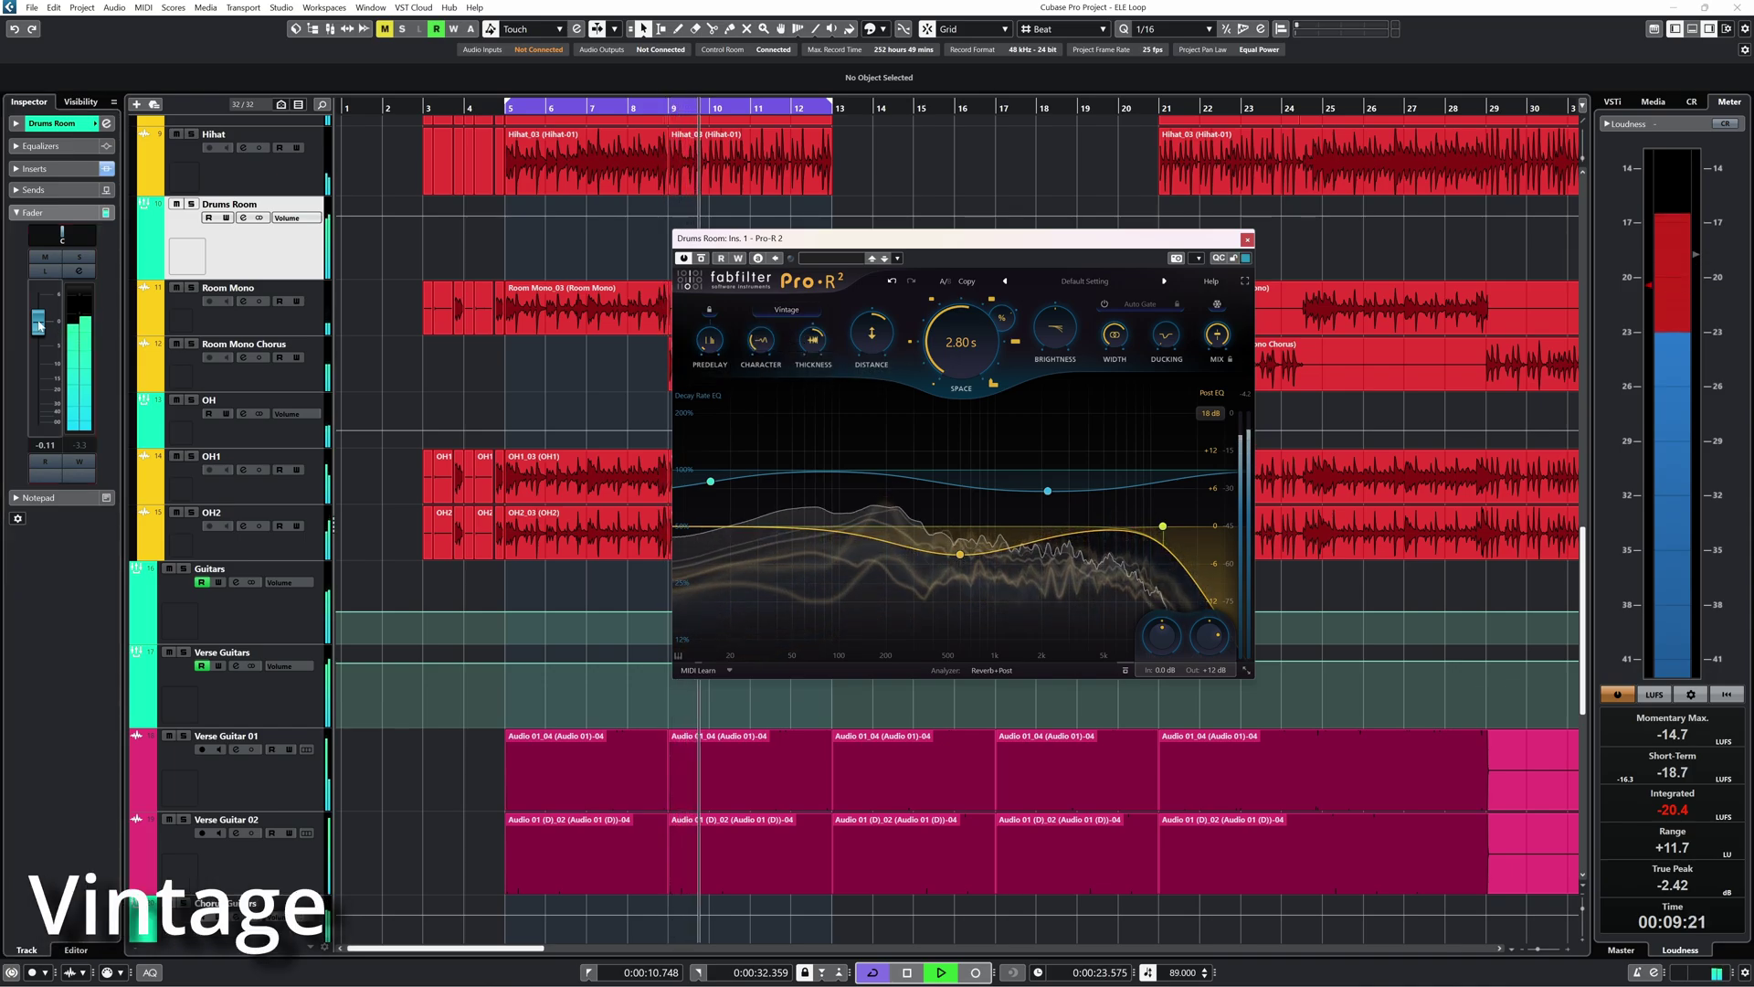
left_click_drag(39, 325, 35, 338)
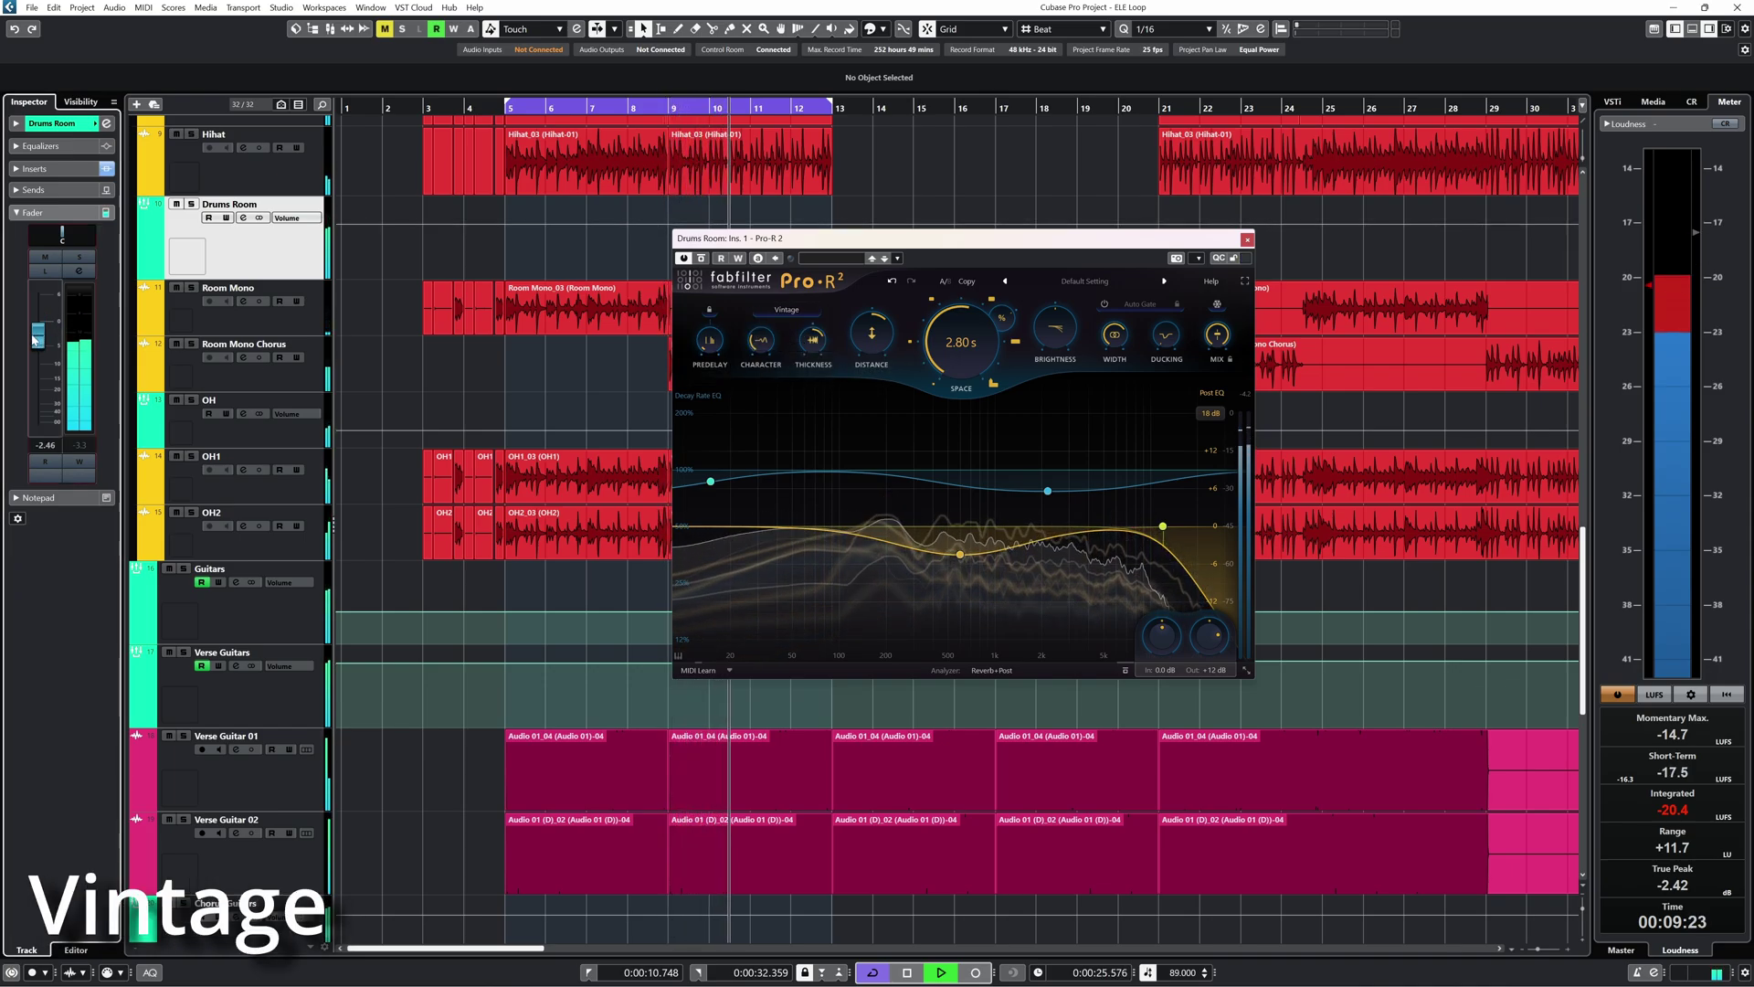
Return the reverb style to Modern and raise the Drums Room fader slightly to match loudness
left_click(788, 310)
left_click(791, 326)
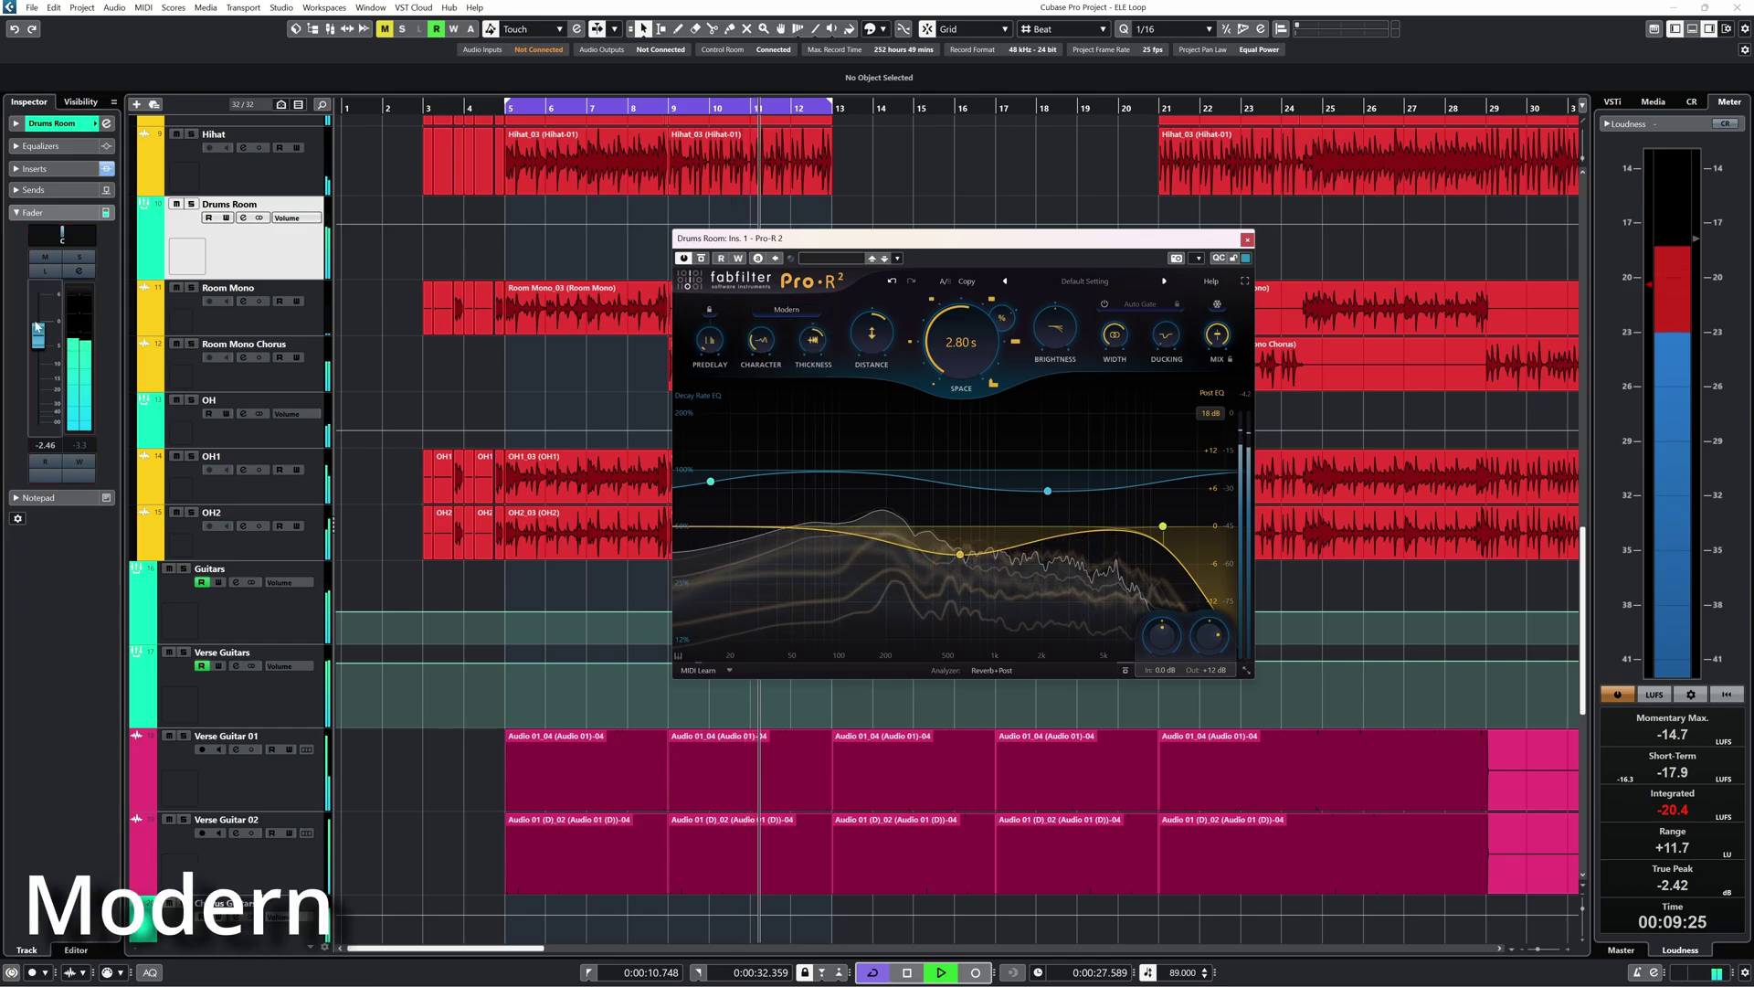
left_click_drag(37, 327, 38, 322)
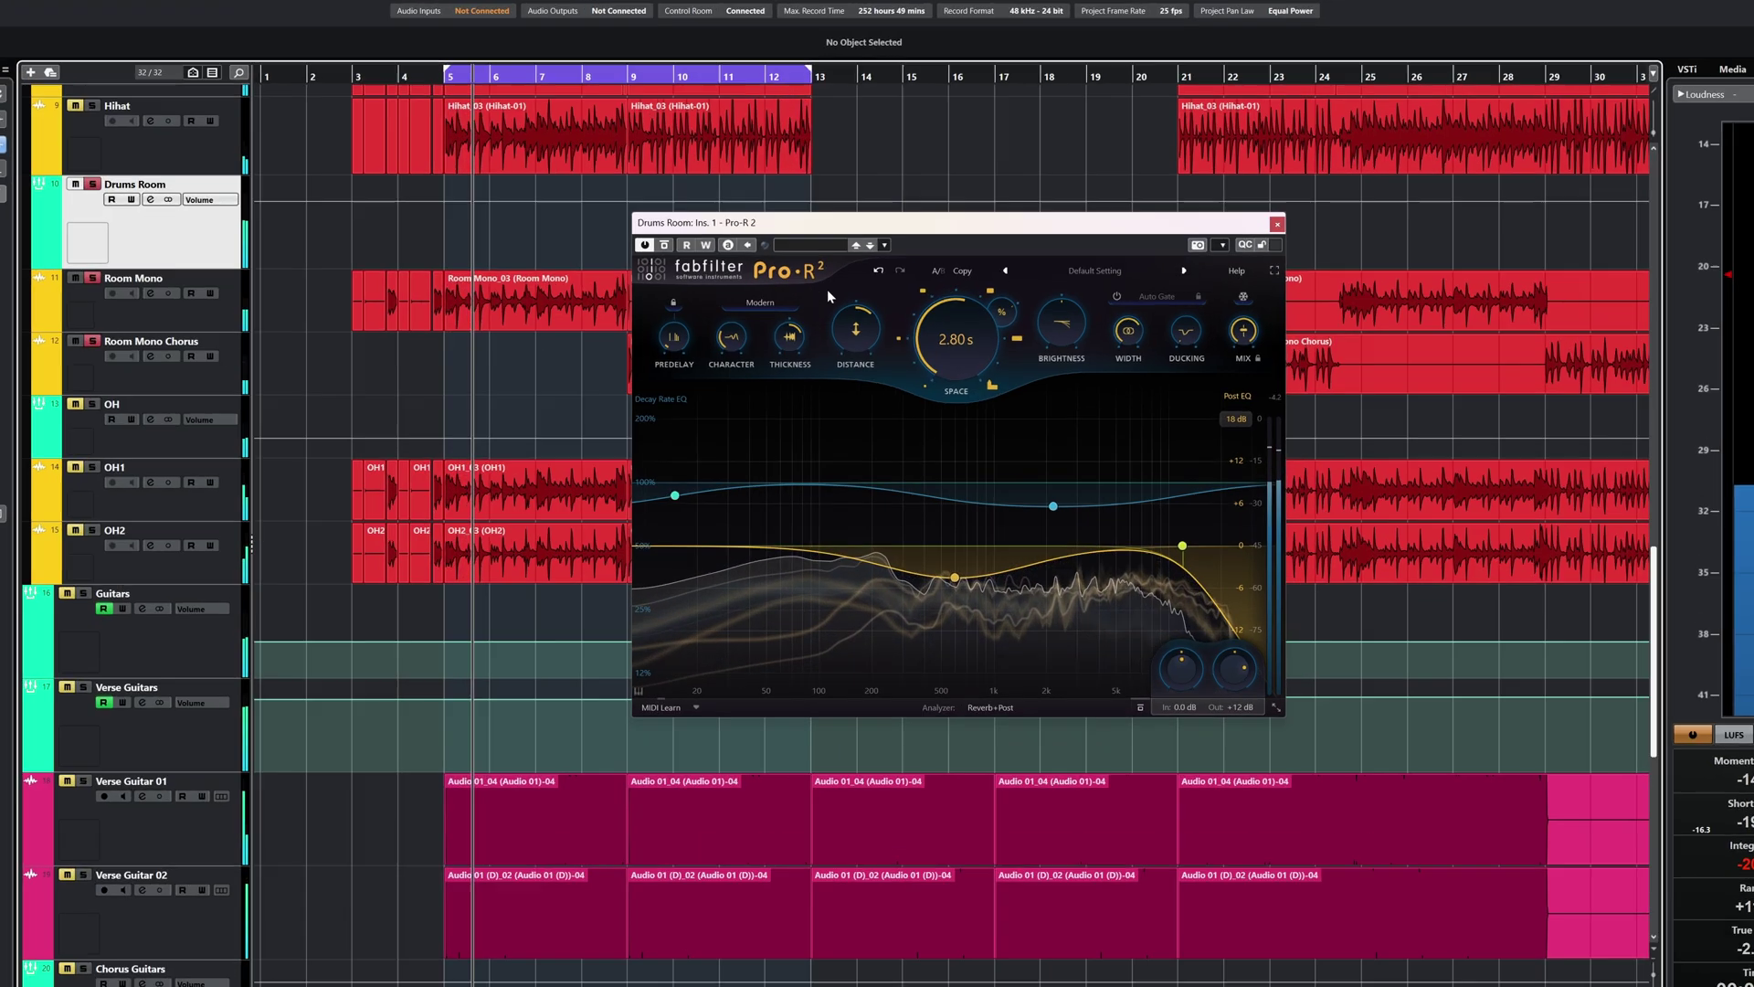
Set the Drums Room reverb style to Plate
left_click(786, 309)
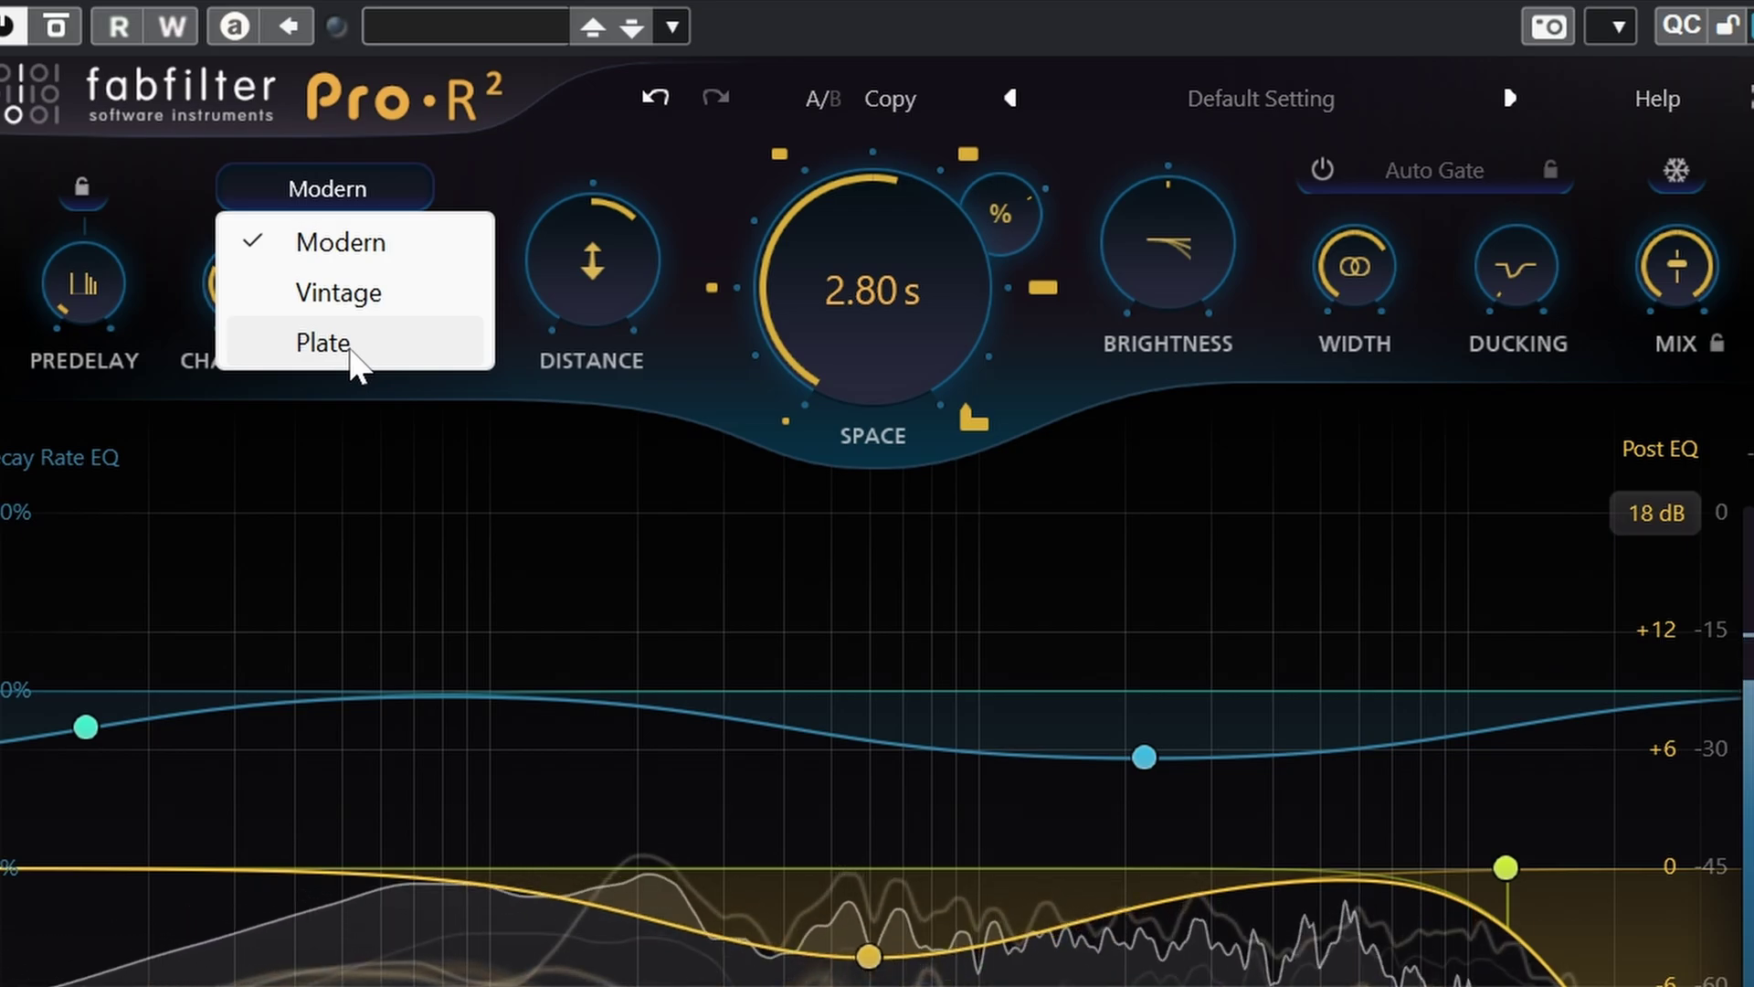
left_click(350, 345)
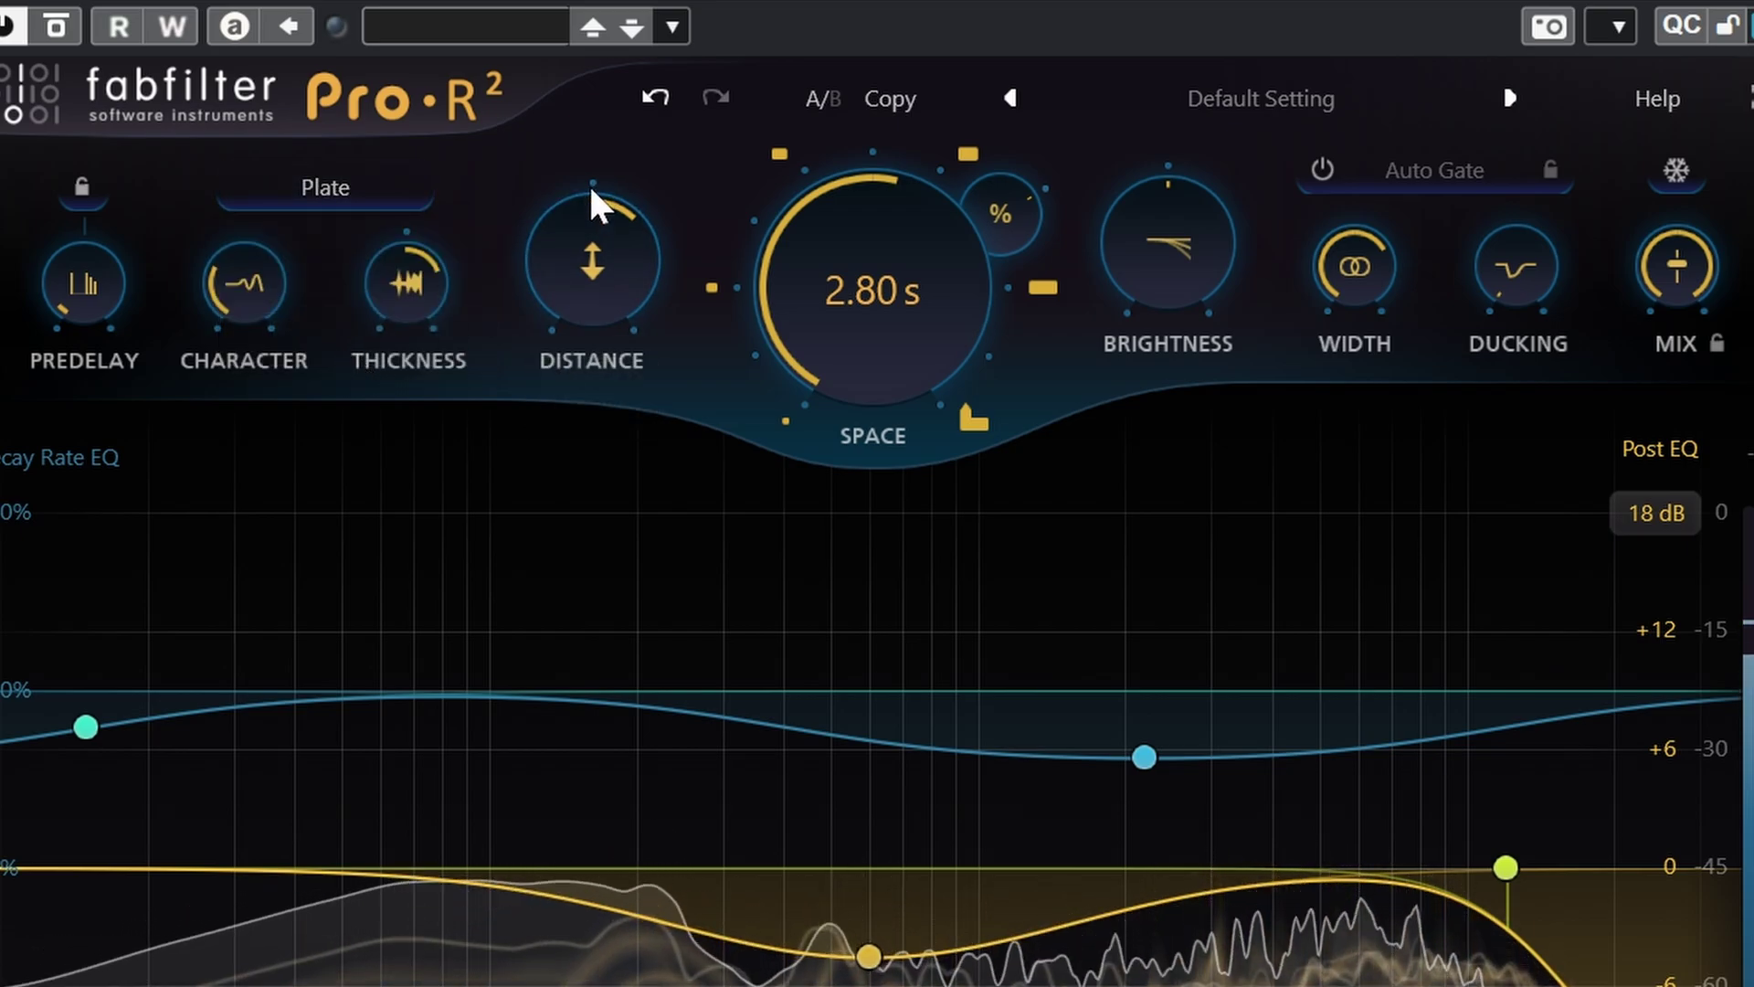
left_click(400, 189)
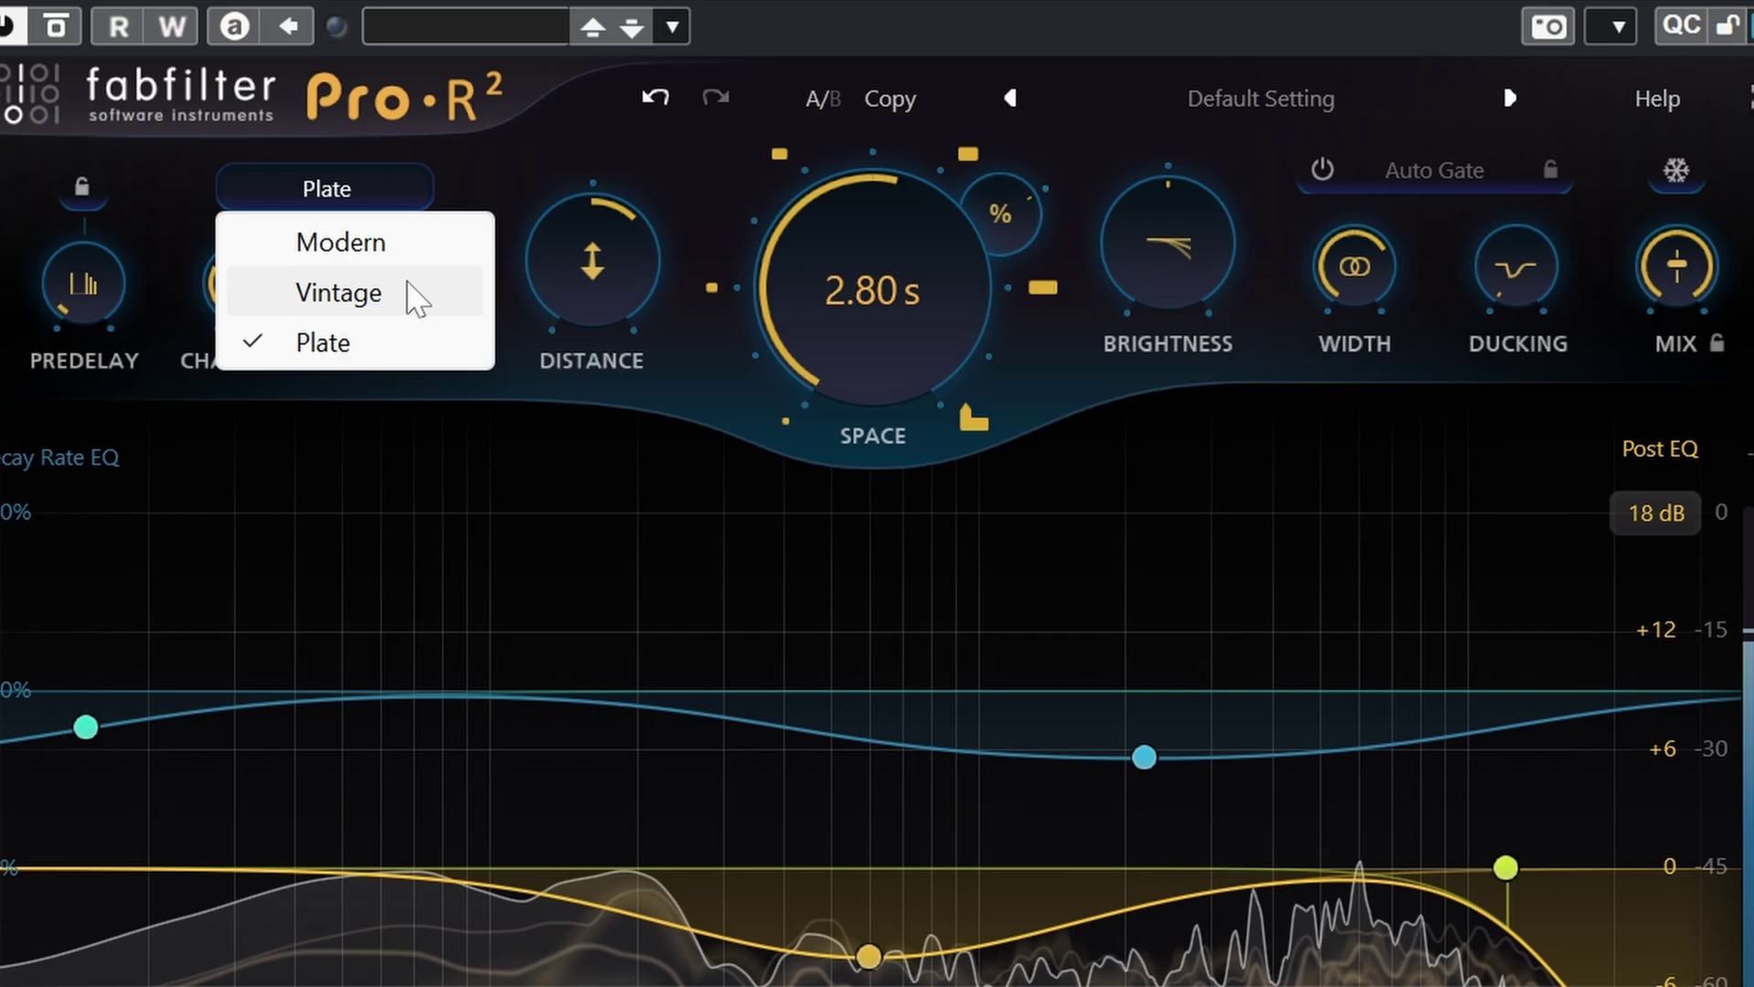
left_click(611, 164)
Switch the reverb style to Modern and back to Plate to compare the two during playback
left_click(407, 196)
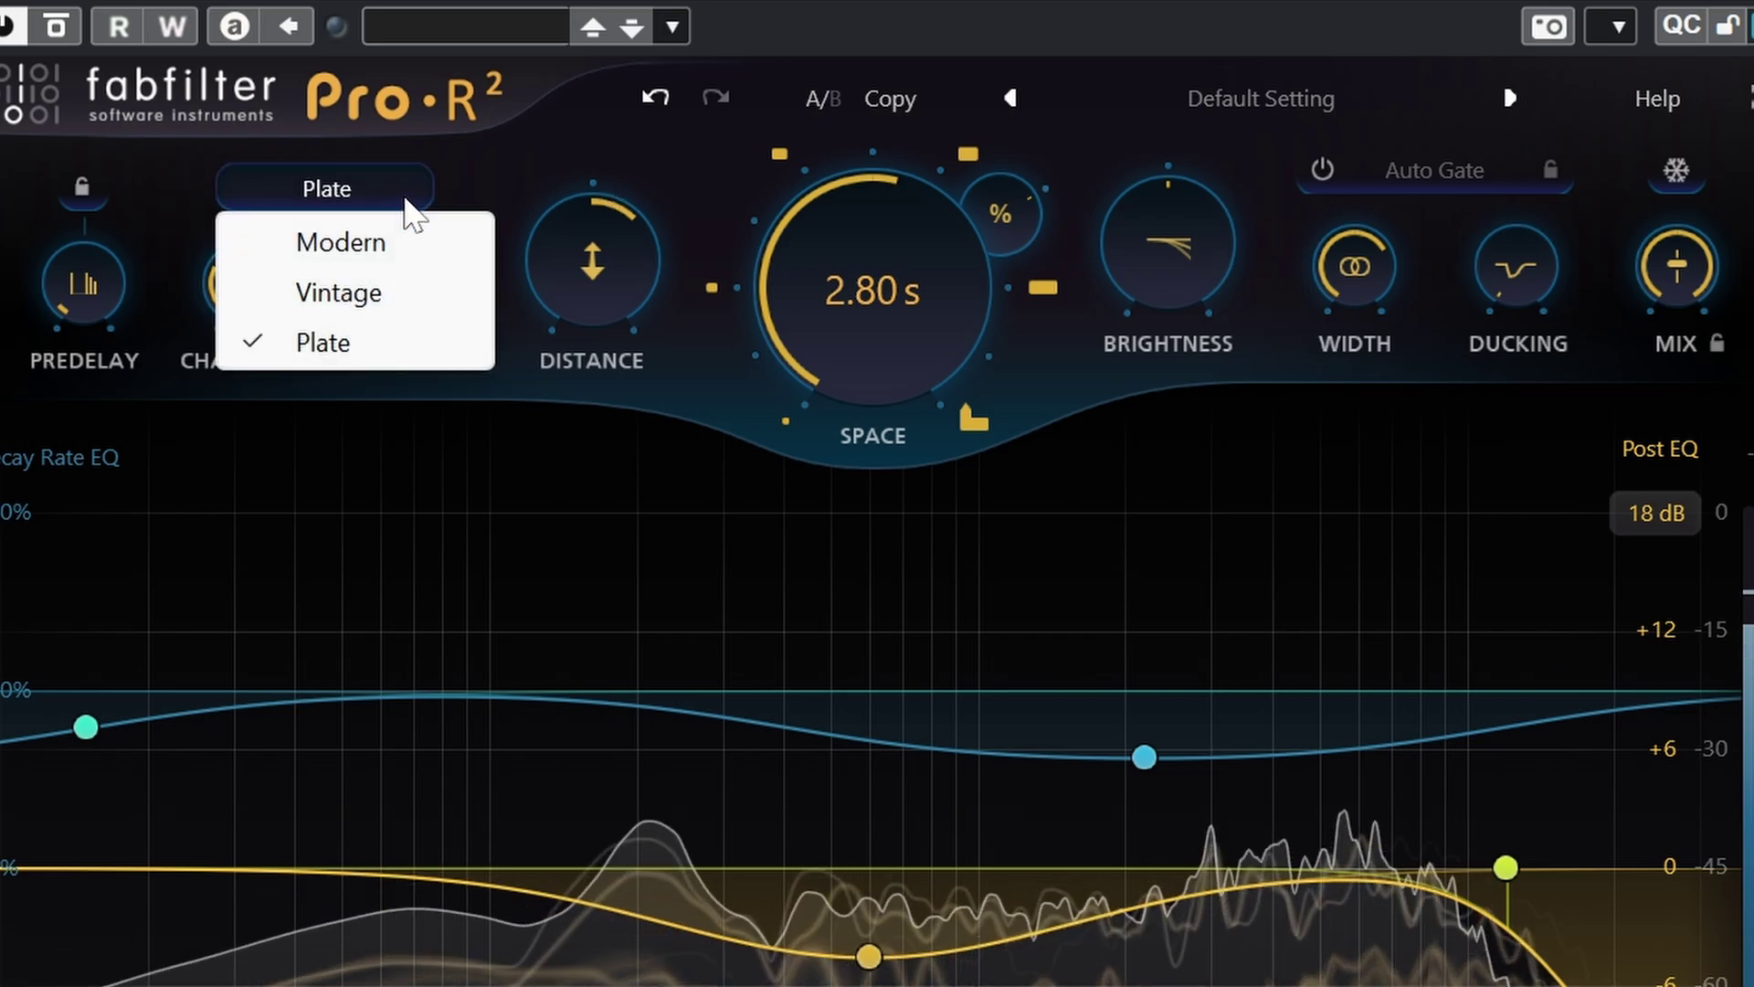
left_click(359, 258)
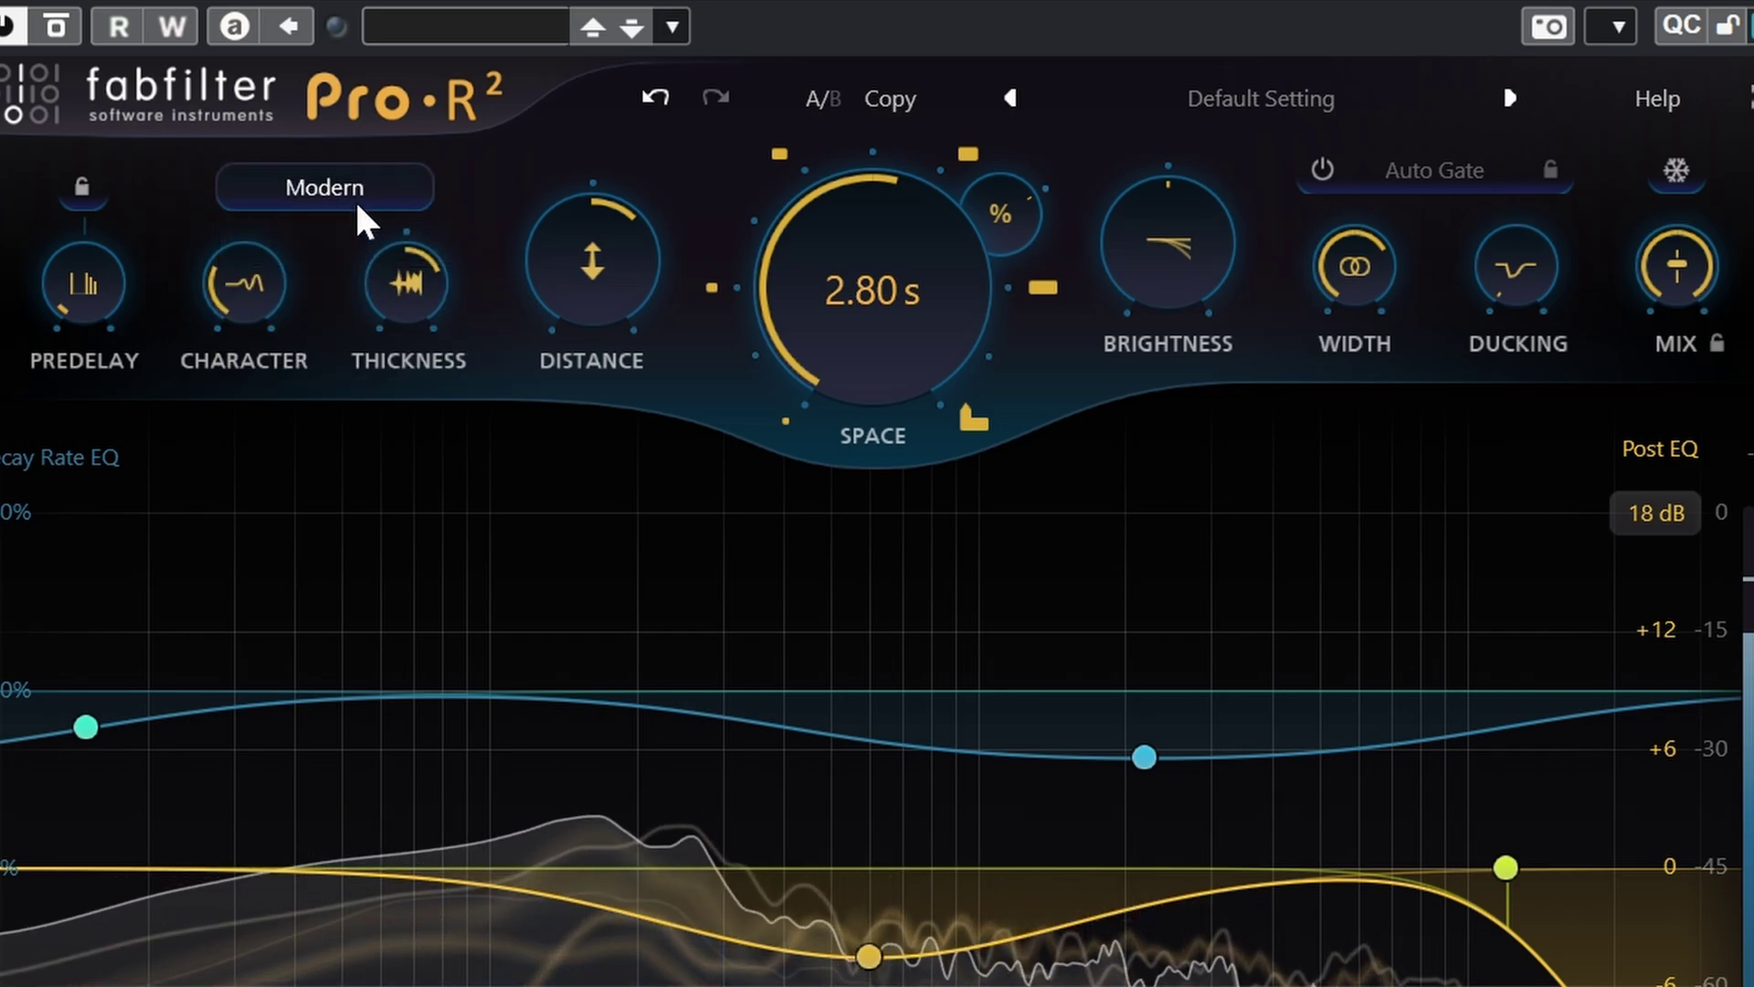
left_click(358, 203)
left_click(375, 342)
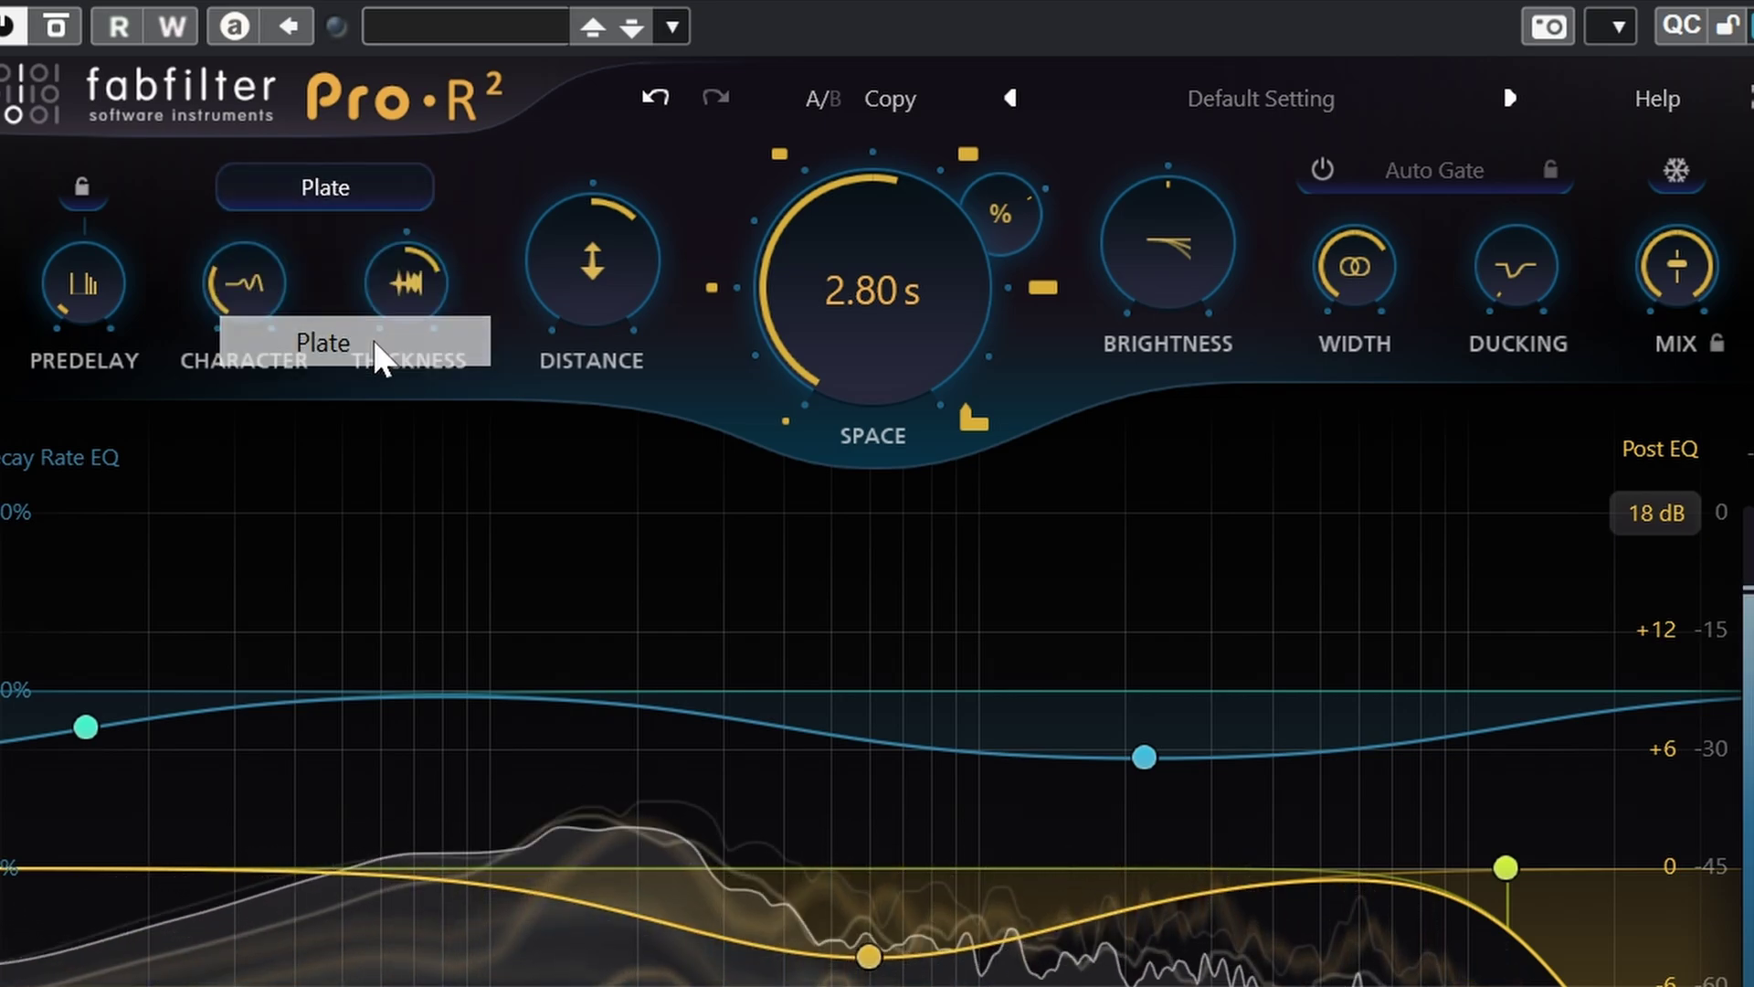
Compare the Vintage and Modern reverb styles against Plate during playback, finishing on Plate
left_click(371, 200)
left_click(375, 293)
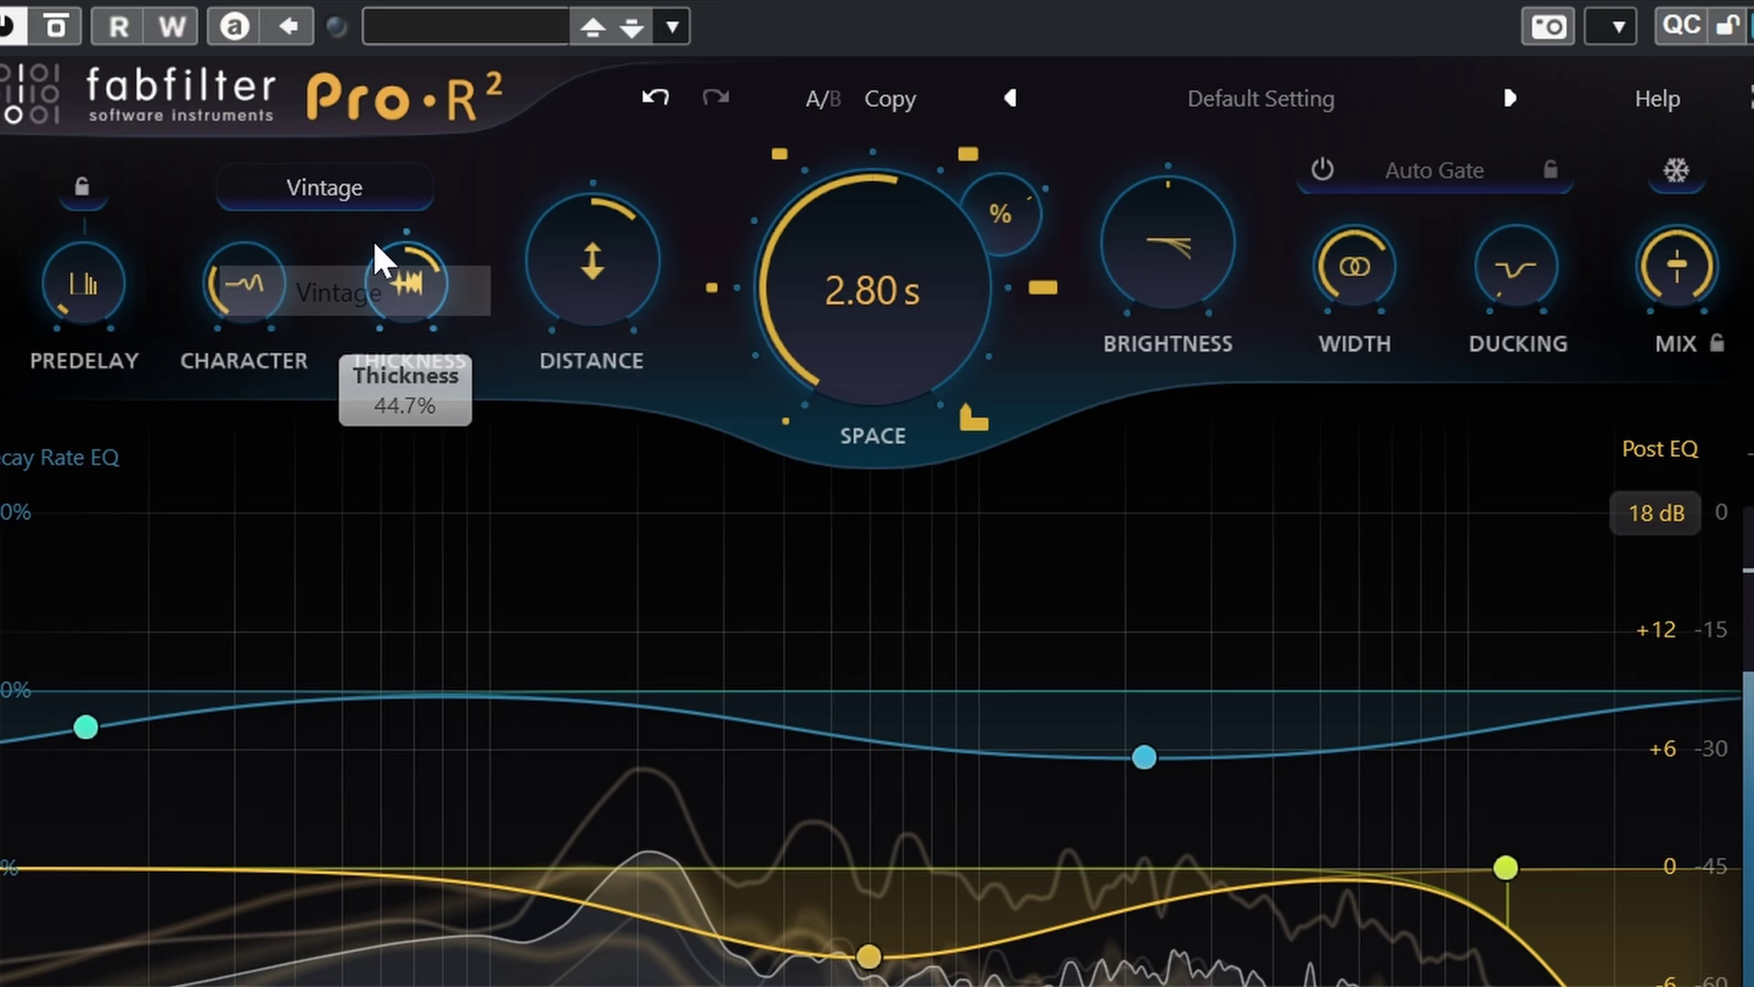
left_click(369, 187)
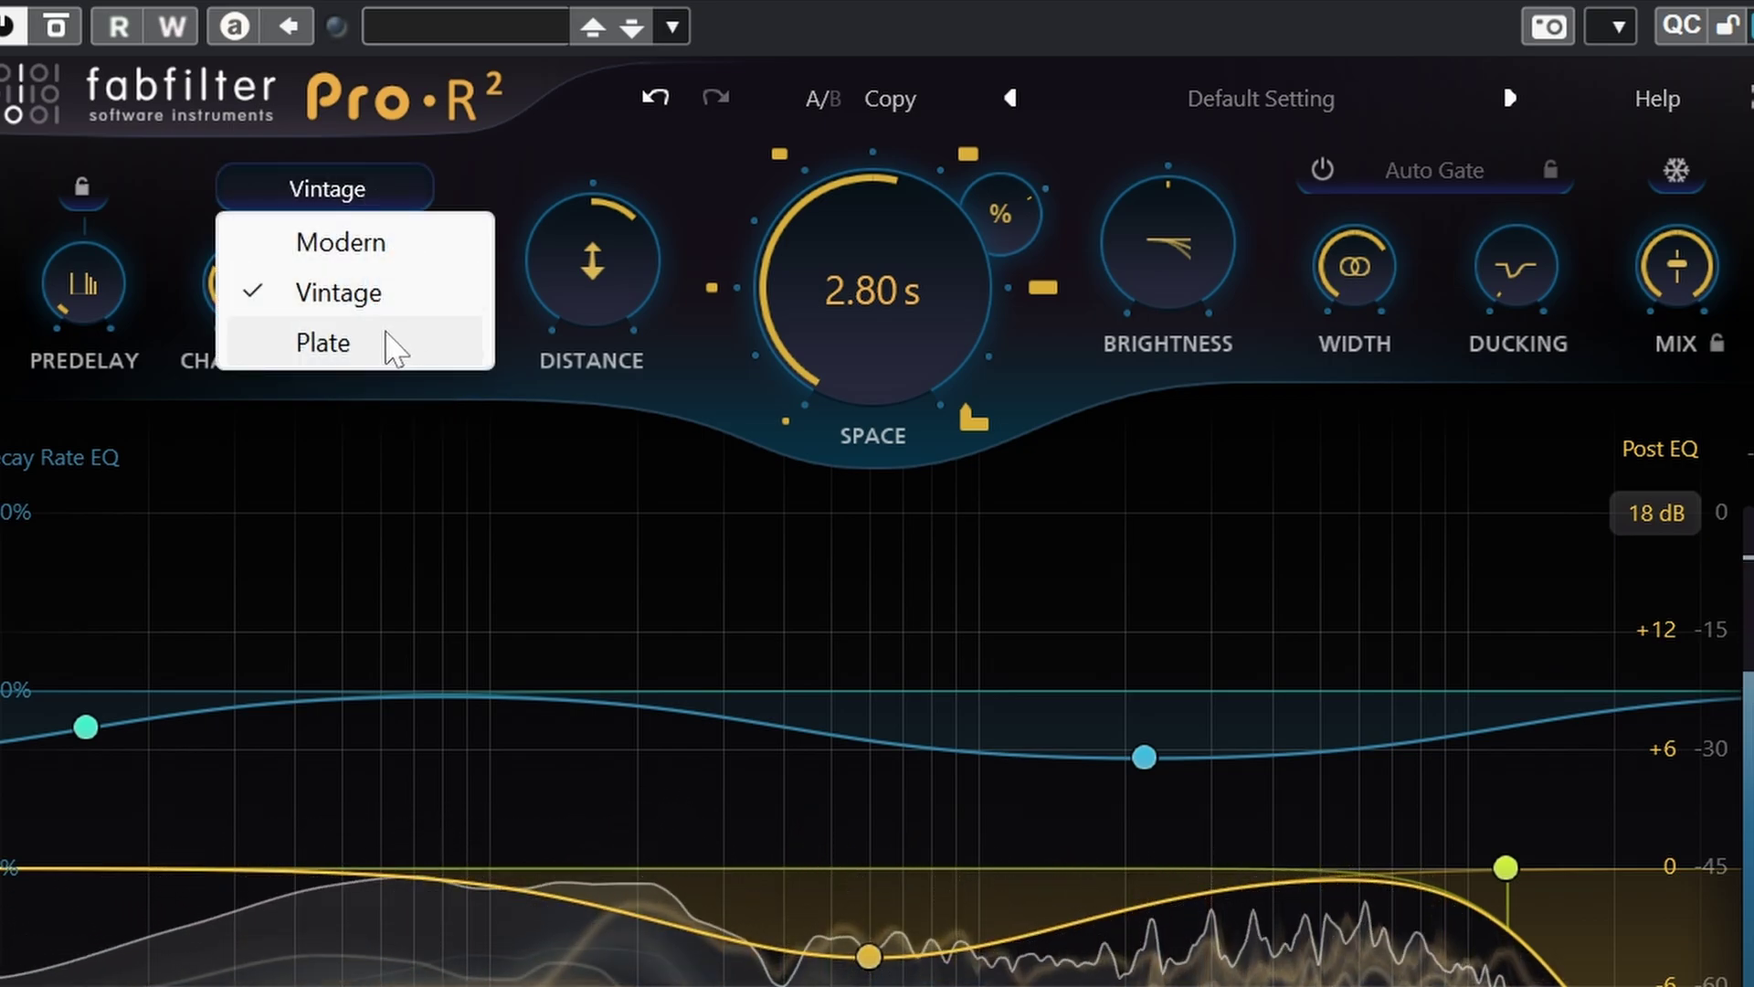
left_click(390, 346)
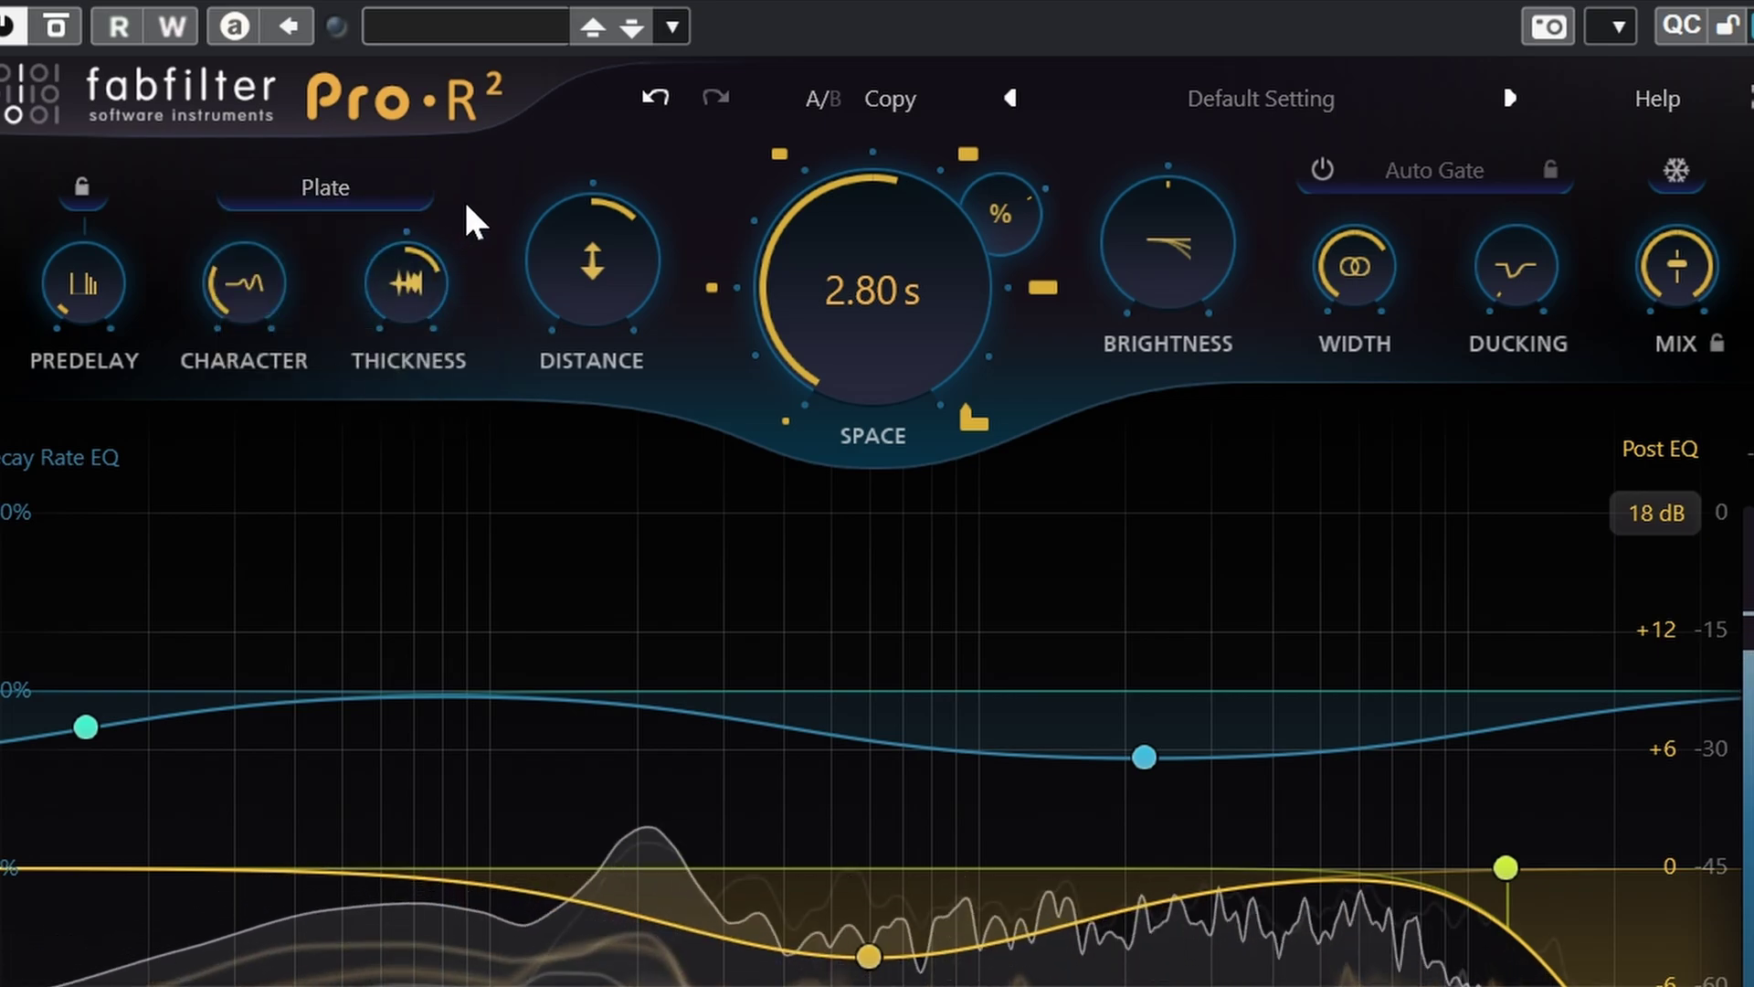
left_click(384, 192)
left_click(367, 243)
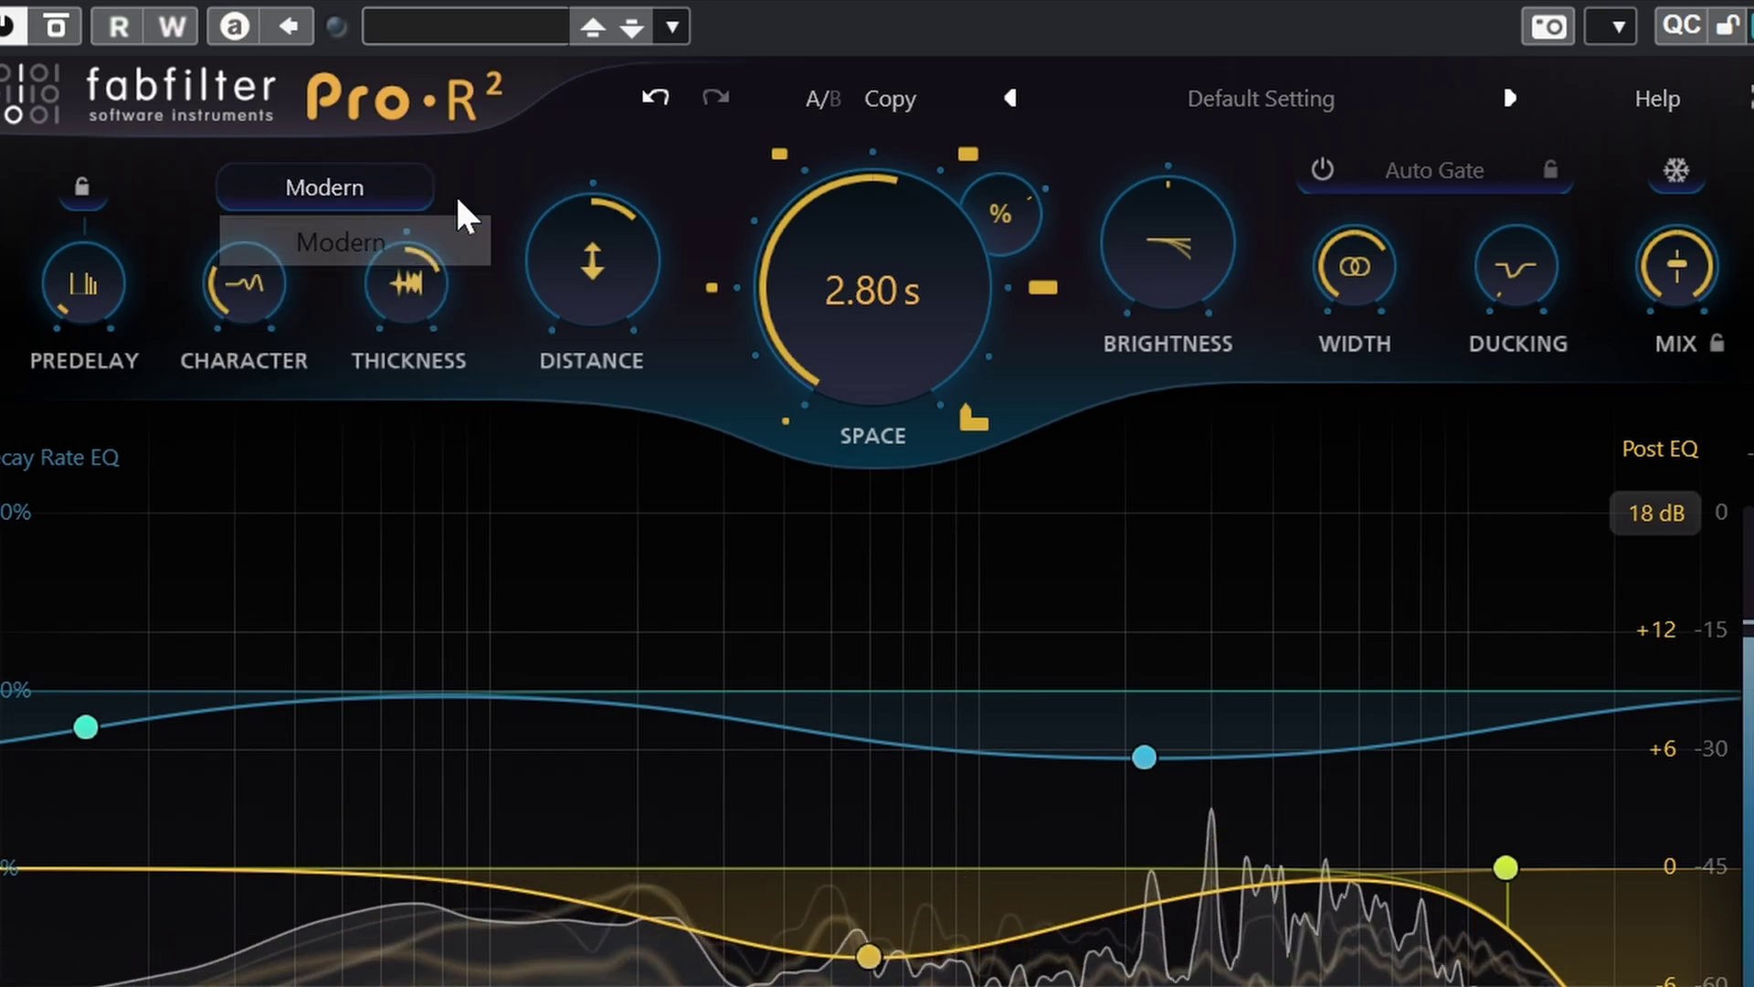
left_click(340, 187)
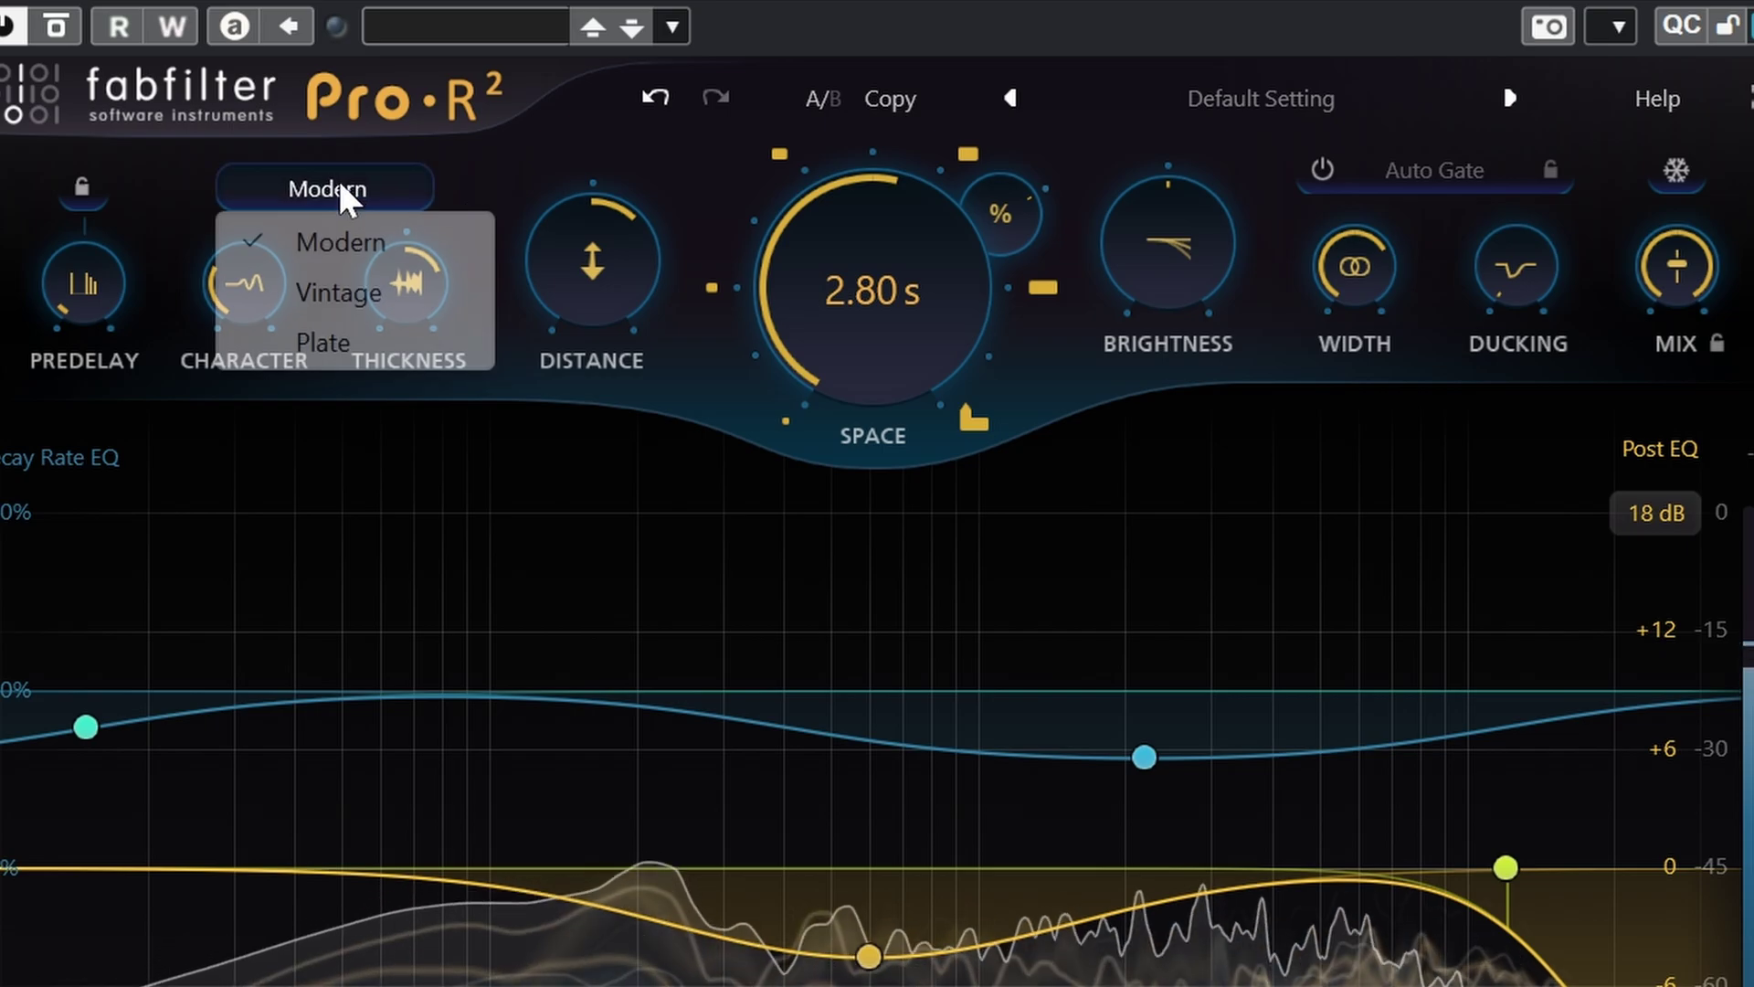
left_click(356, 333)
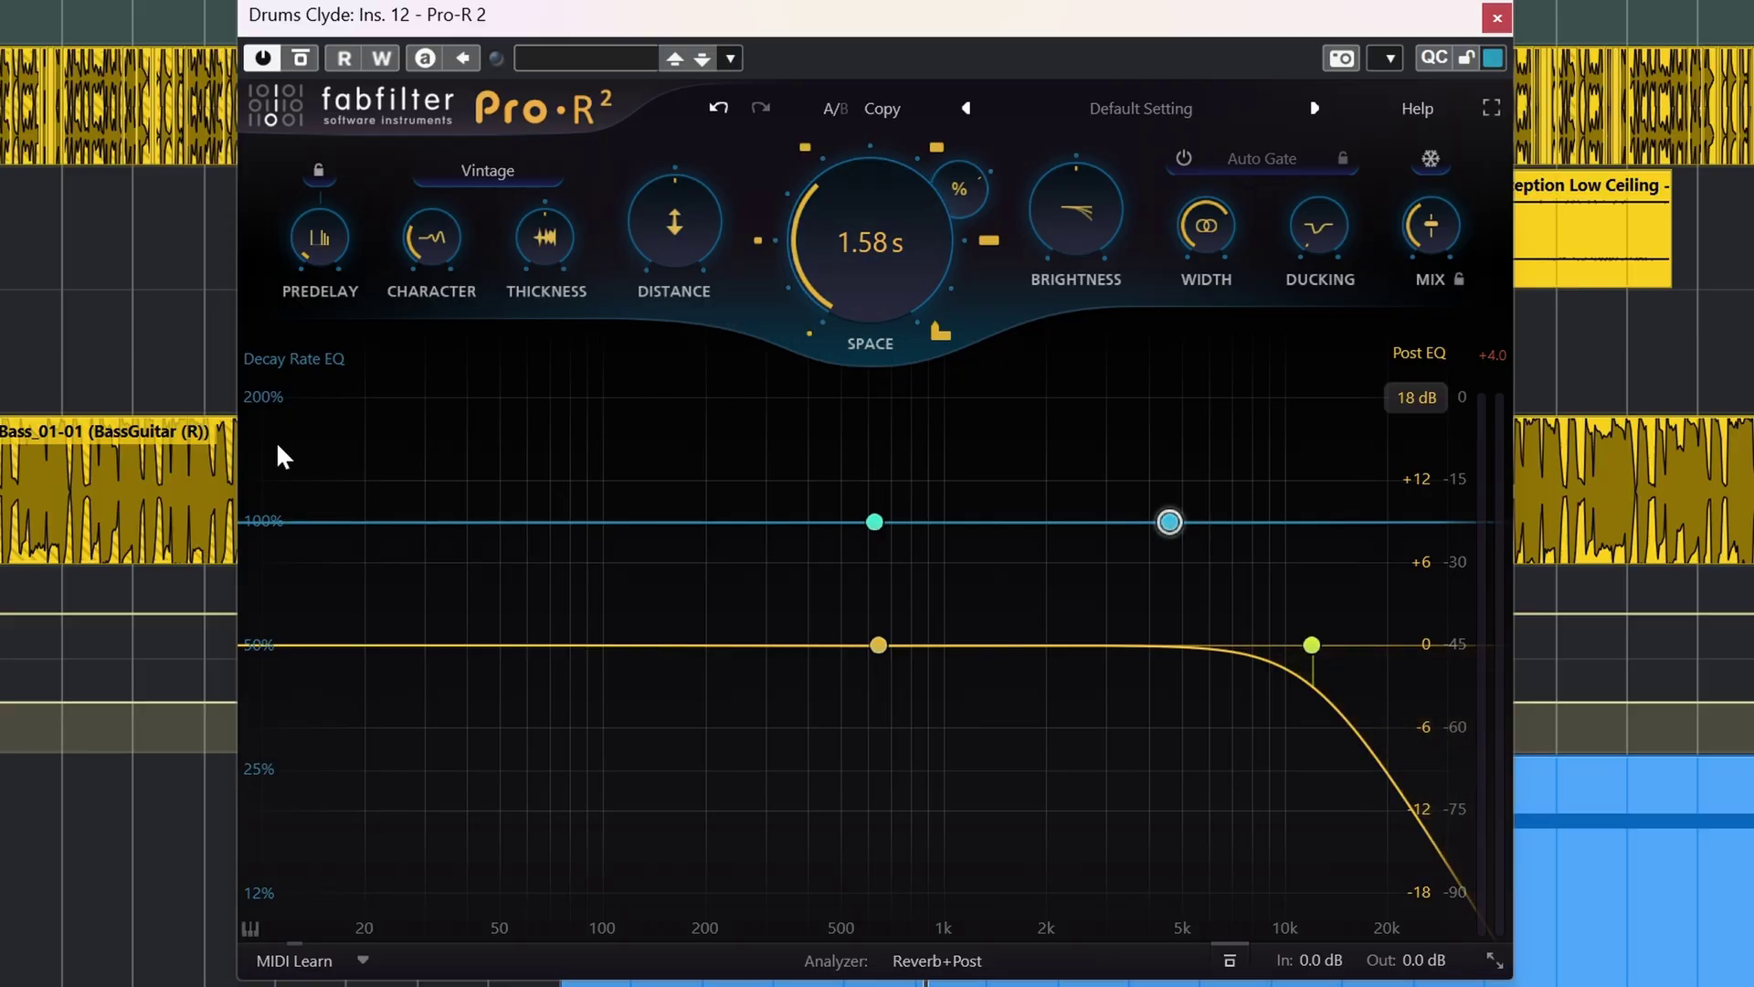
During playback, raise the upper Decay Rate EQ band to 190.3% at 3084.2 Hz and add a wide band at 105.70 Hz and 52.32%
key("space")
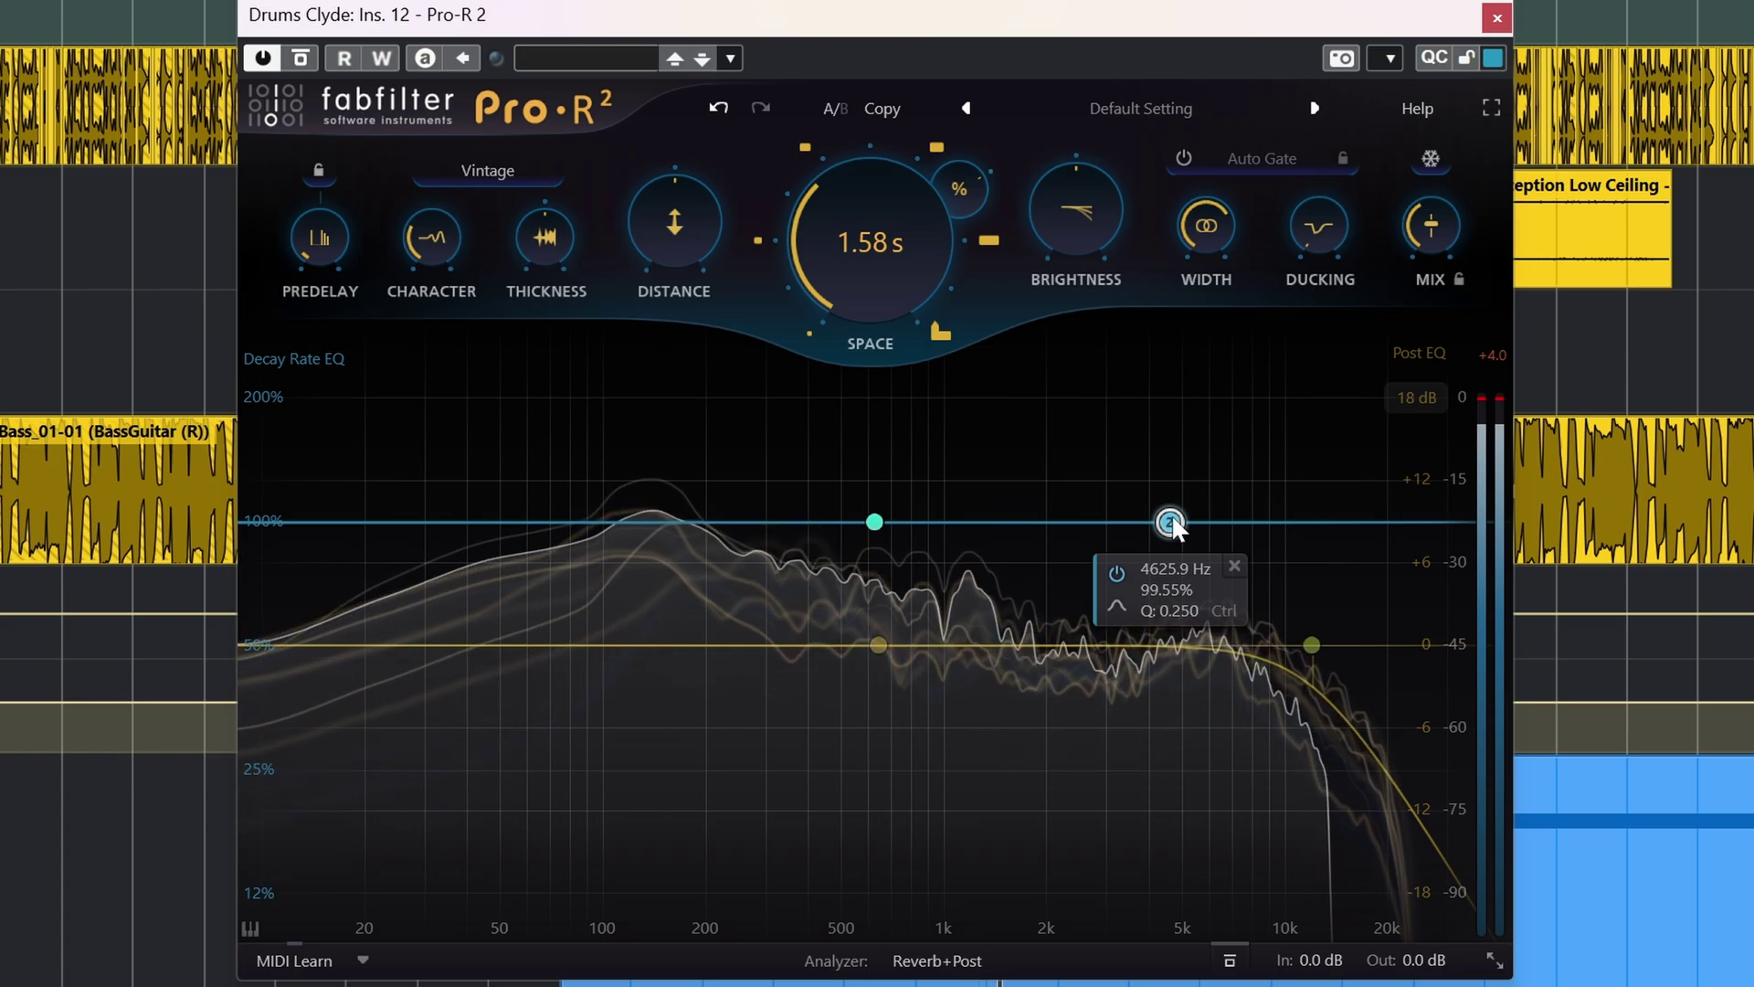
left_click_drag(1171, 523, 1109, 405)
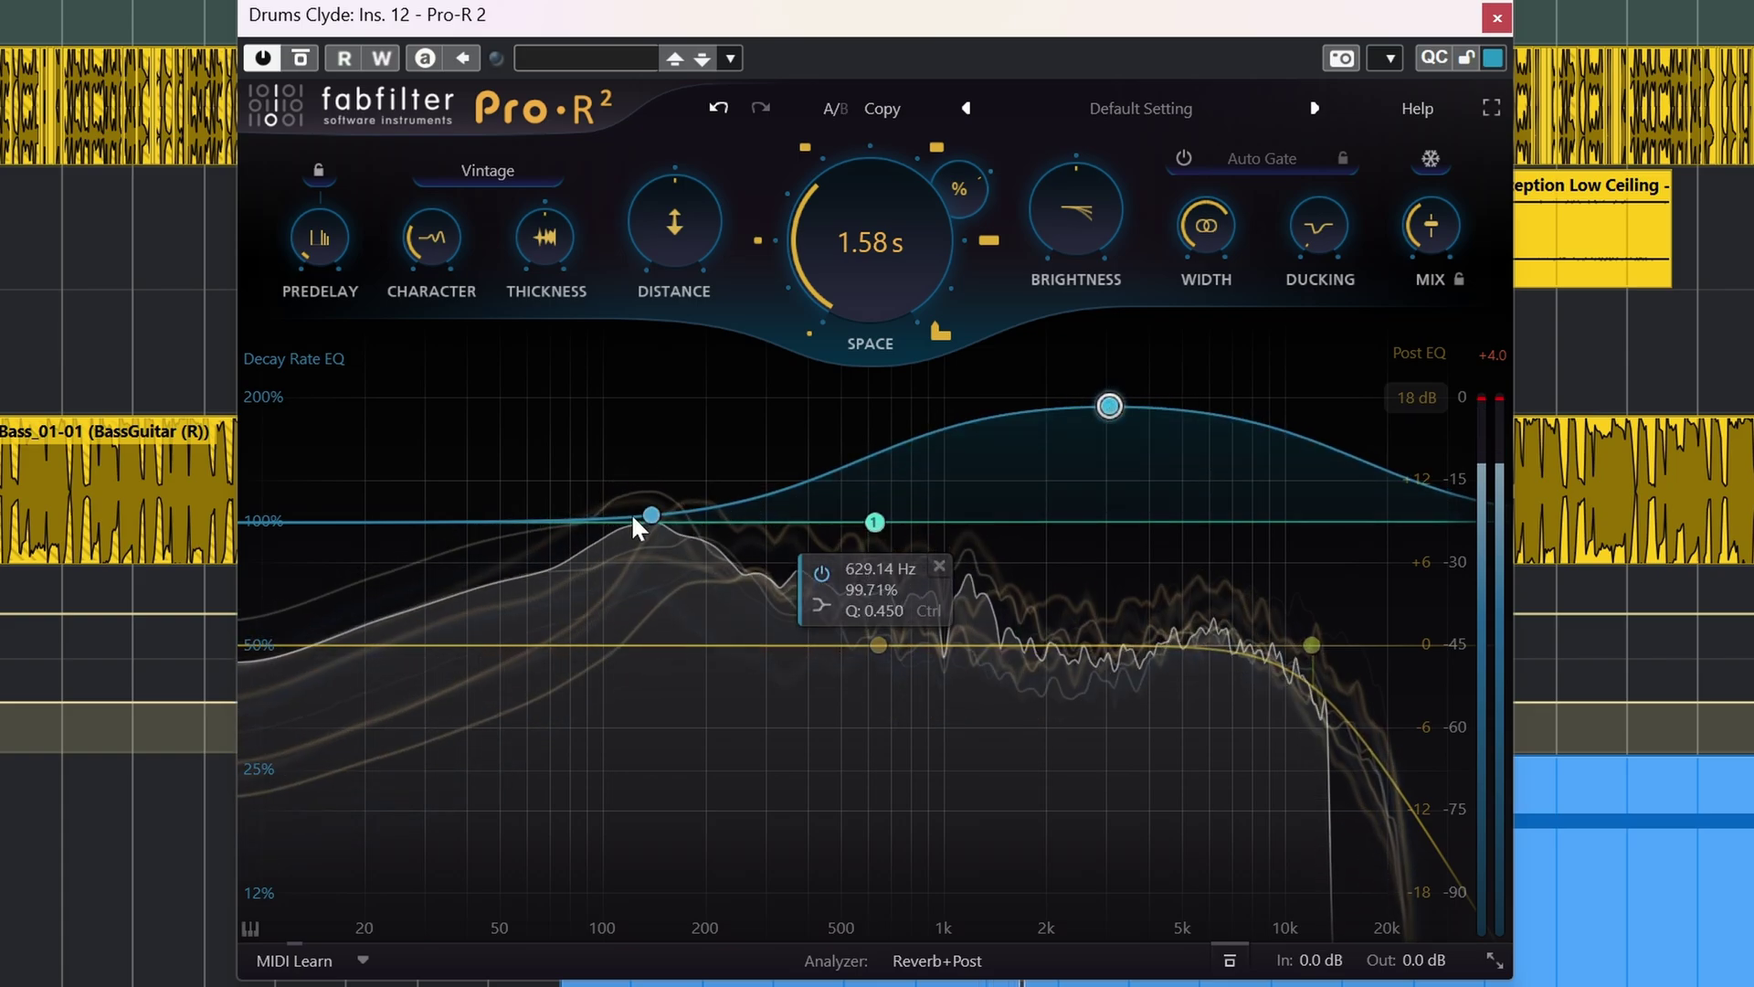
left_click_drag(634, 515, 610, 655)
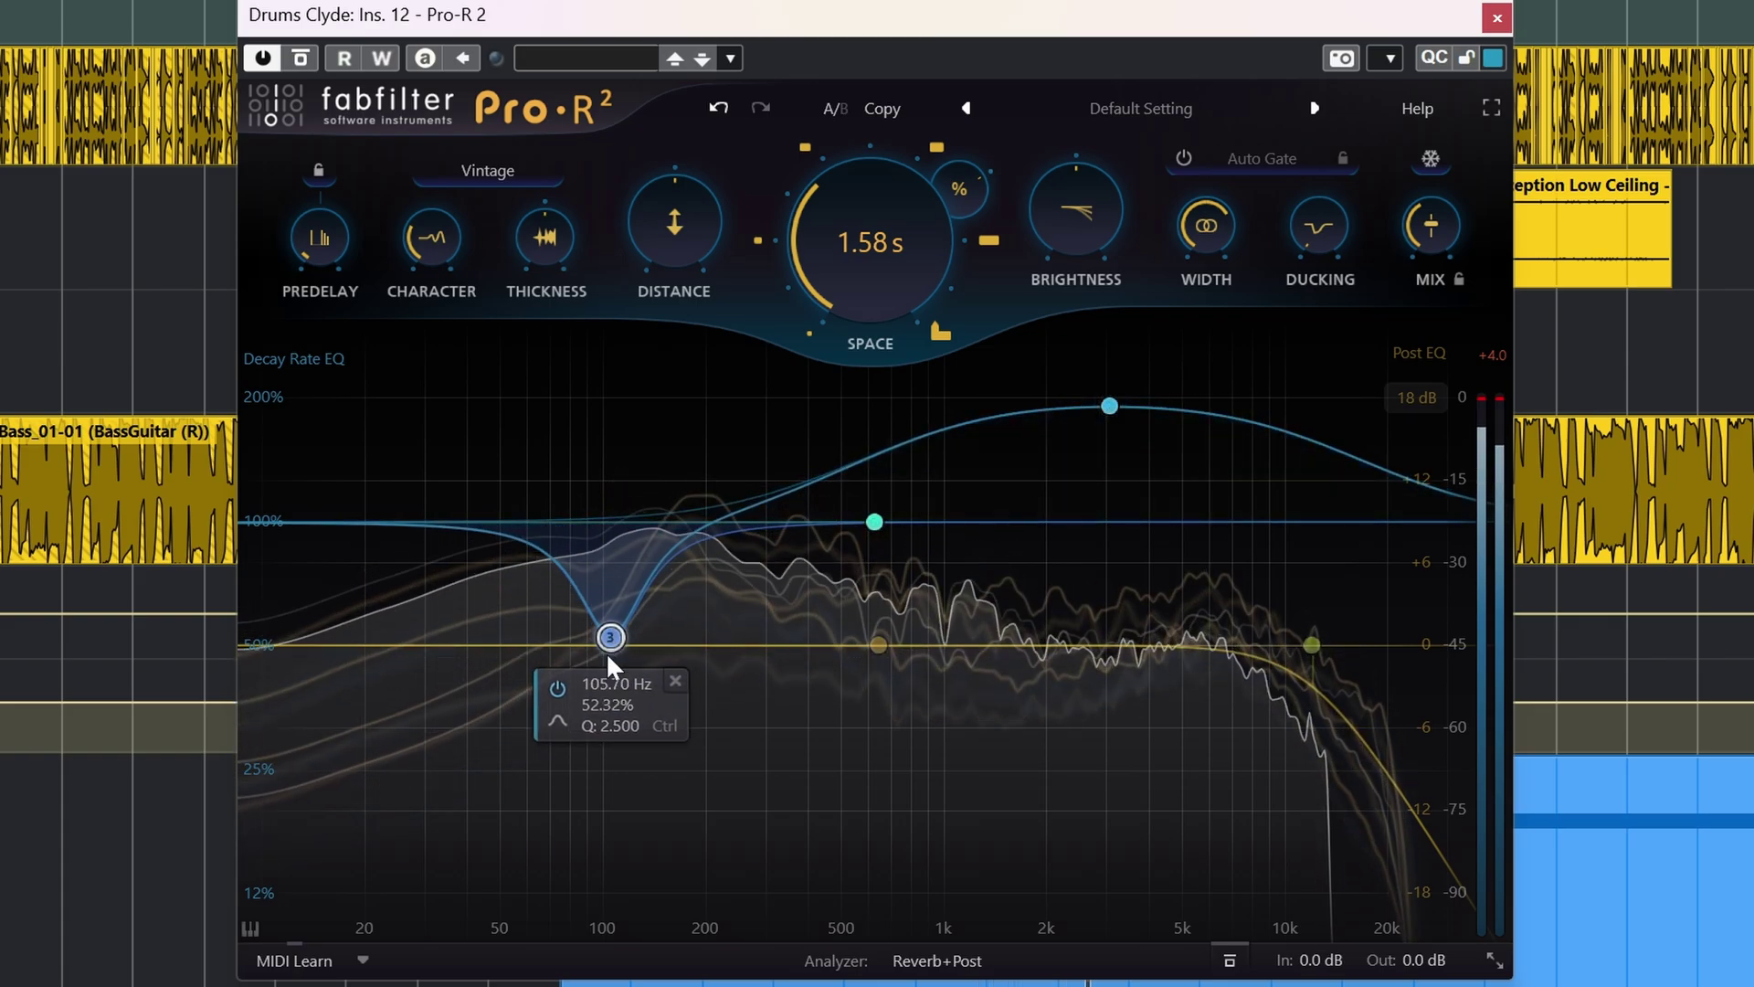
scroll(610, 637, "down", 10)
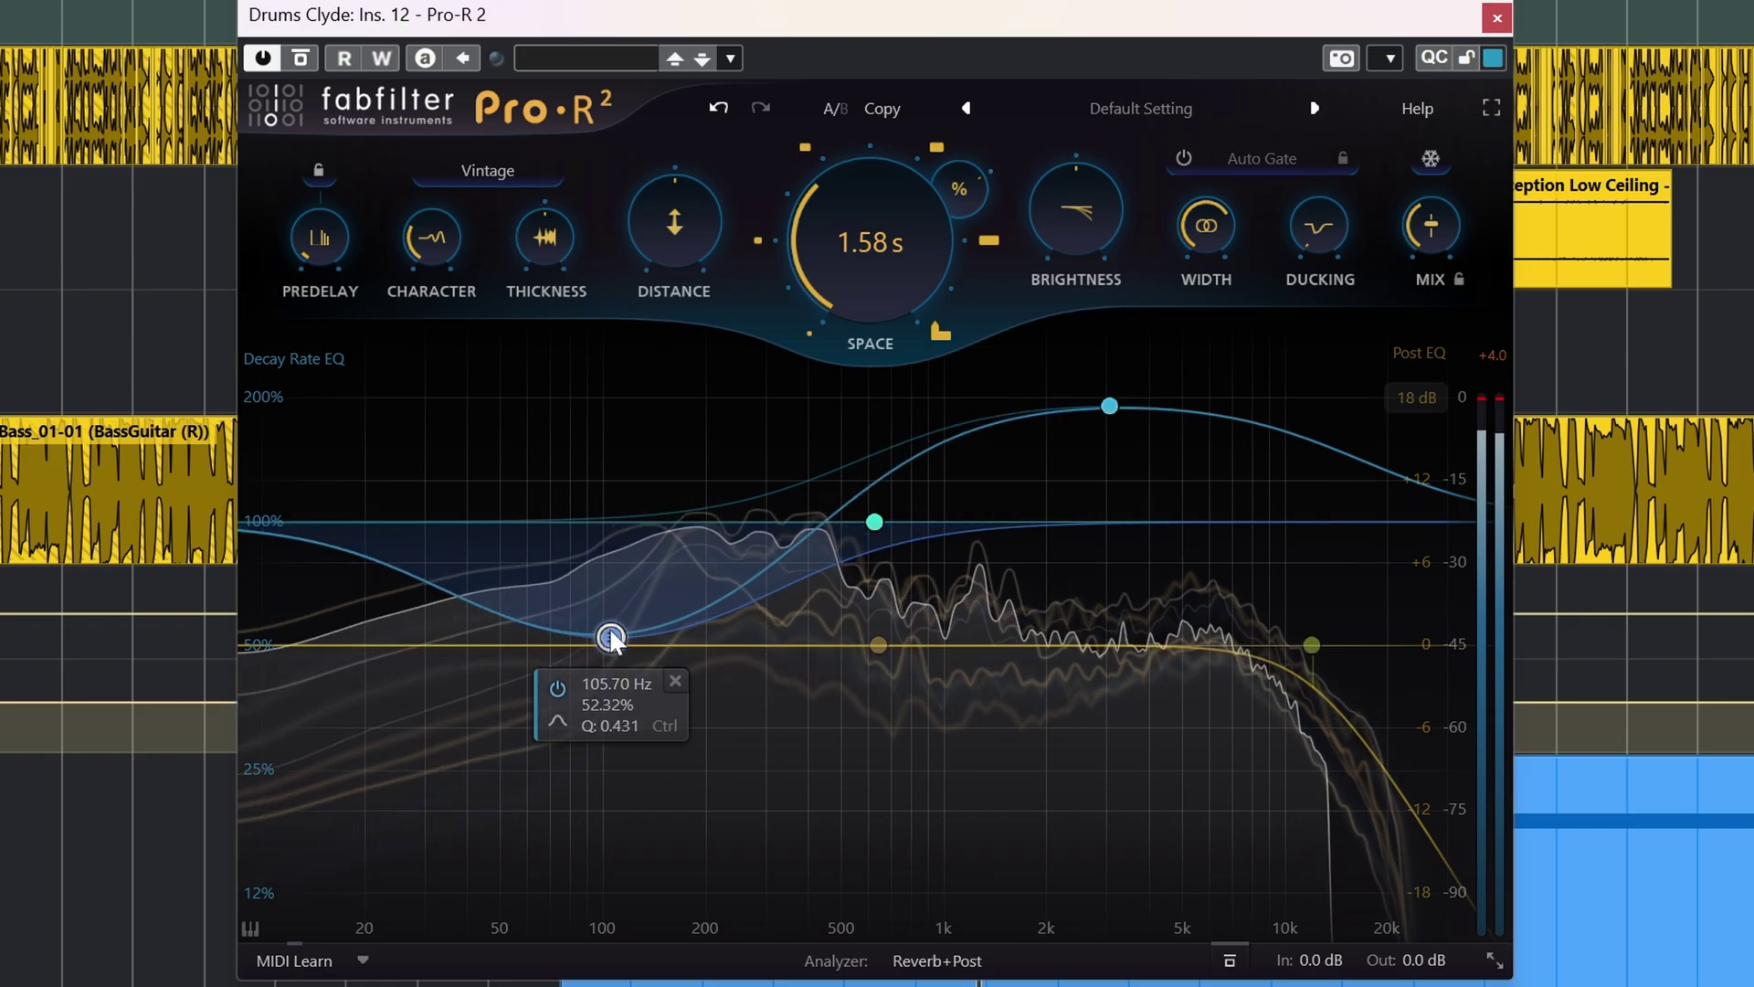
scroll(610, 637, "down", 2)
Turn the new decay band into a low shelf around 248 Hz, and raise the upper decay band to 200% at 4208.4 Hz
left_click_drag(610, 637, 737, 713)
left_click(504, 739)
left_click(518, 800)
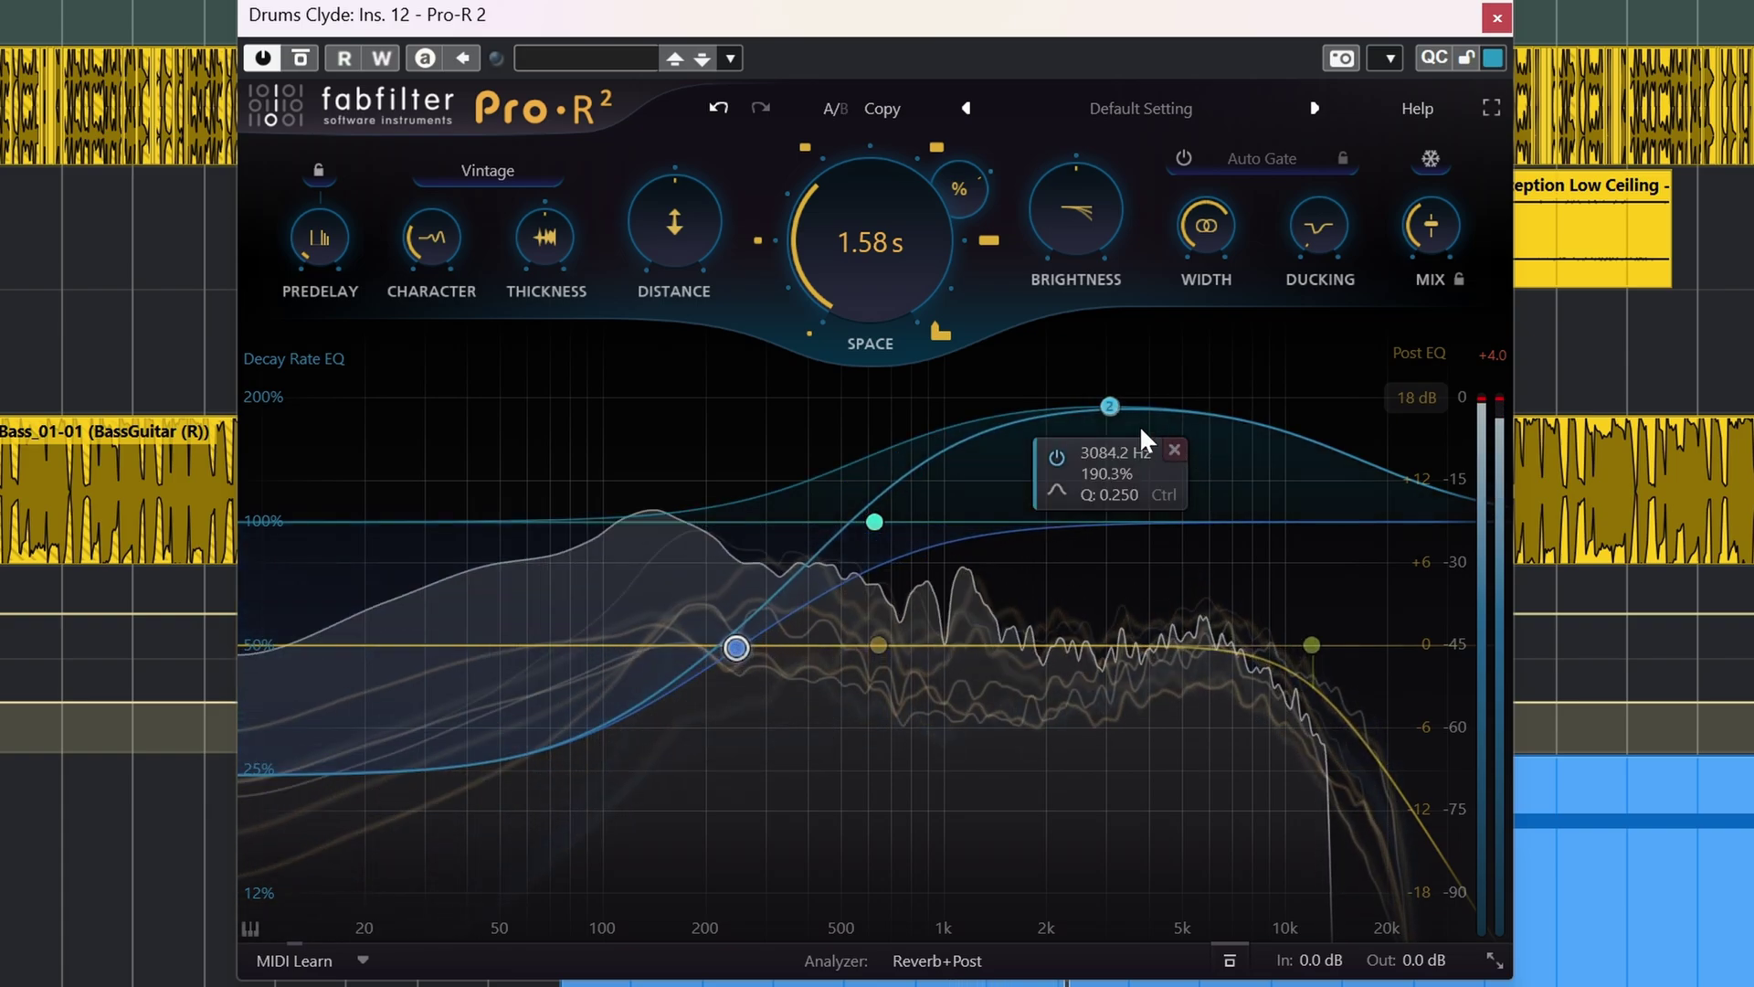
left_click_drag(1111, 407, 1157, 395)
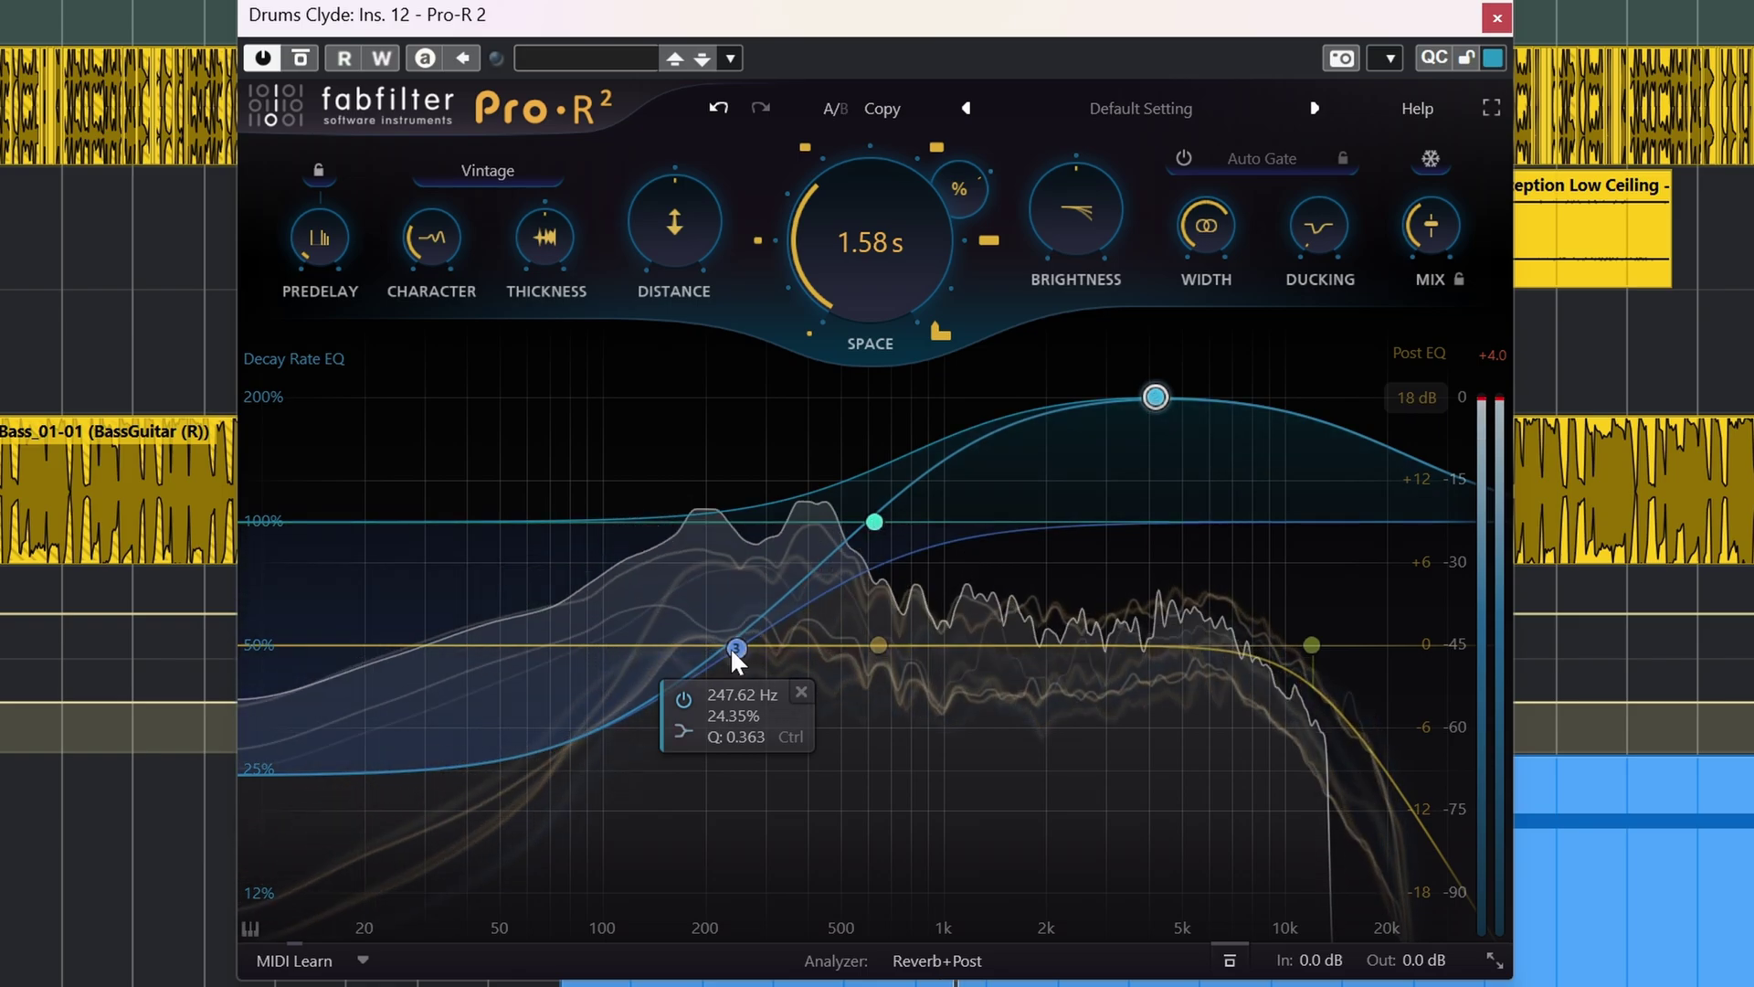
left_click_drag(730, 647, 736, 611)
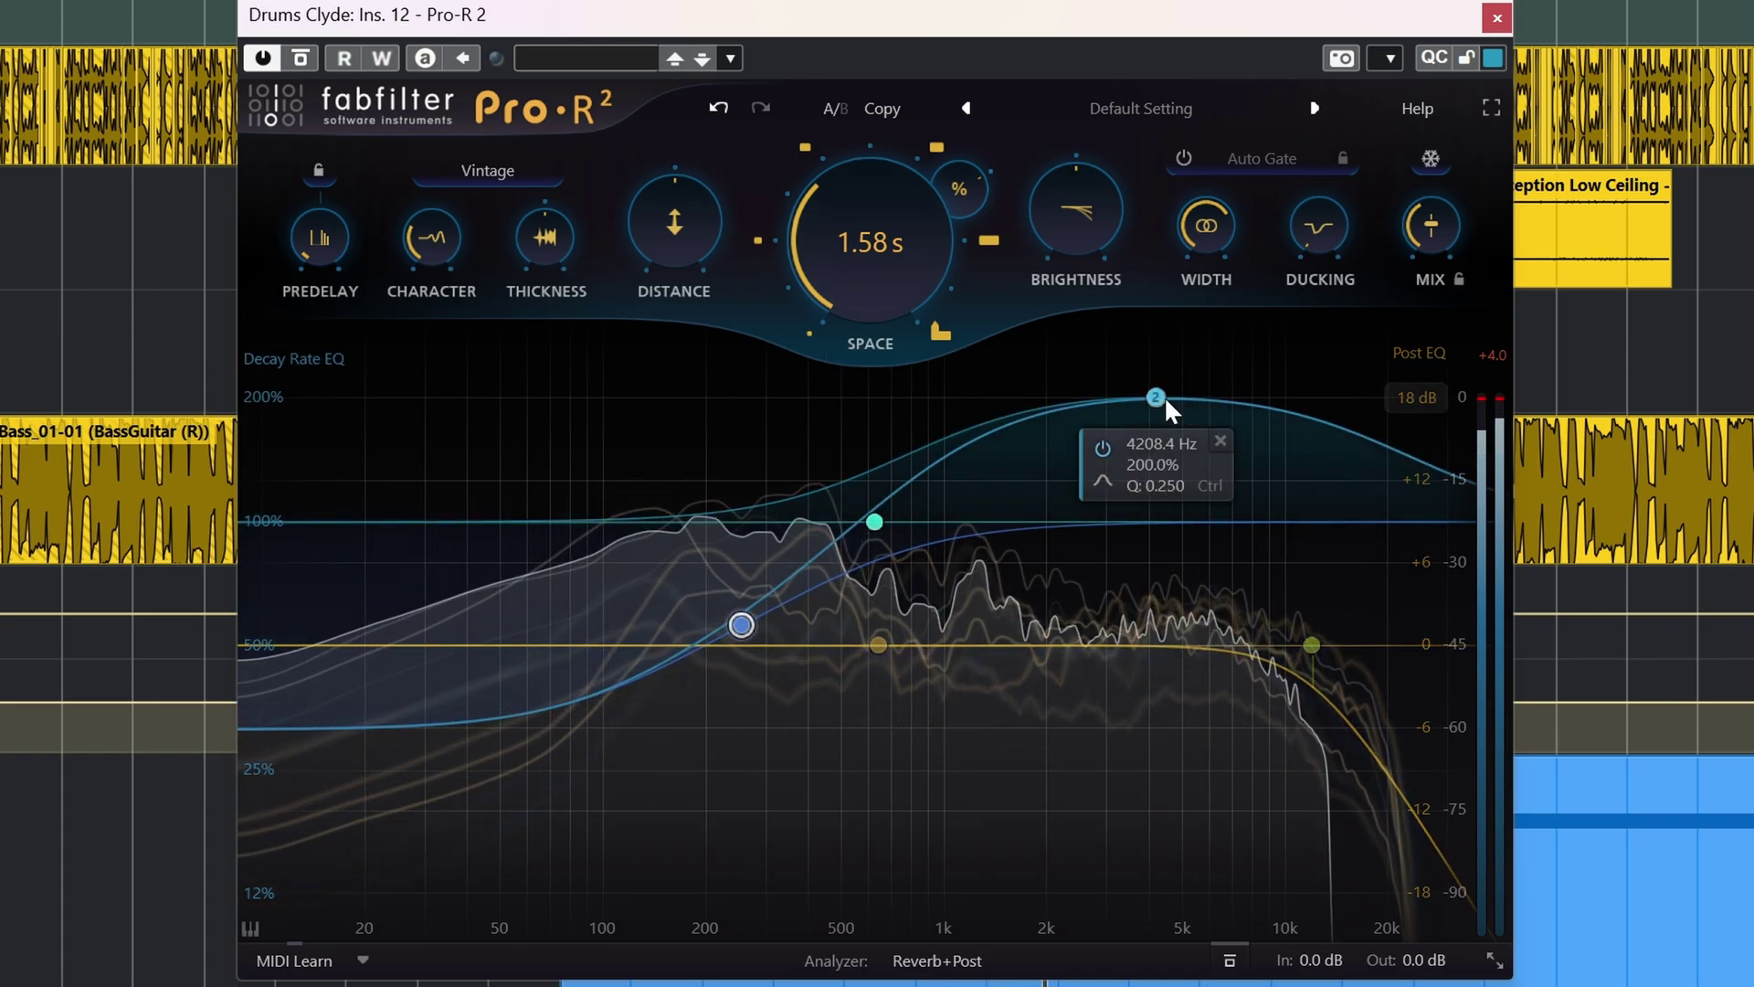
Reverse the decay curve, cutting the upper band to 13.55% at 5703.7 Hz and raising the low shelf to 126.4% at 366.41 Hz
left_click_drag(1166, 401, 1170, 701)
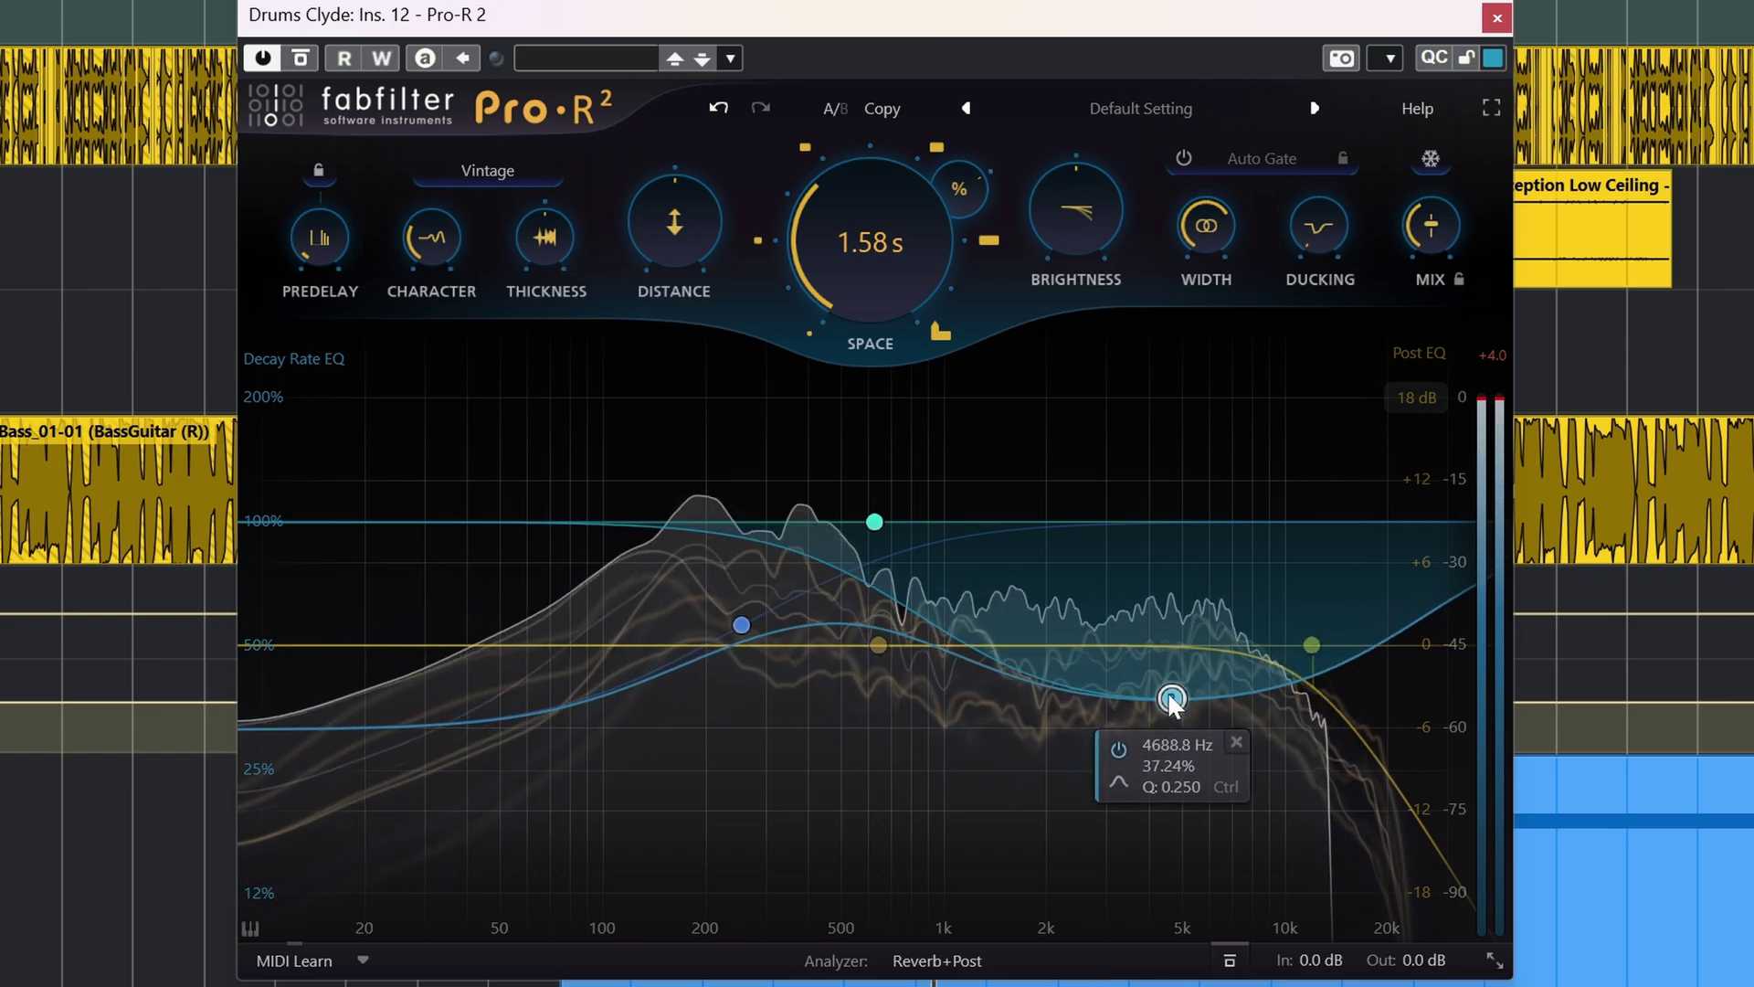
left_click_drag(740, 626, 721, 540)
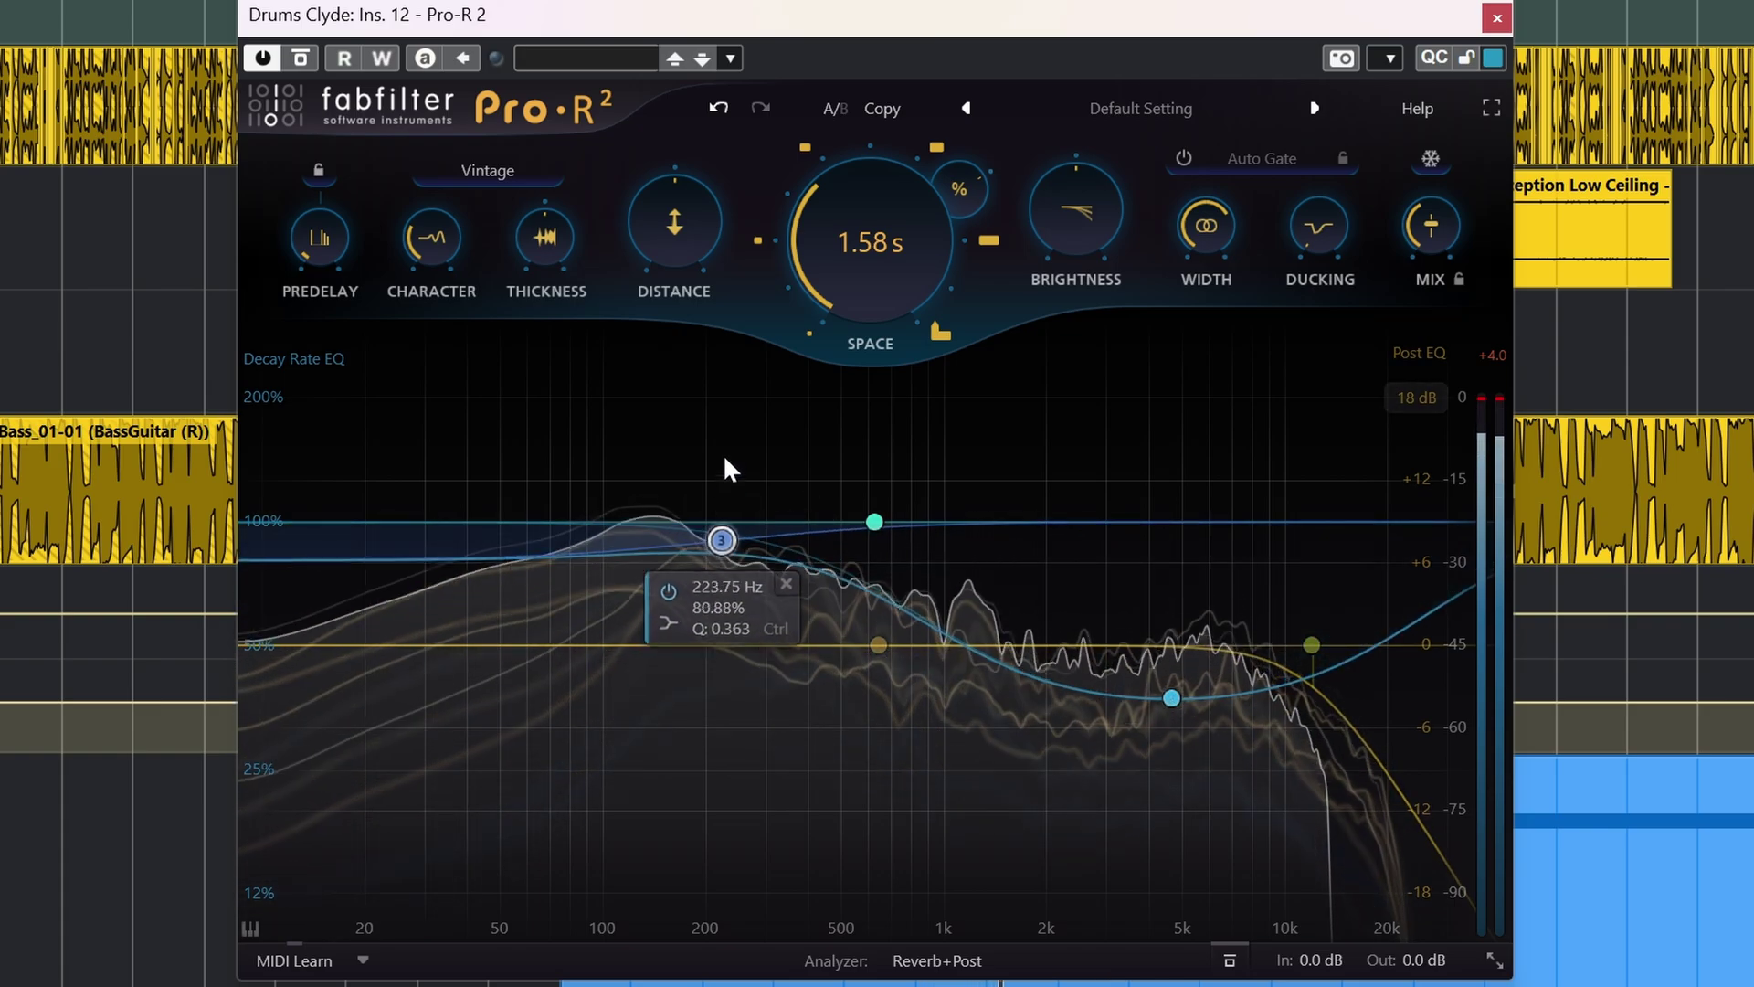
left_click_drag(725, 459, 754, 364)
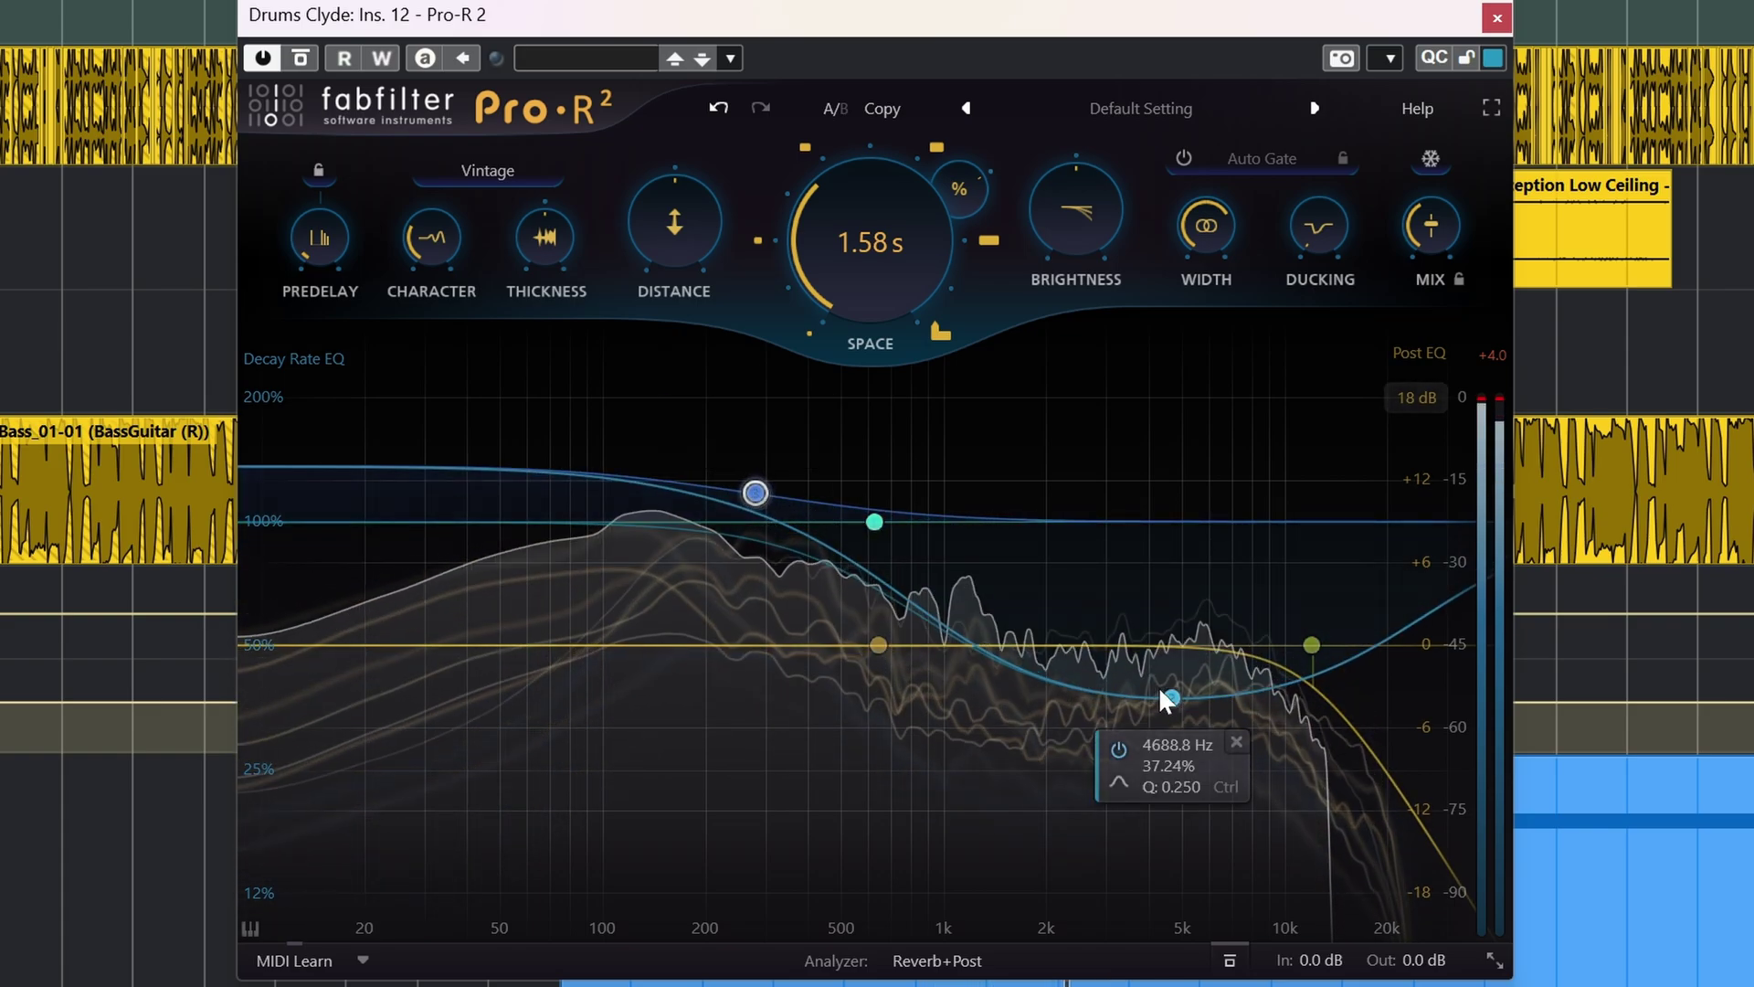
mouse_move(1161, 691)
left_mouse_down()
mouse_move(1211, 813)
mouse_move(1202, 876)
left_mouse_up()
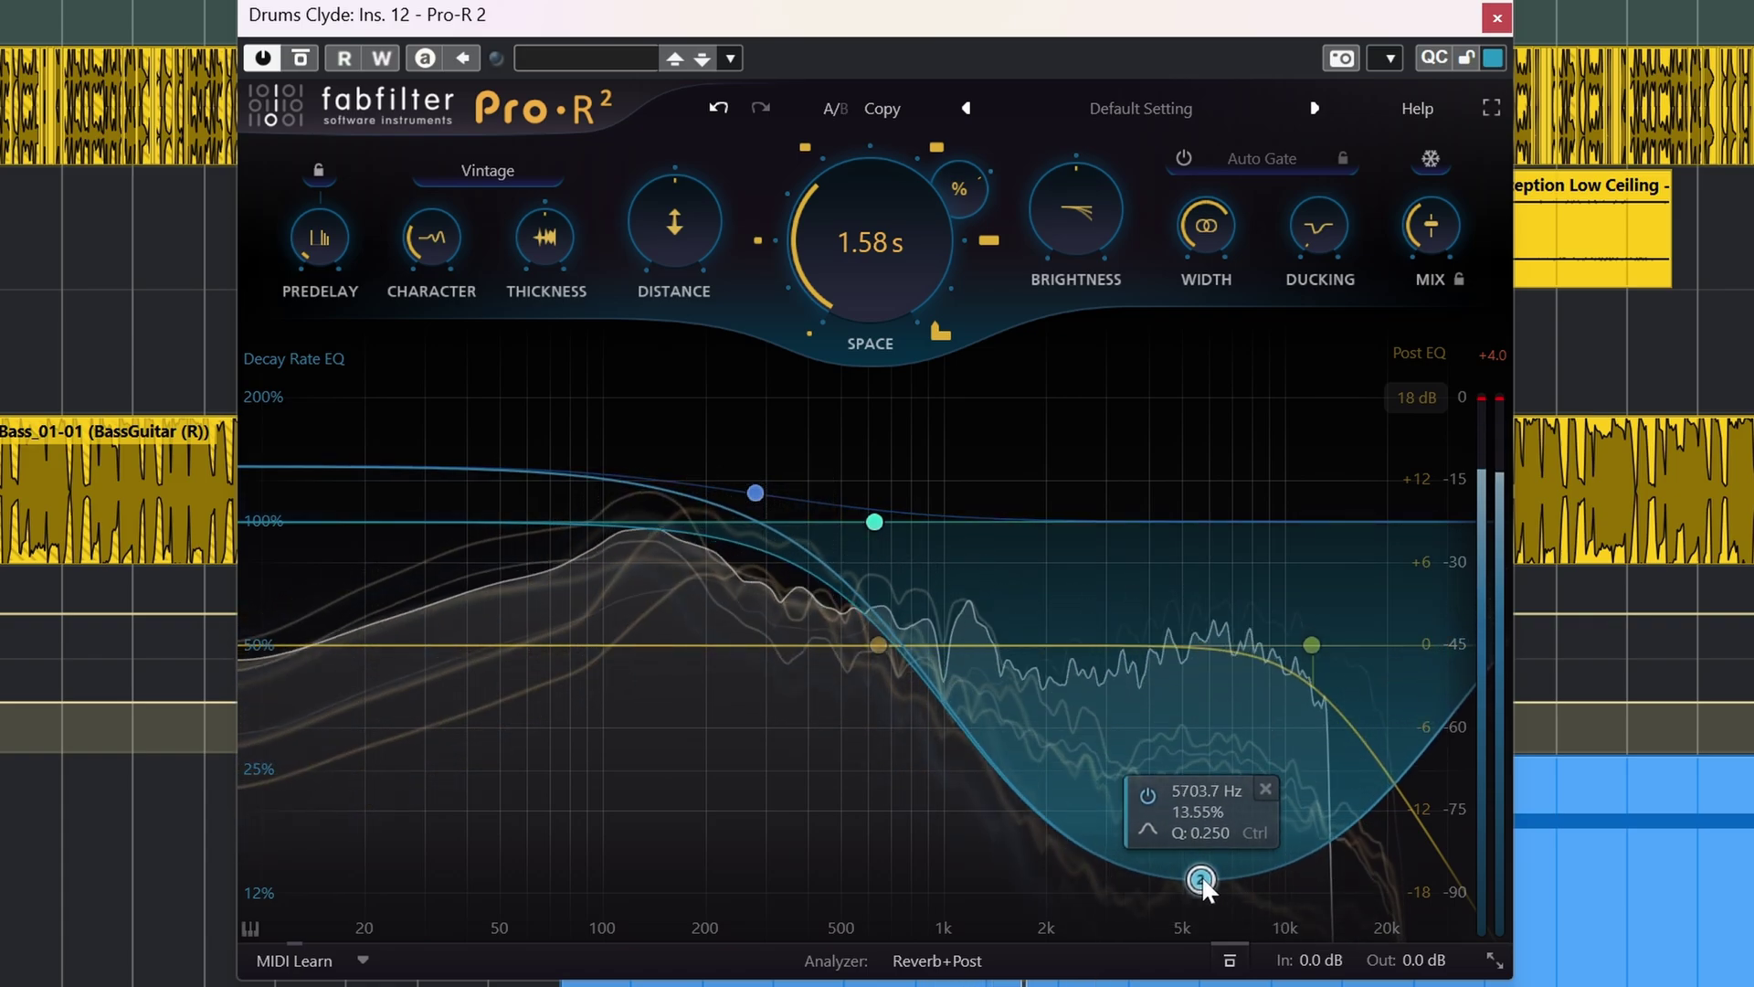
left_click_drag(759, 495, 797, 517)
Reduce the Space time to about 1.08 s, nudge the low decay shelf slightly higher, and toggle the plug-in bypass
left_click_drag(858, 273, 840, 357)
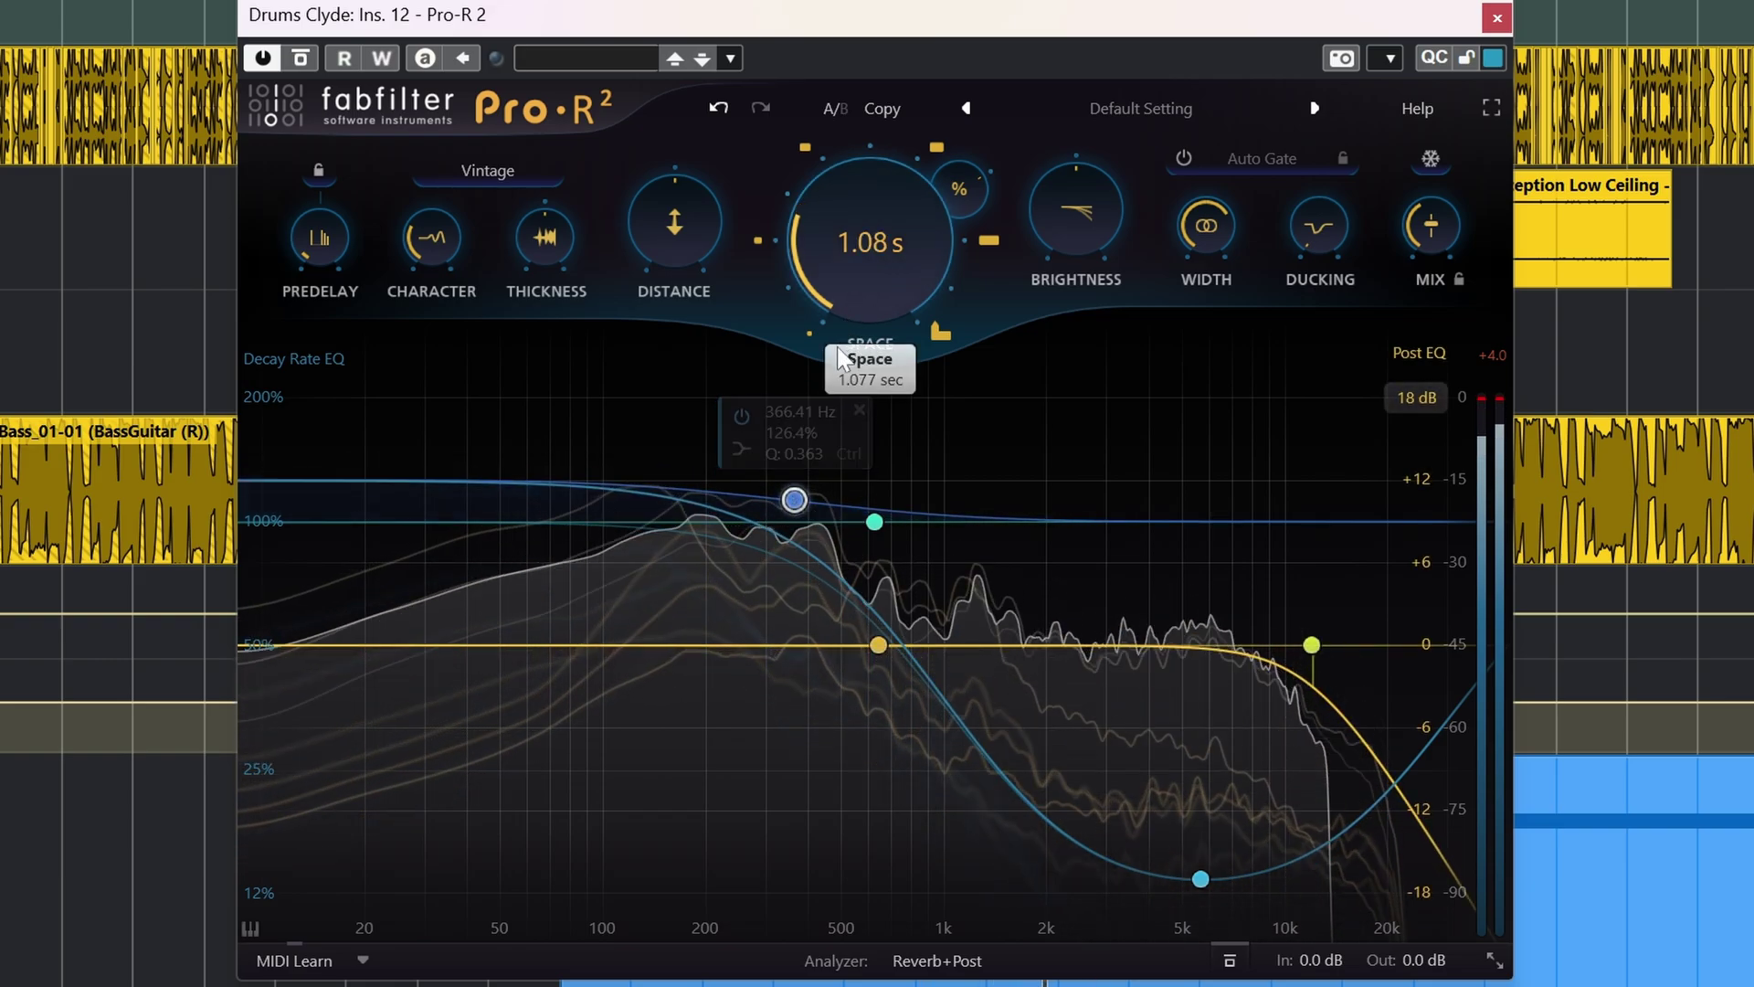
left_click_drag(795, 499, 805, 494)
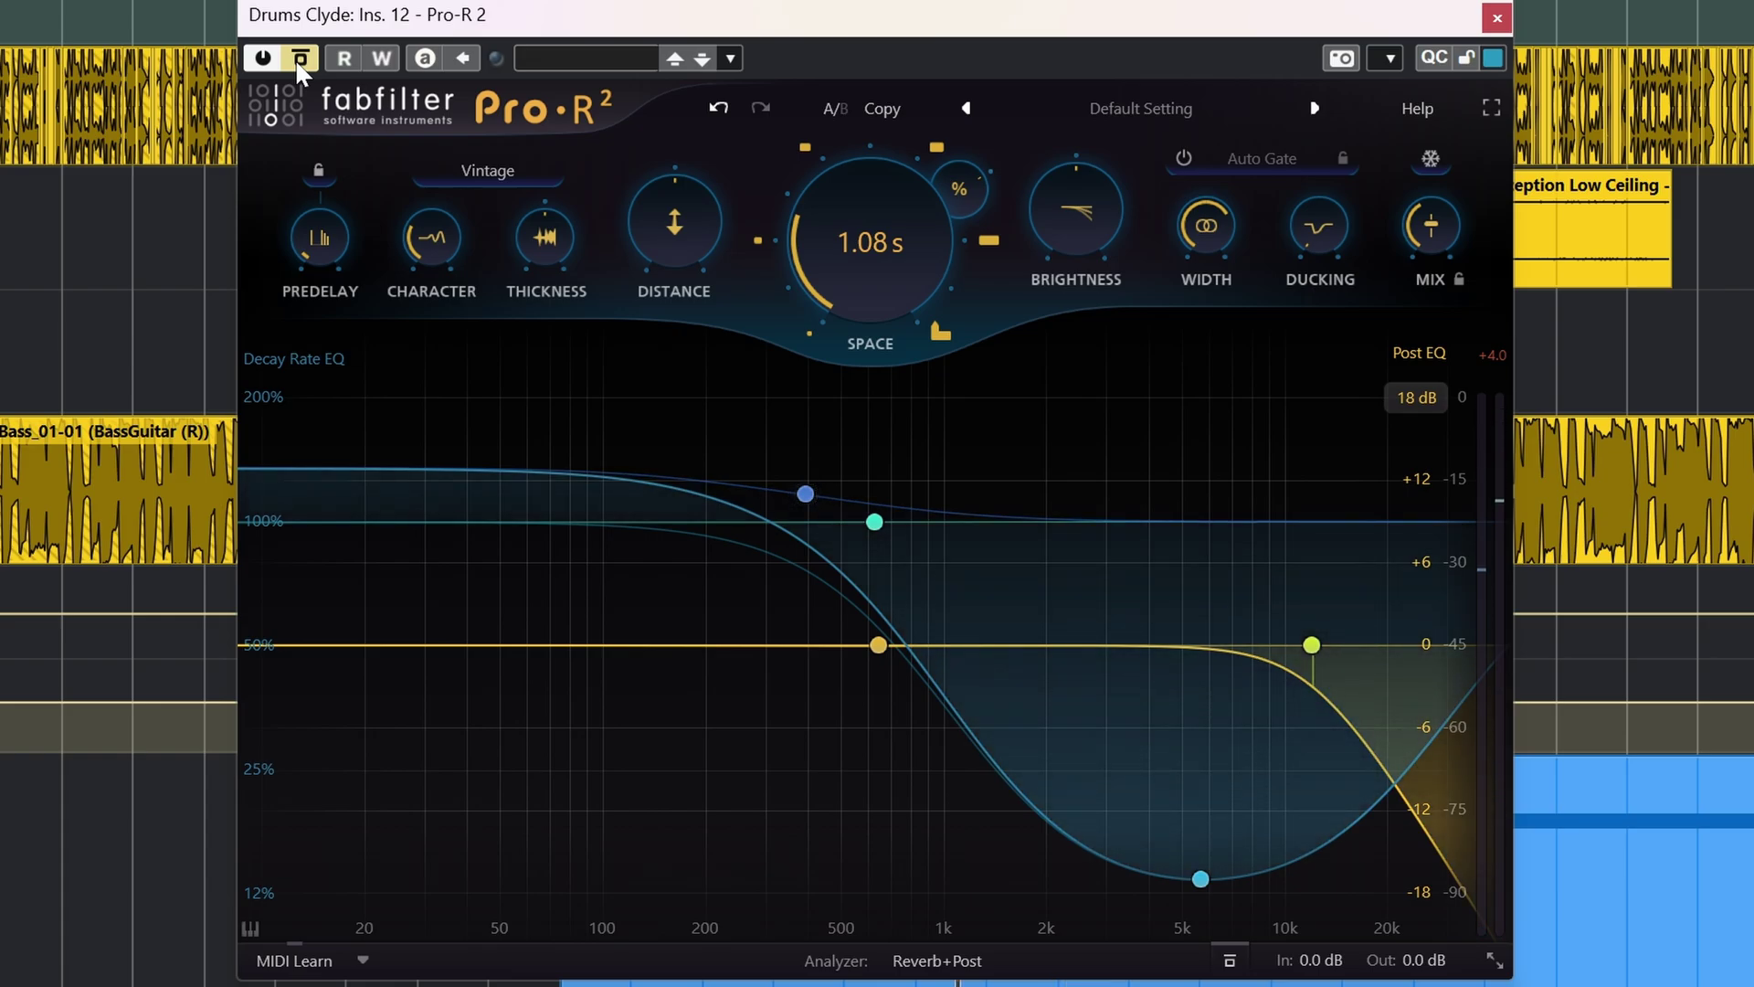
left_click(299, 60)
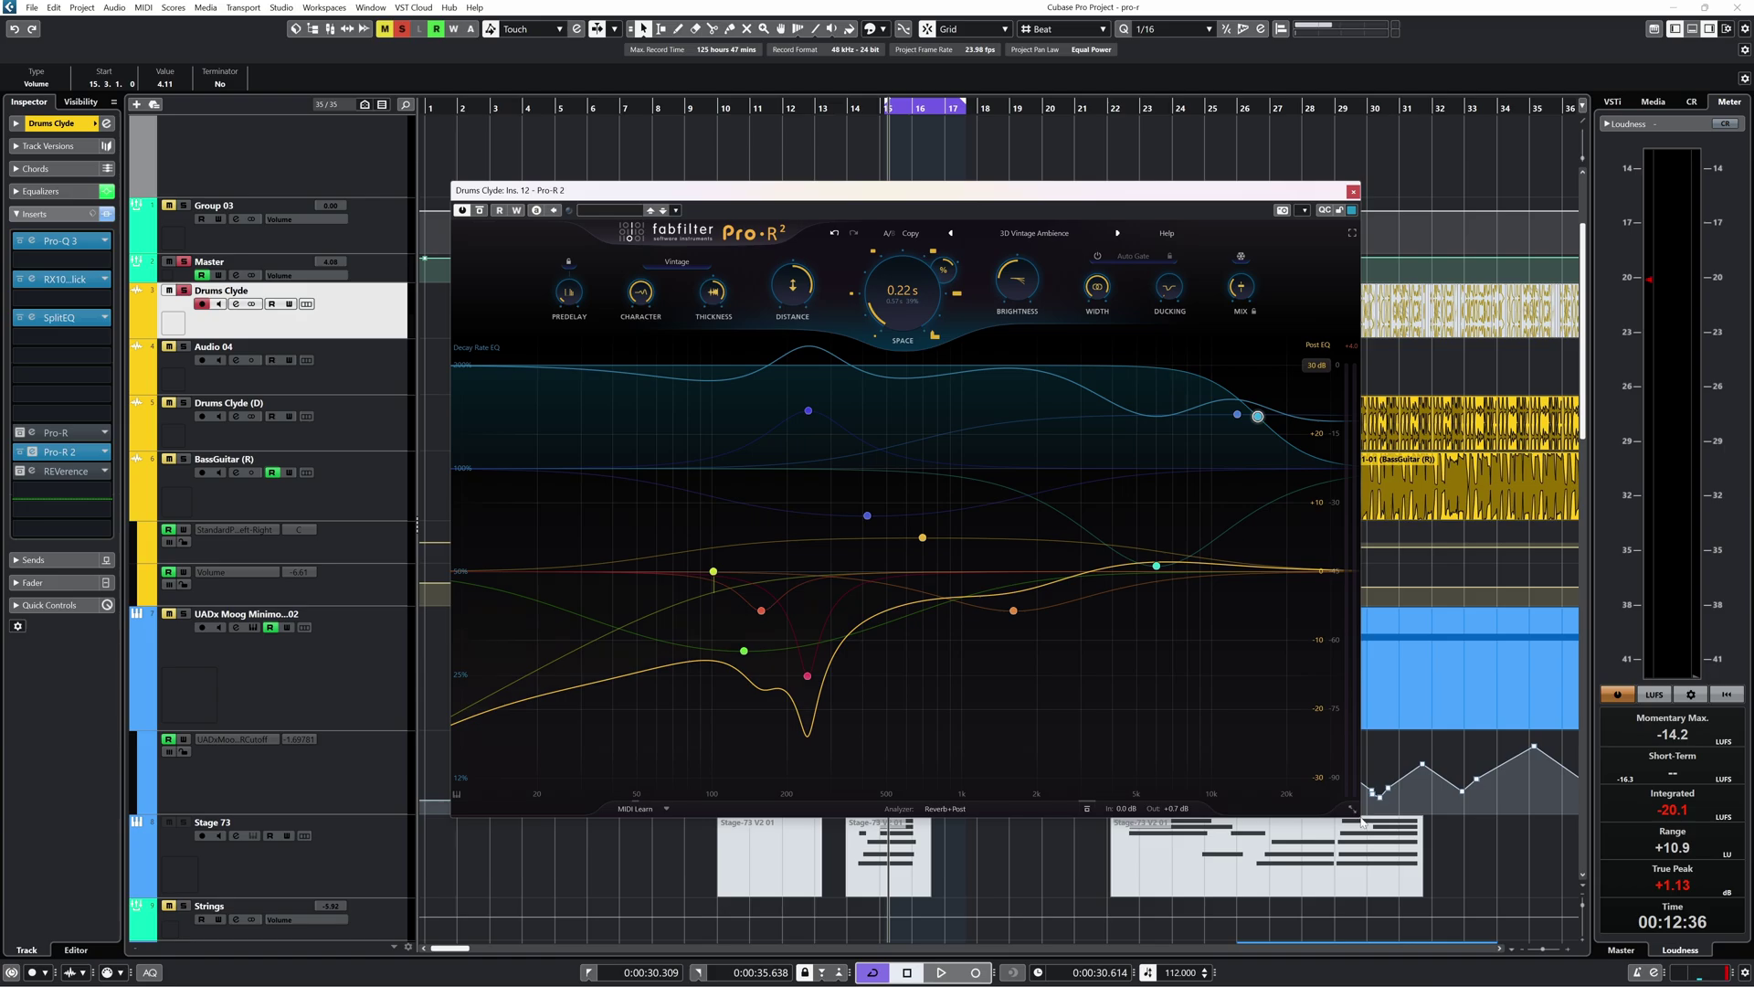
Enlarge and reposition the Pro-R 2 window, and try Ducking amounts of +6.27 dB and +3.57 dB
left_click_drag(1359, 816, 1523, 891)
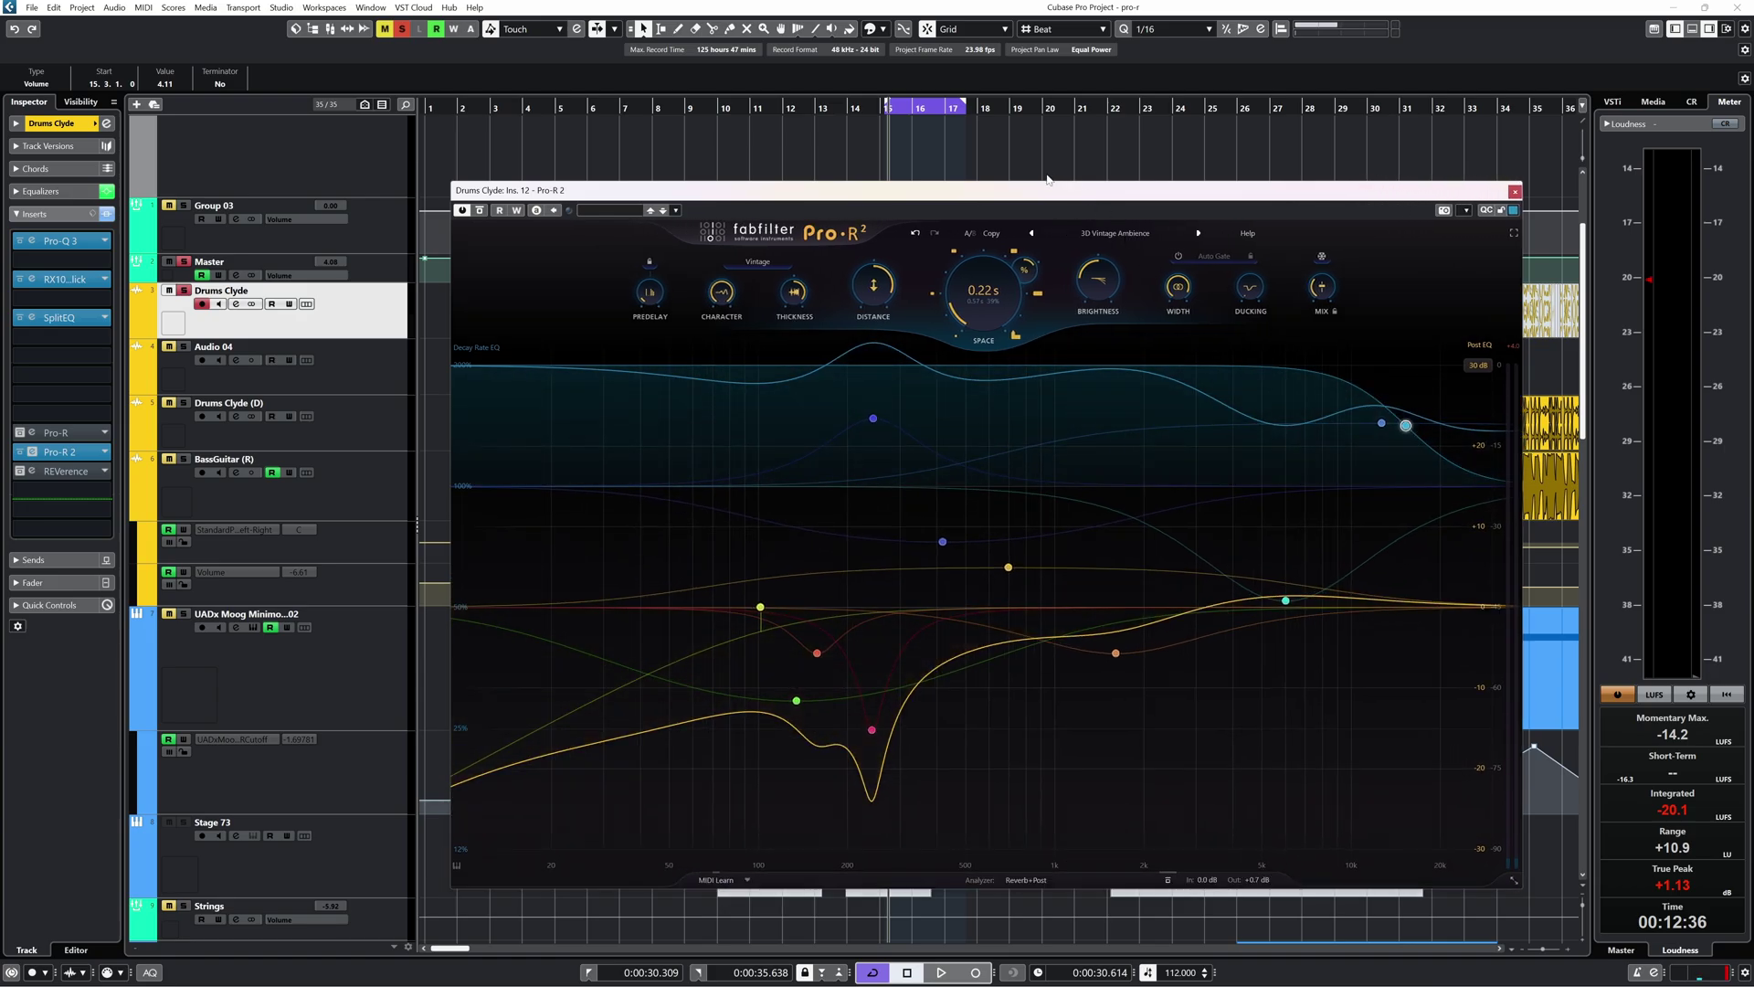
left_click_drag(1040, 196, 890, 185)
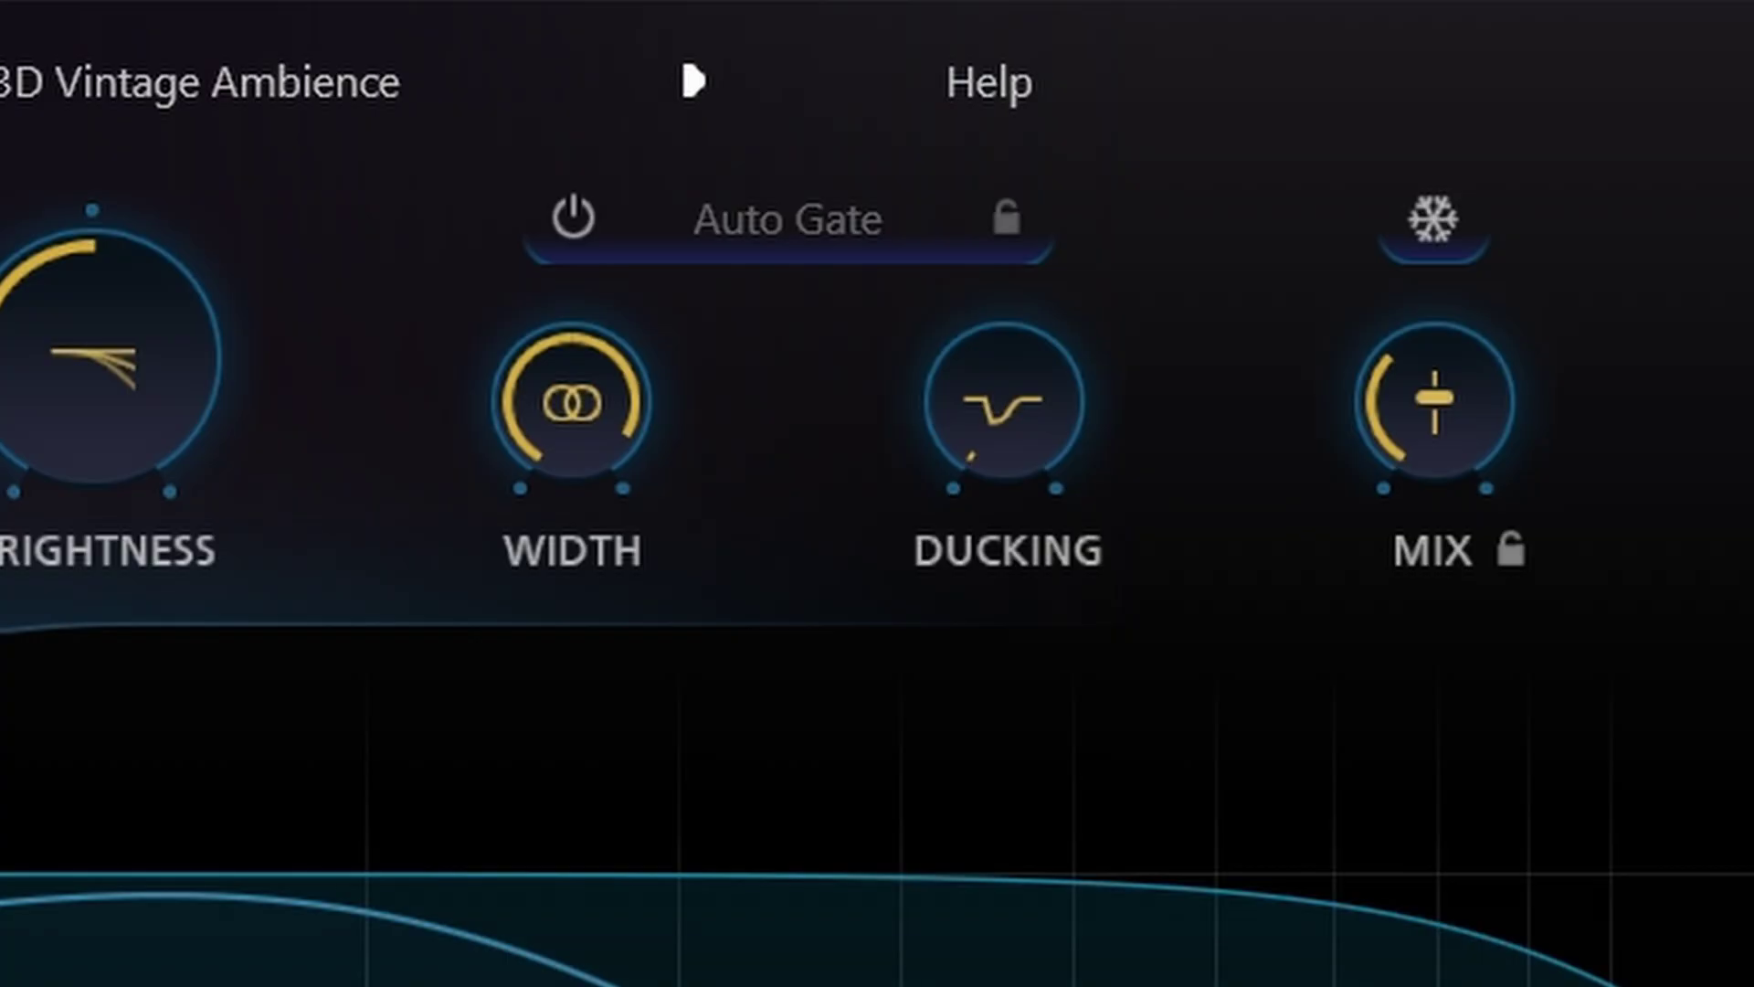
left_click_drag(1005, 401, 1024, 710)
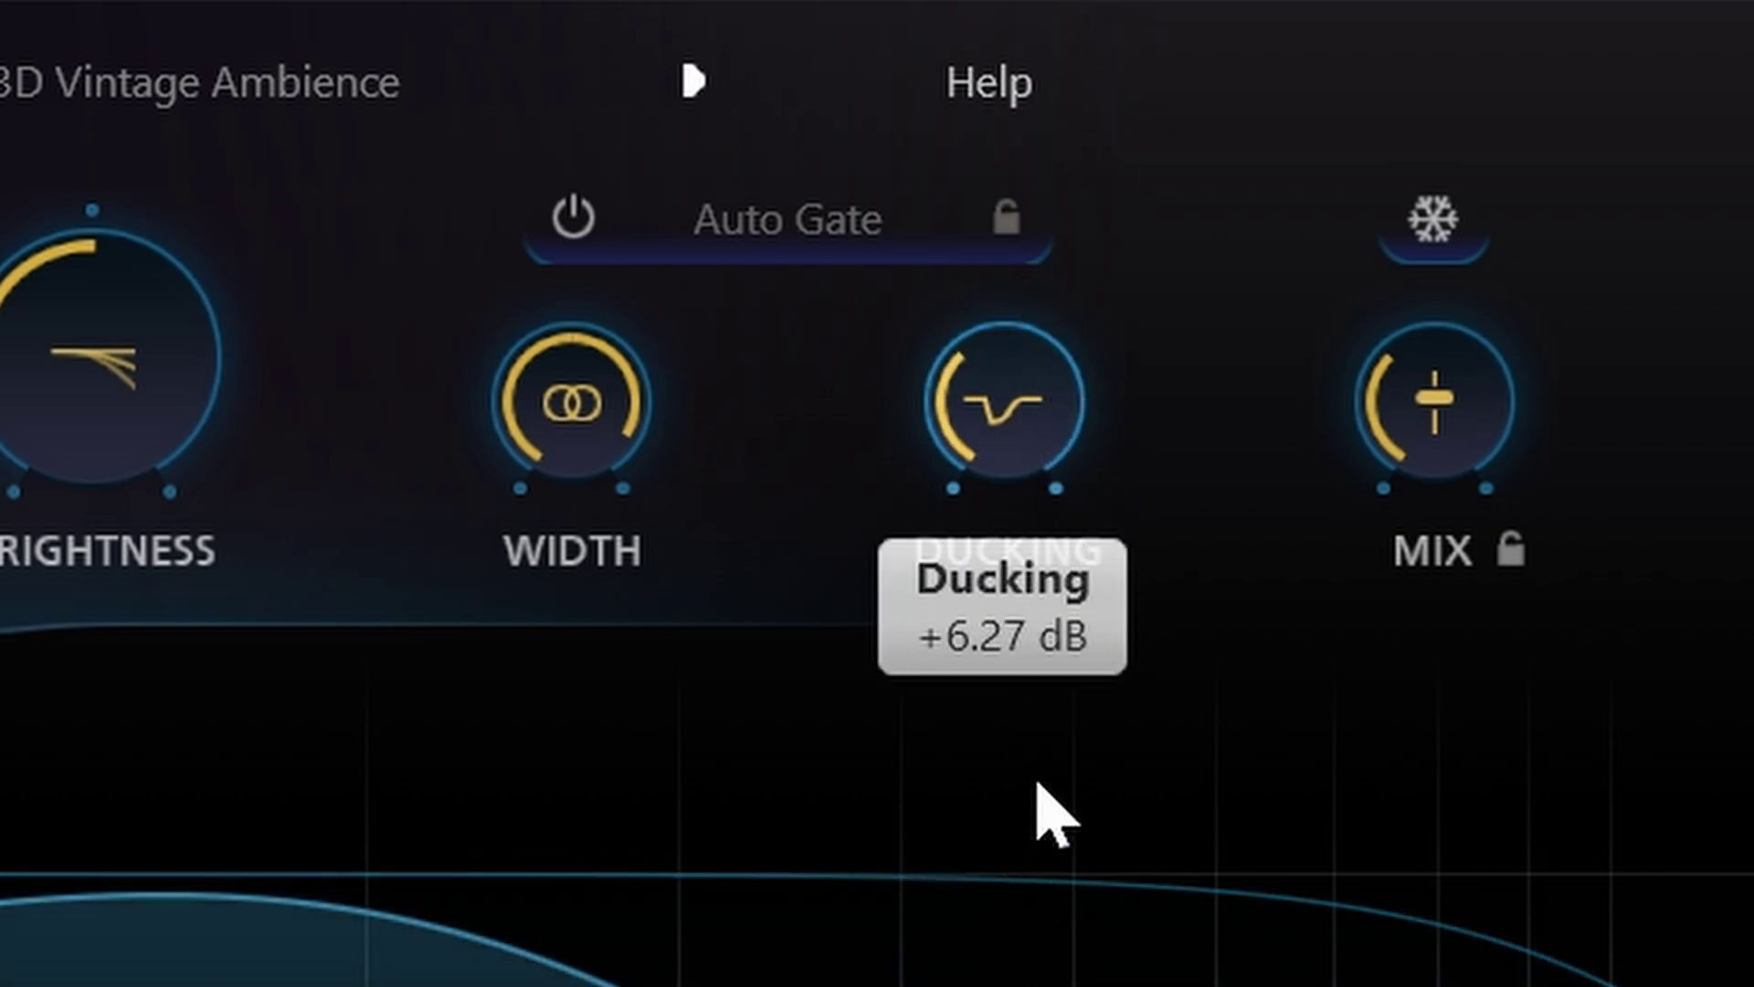
left_click_drag(1049, 813, 1140, 747)
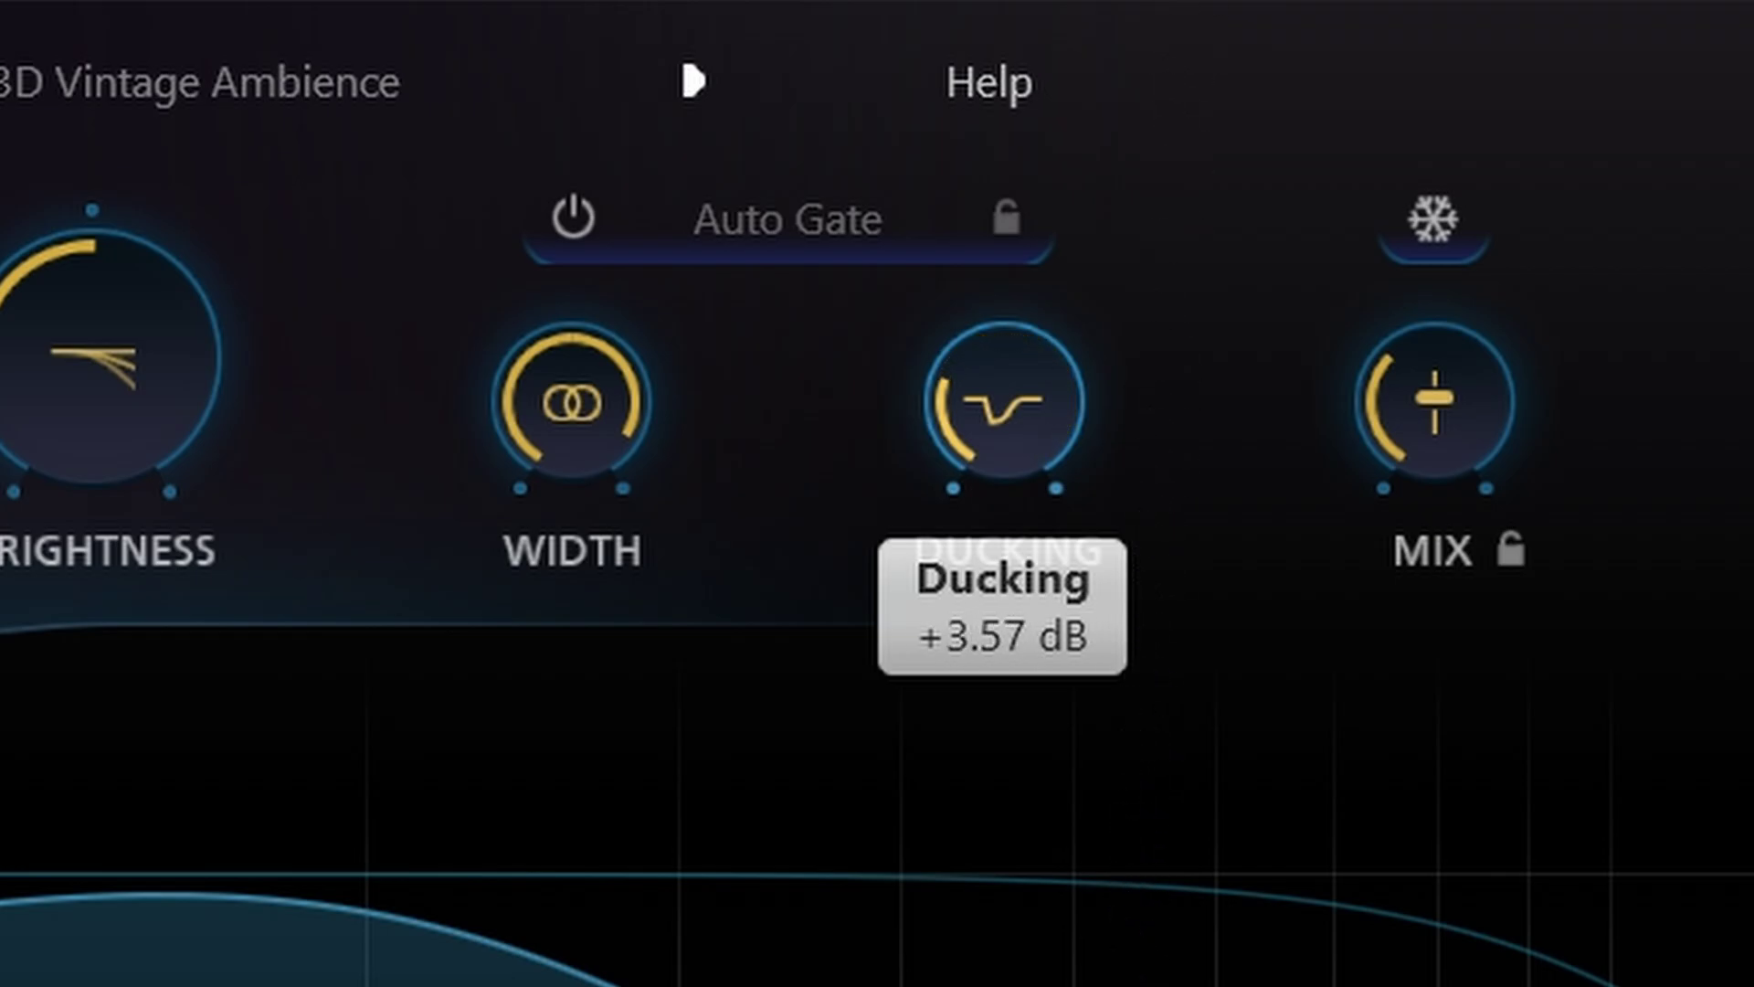
left_click_drag(1142, 914, 1215, 982)
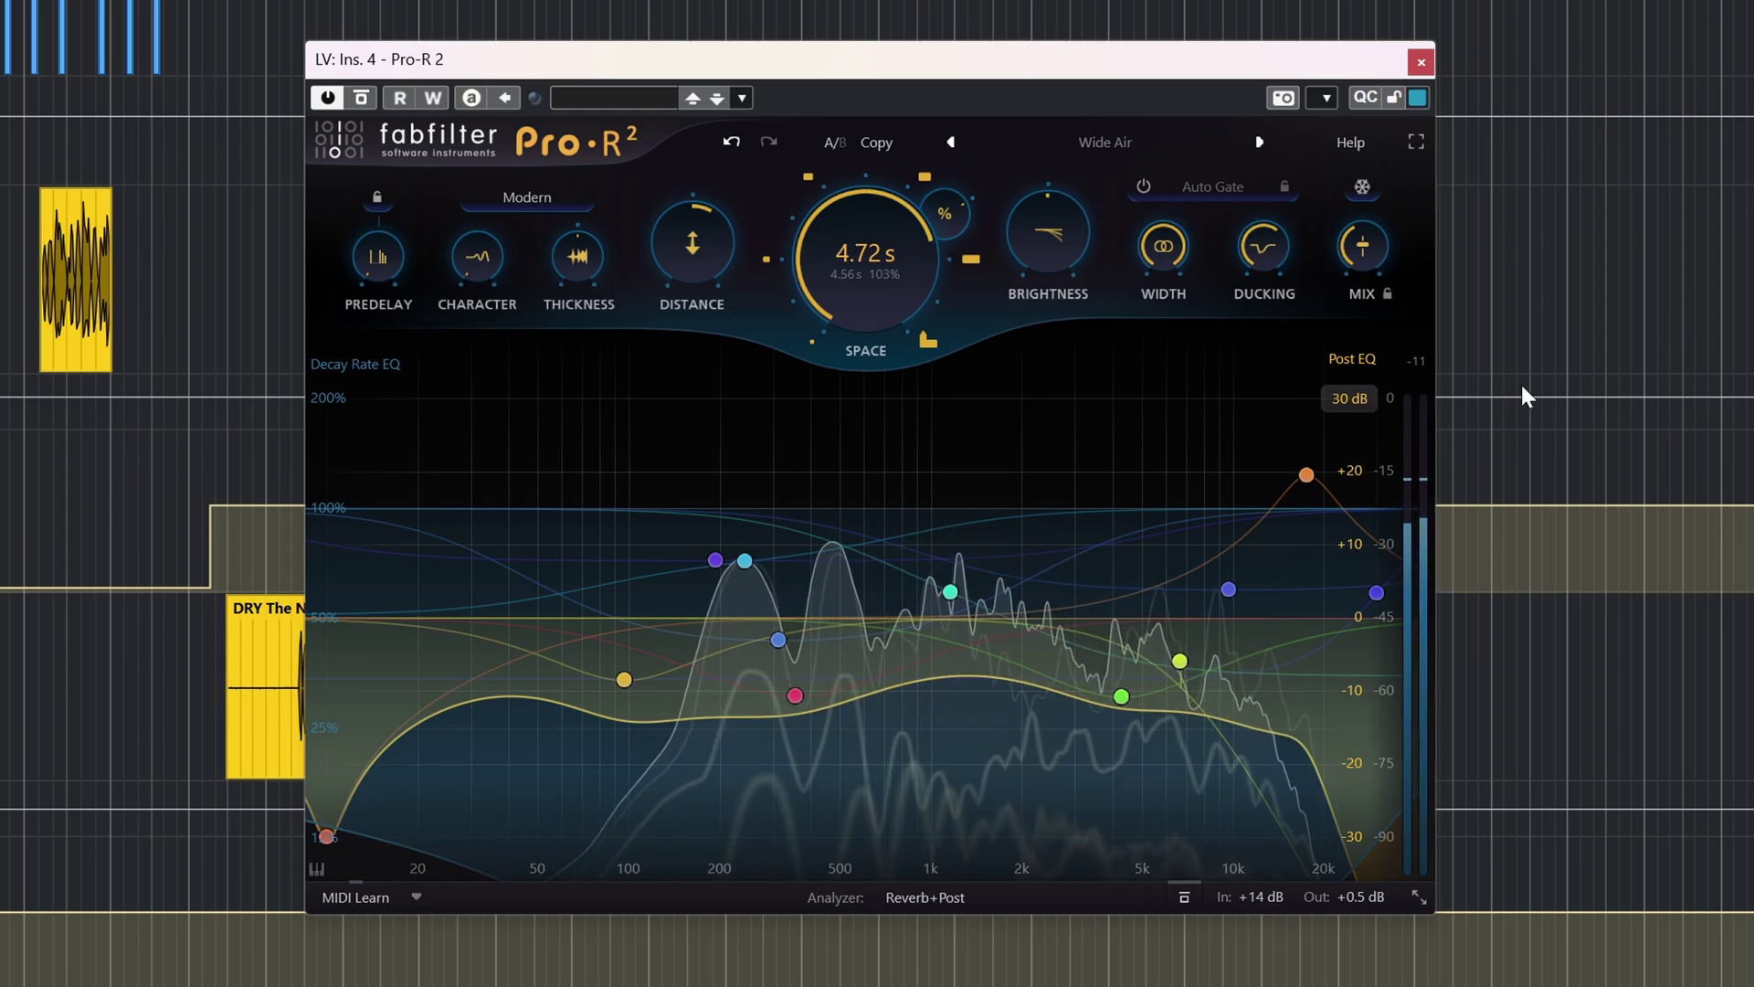
Lower the LV track reverb's Ducking to +14.20 dB during playback and raise it again to about +20.71 dB
mouse_move(1268, 249)
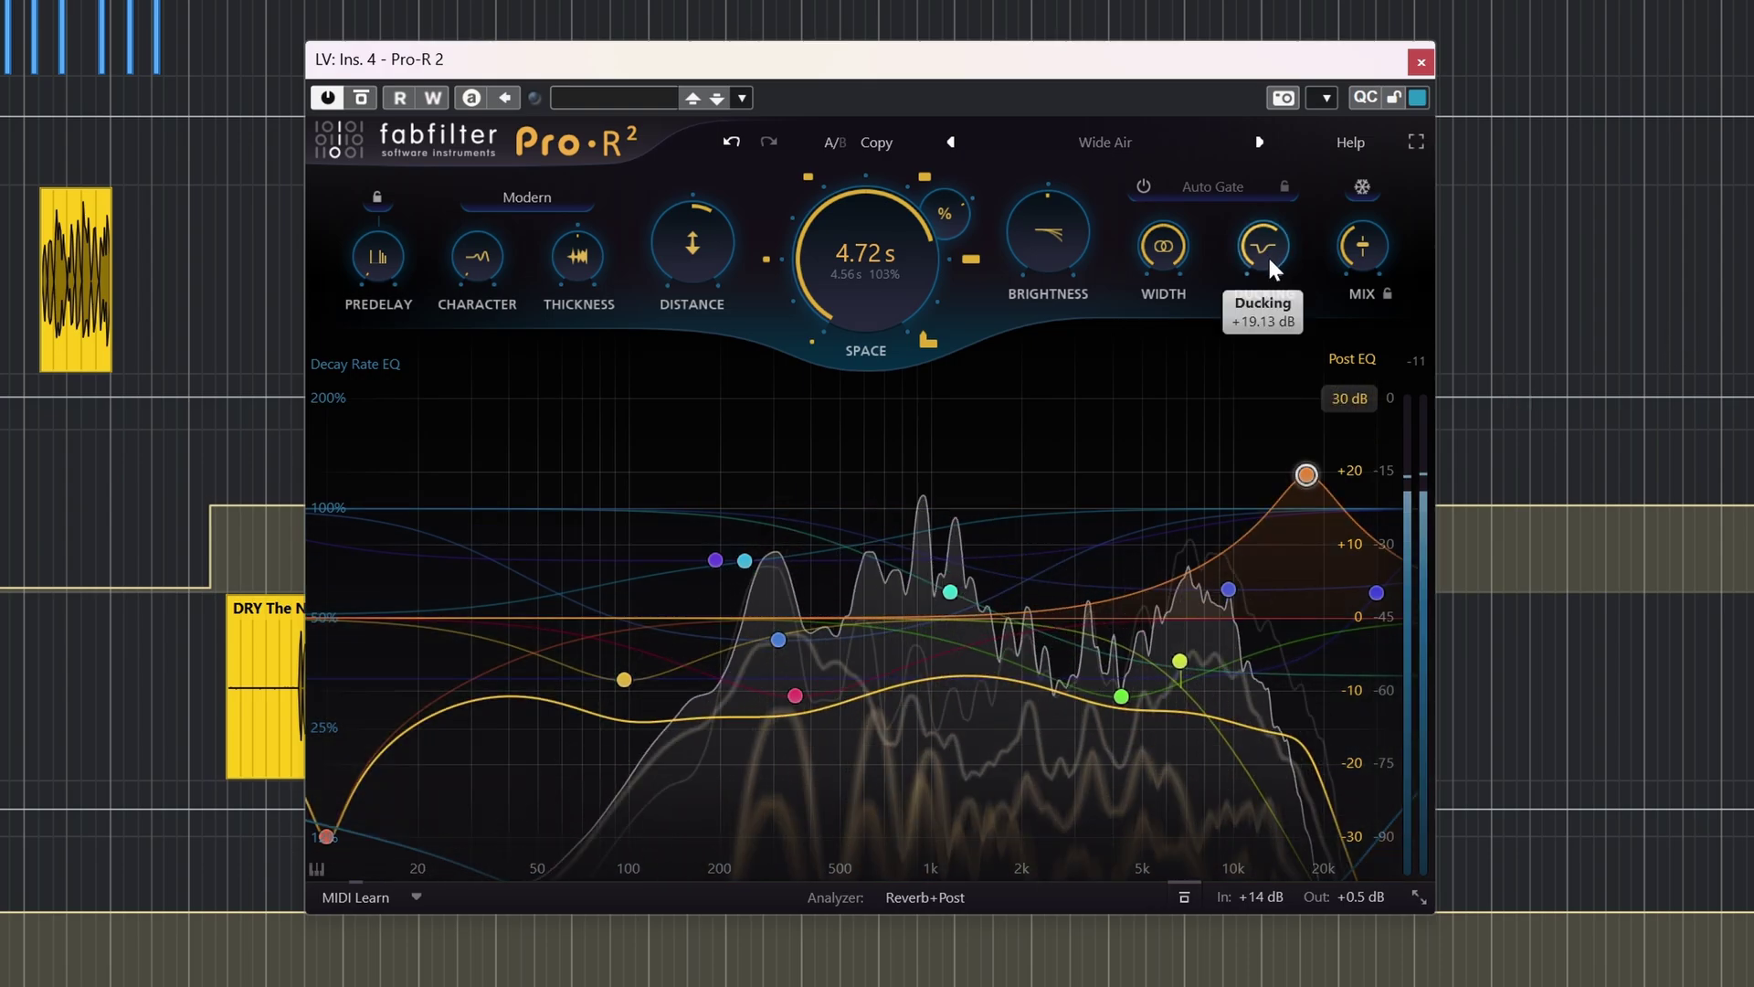
left_click_drag(1269, 258, 1272, 484)
left_click_drag(1279, 578, 1279, 603)
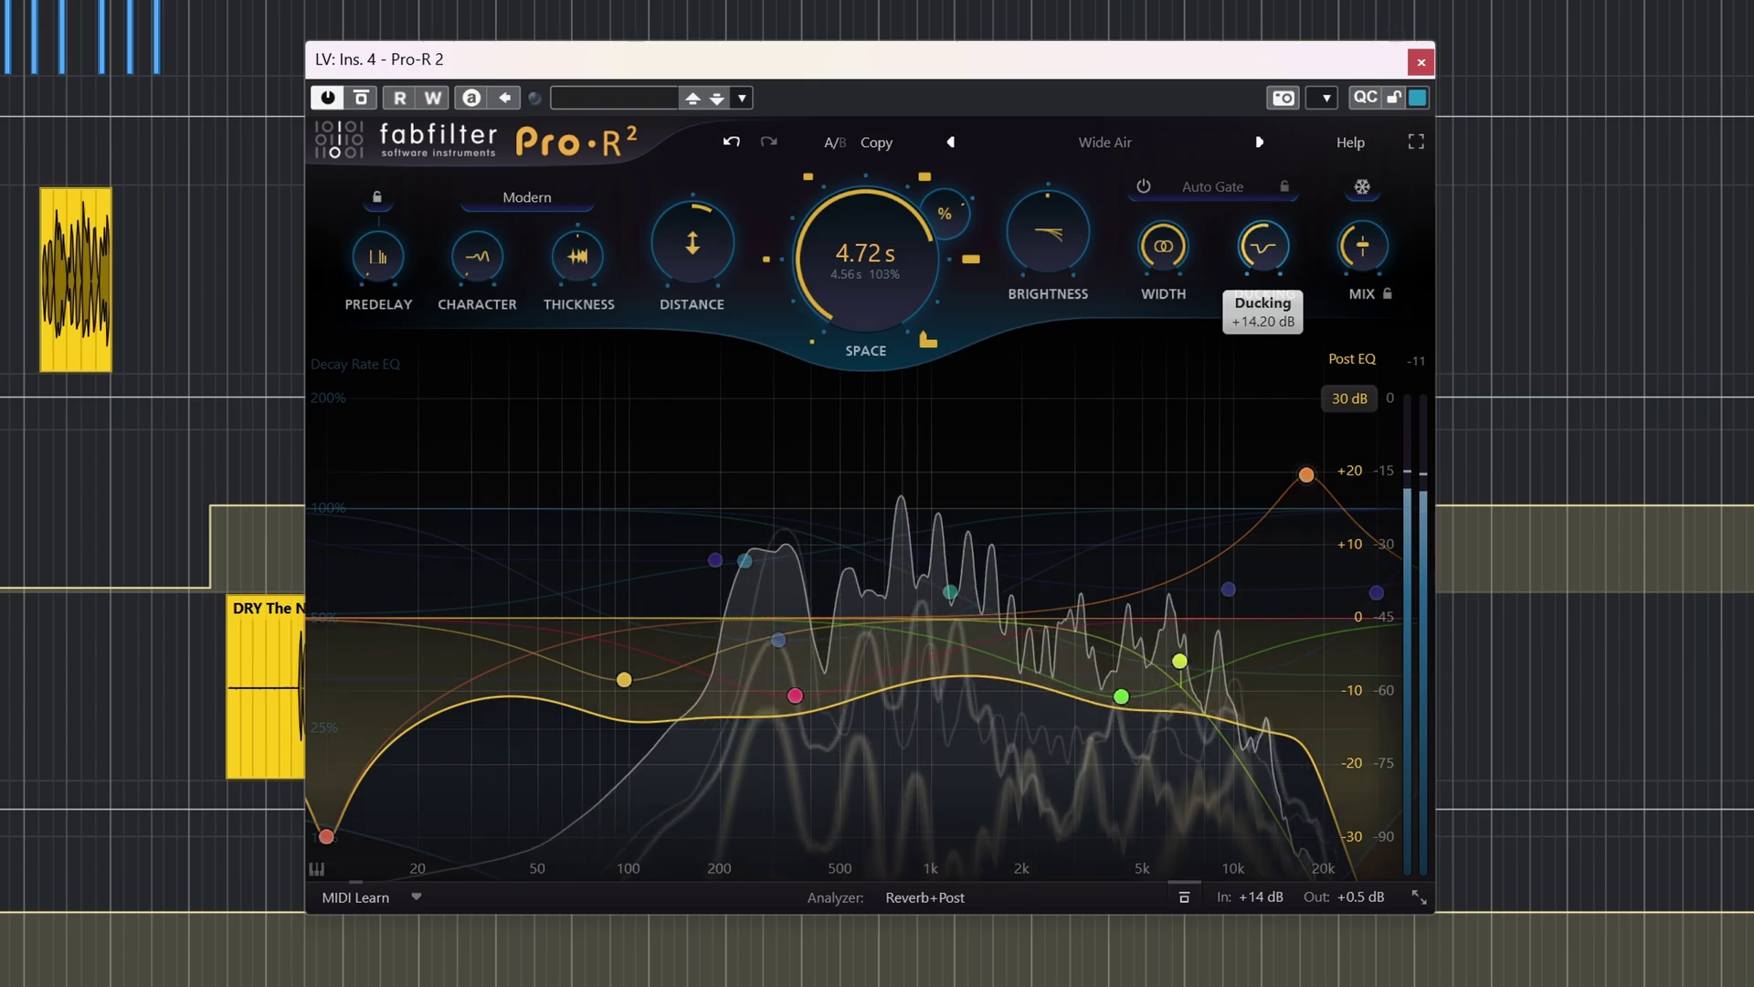
left_click_drag(1284, 229, 1268, 174)
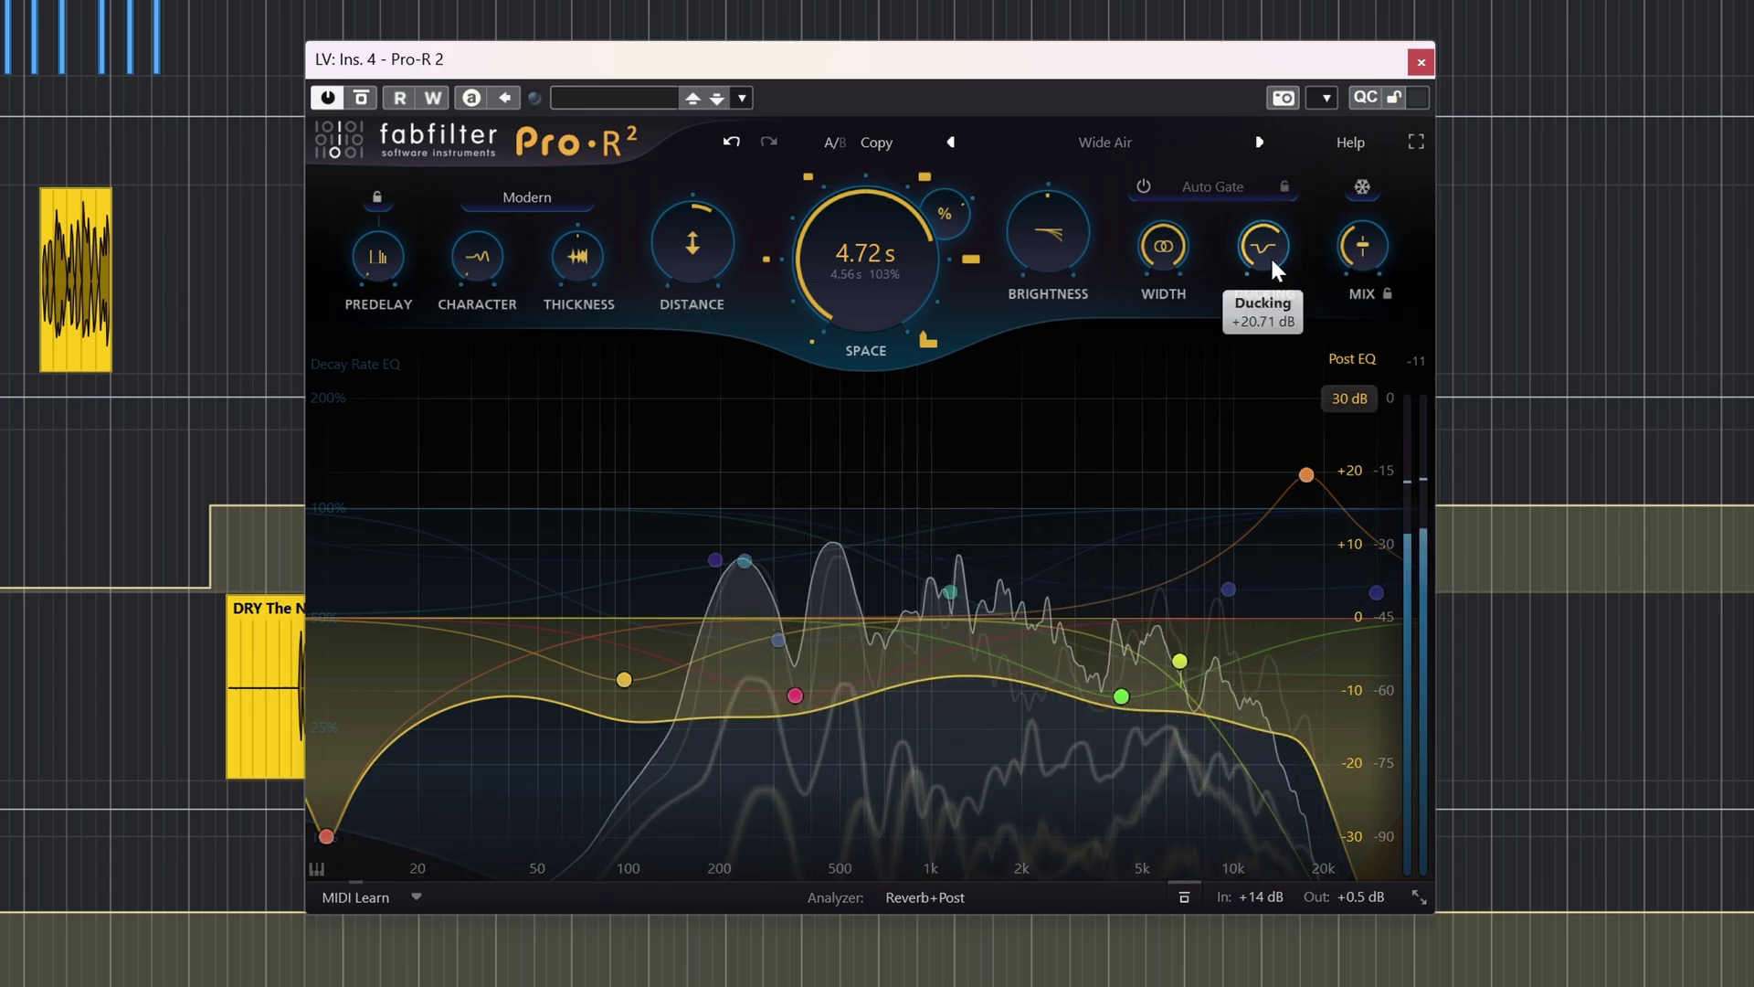
left_click_drag(1263, 245, 1283, 151)
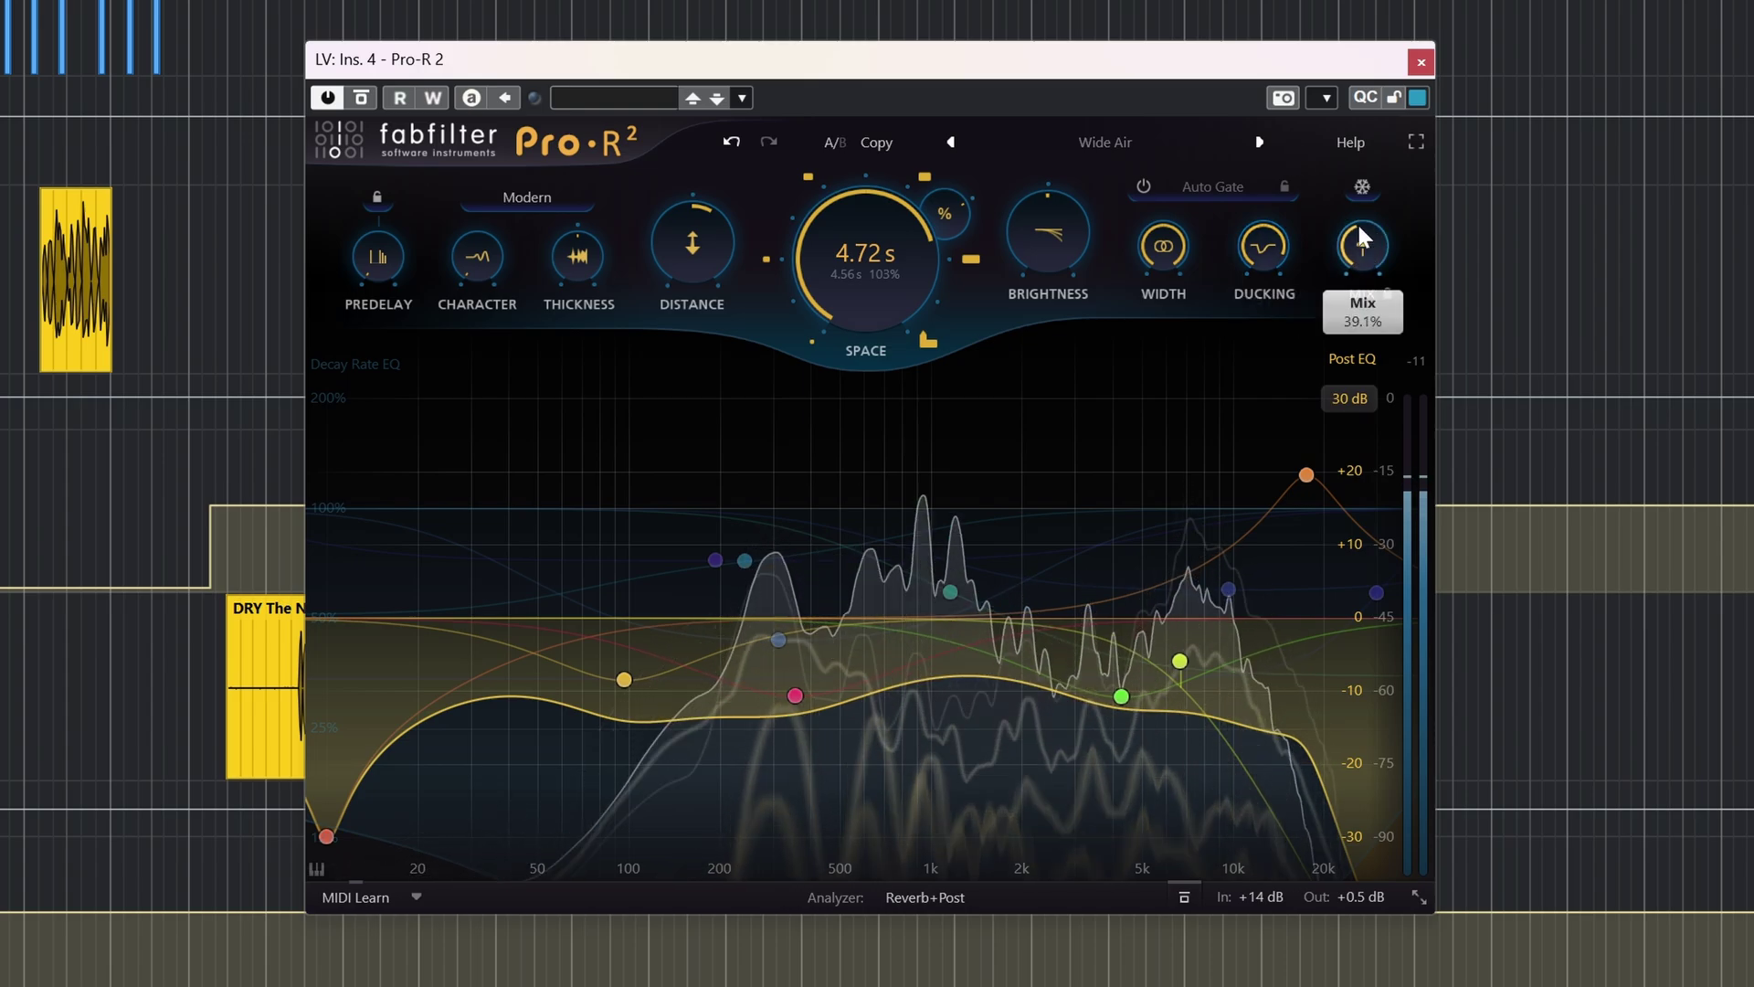
Take the LV track reverb's Ducking down to 0.00 dB and bring it back up to +23.33 dB
mouse_move(1276, 248)
left_click_drag(1277, 250, 1275, 292)
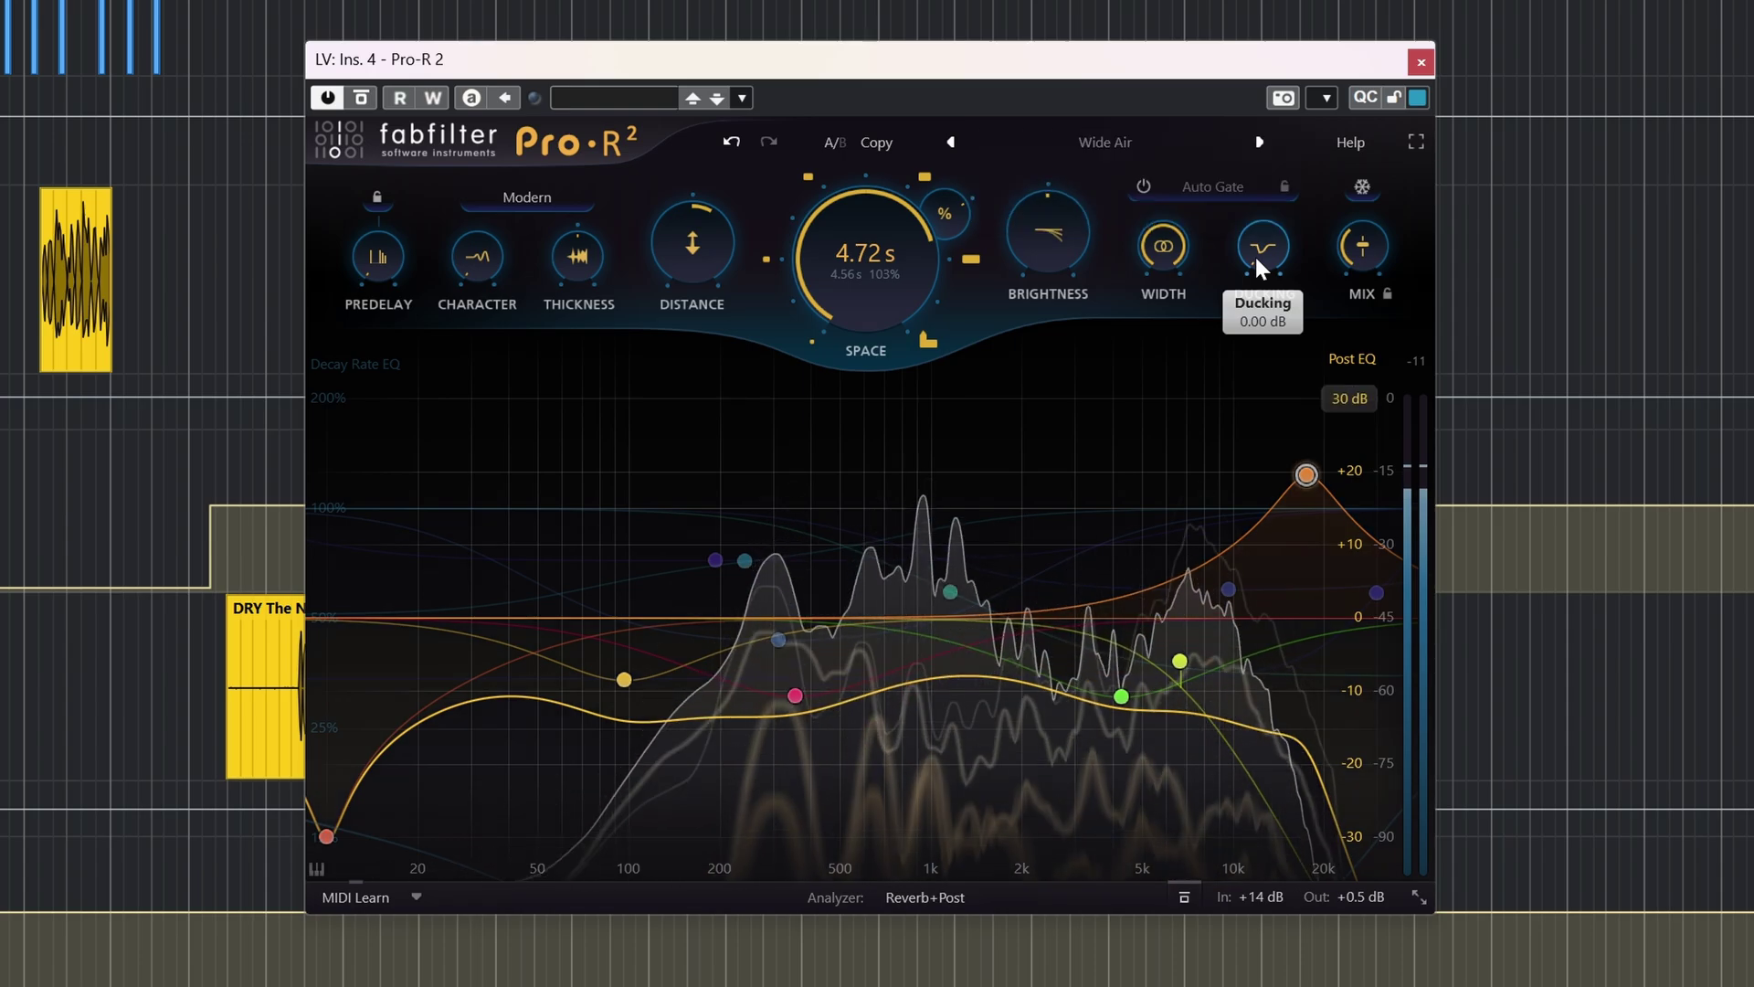
left_click_drag(1253, 254, 1268, 110)
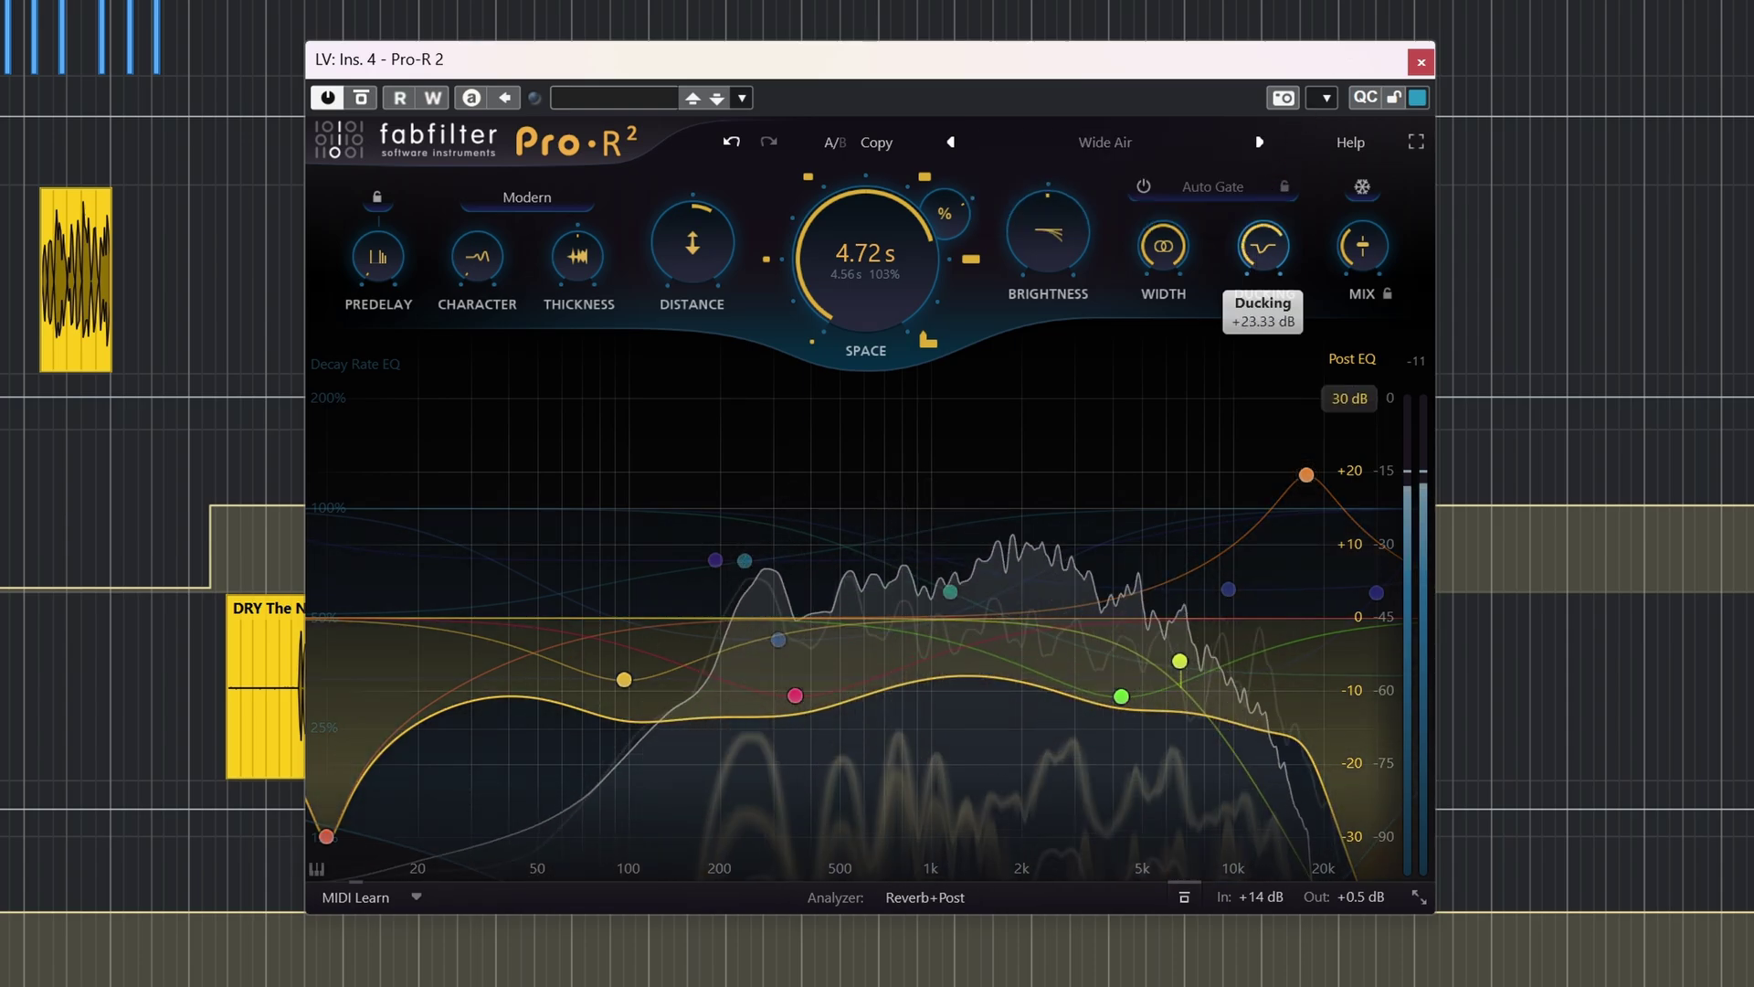
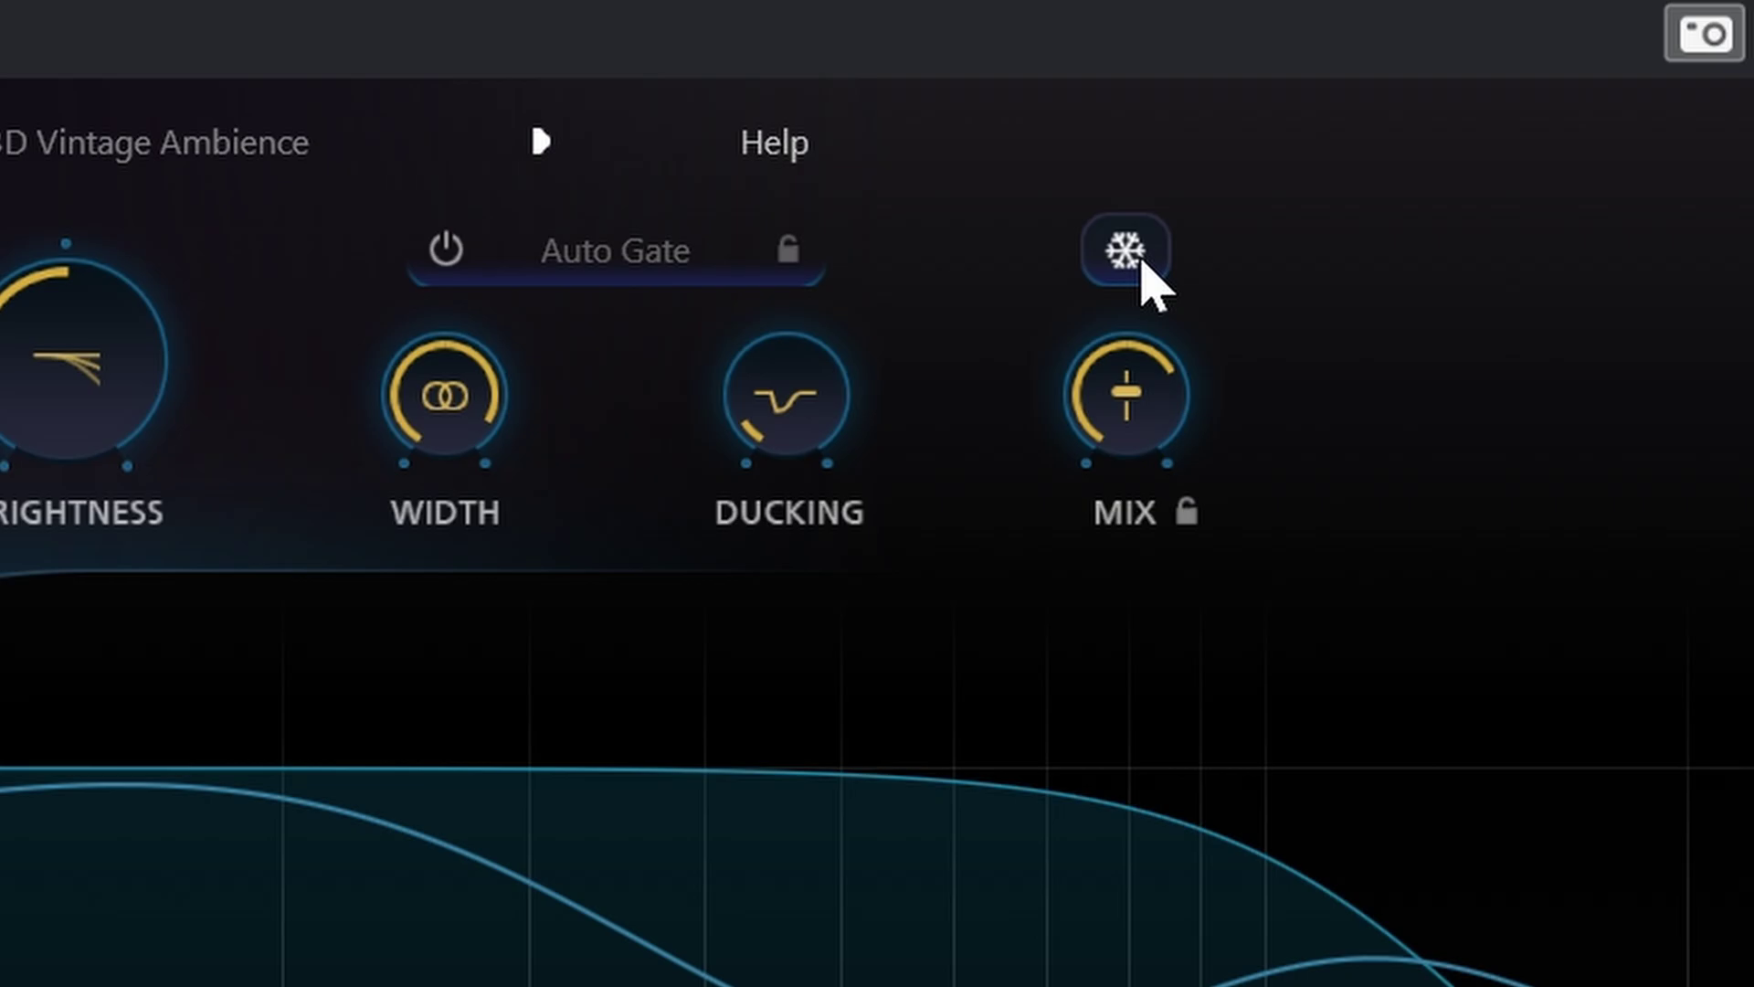
Toggle Freeze on the 3D Vintage Ambience reverb and leave it switched off
left_click(1142, 265)
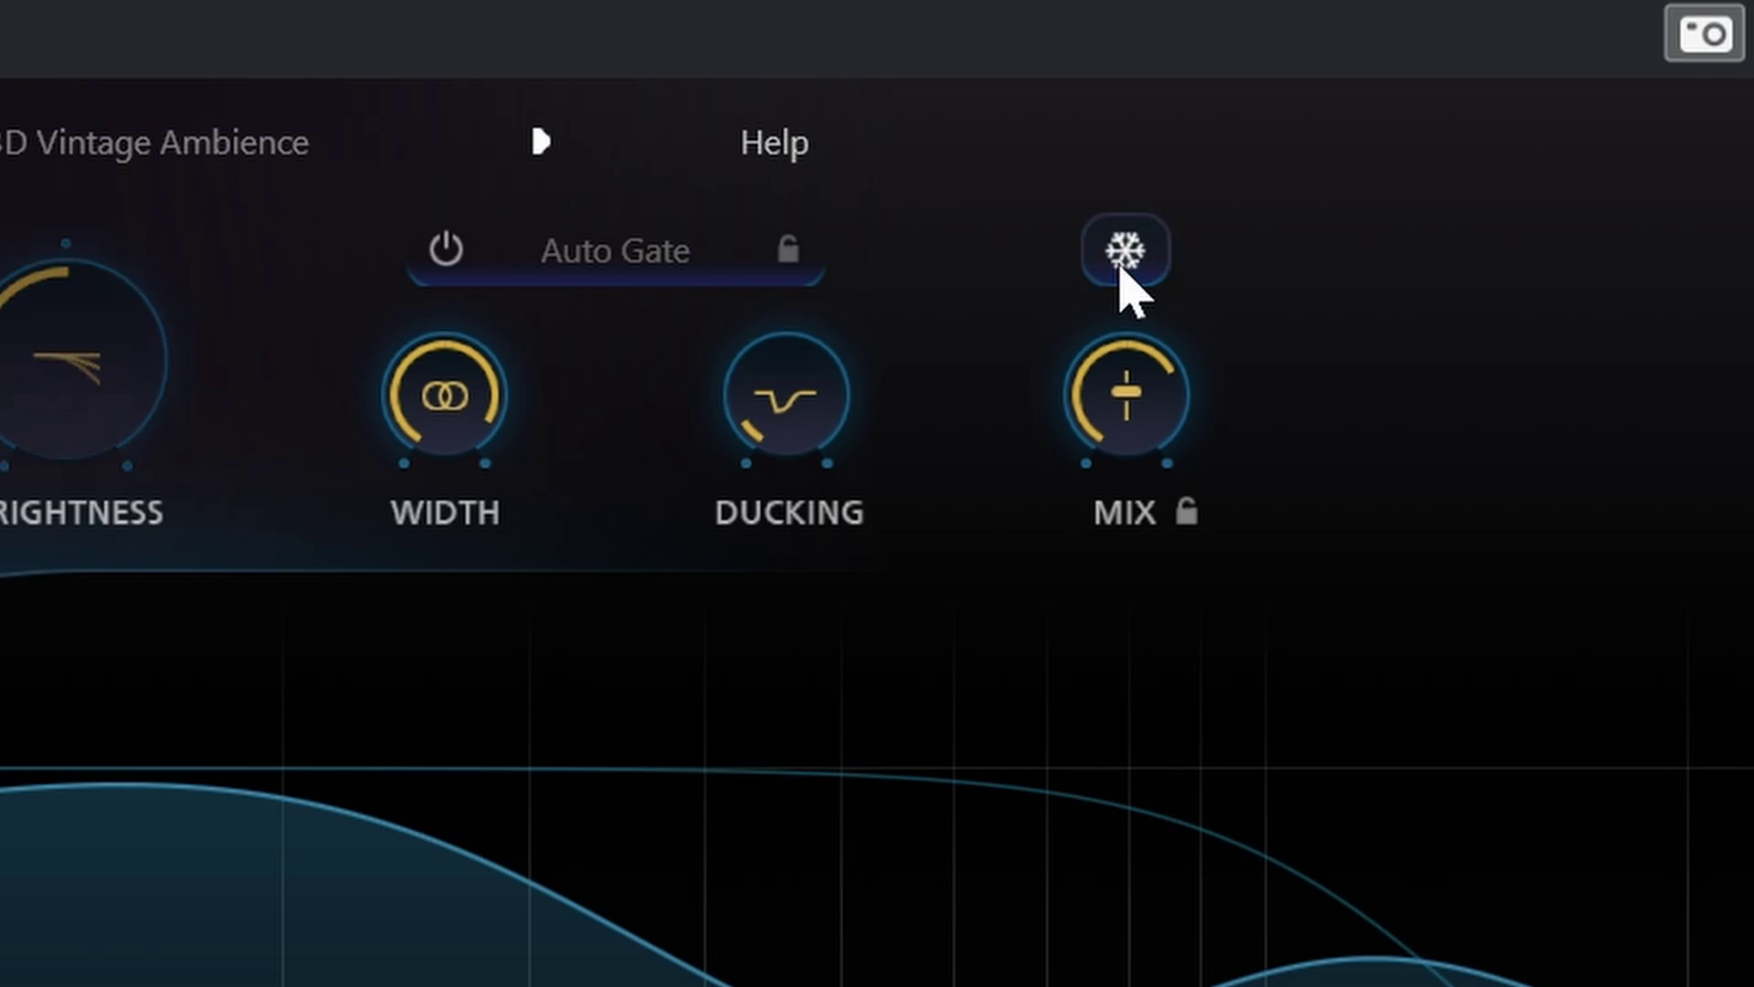
left_click(1124, 251)
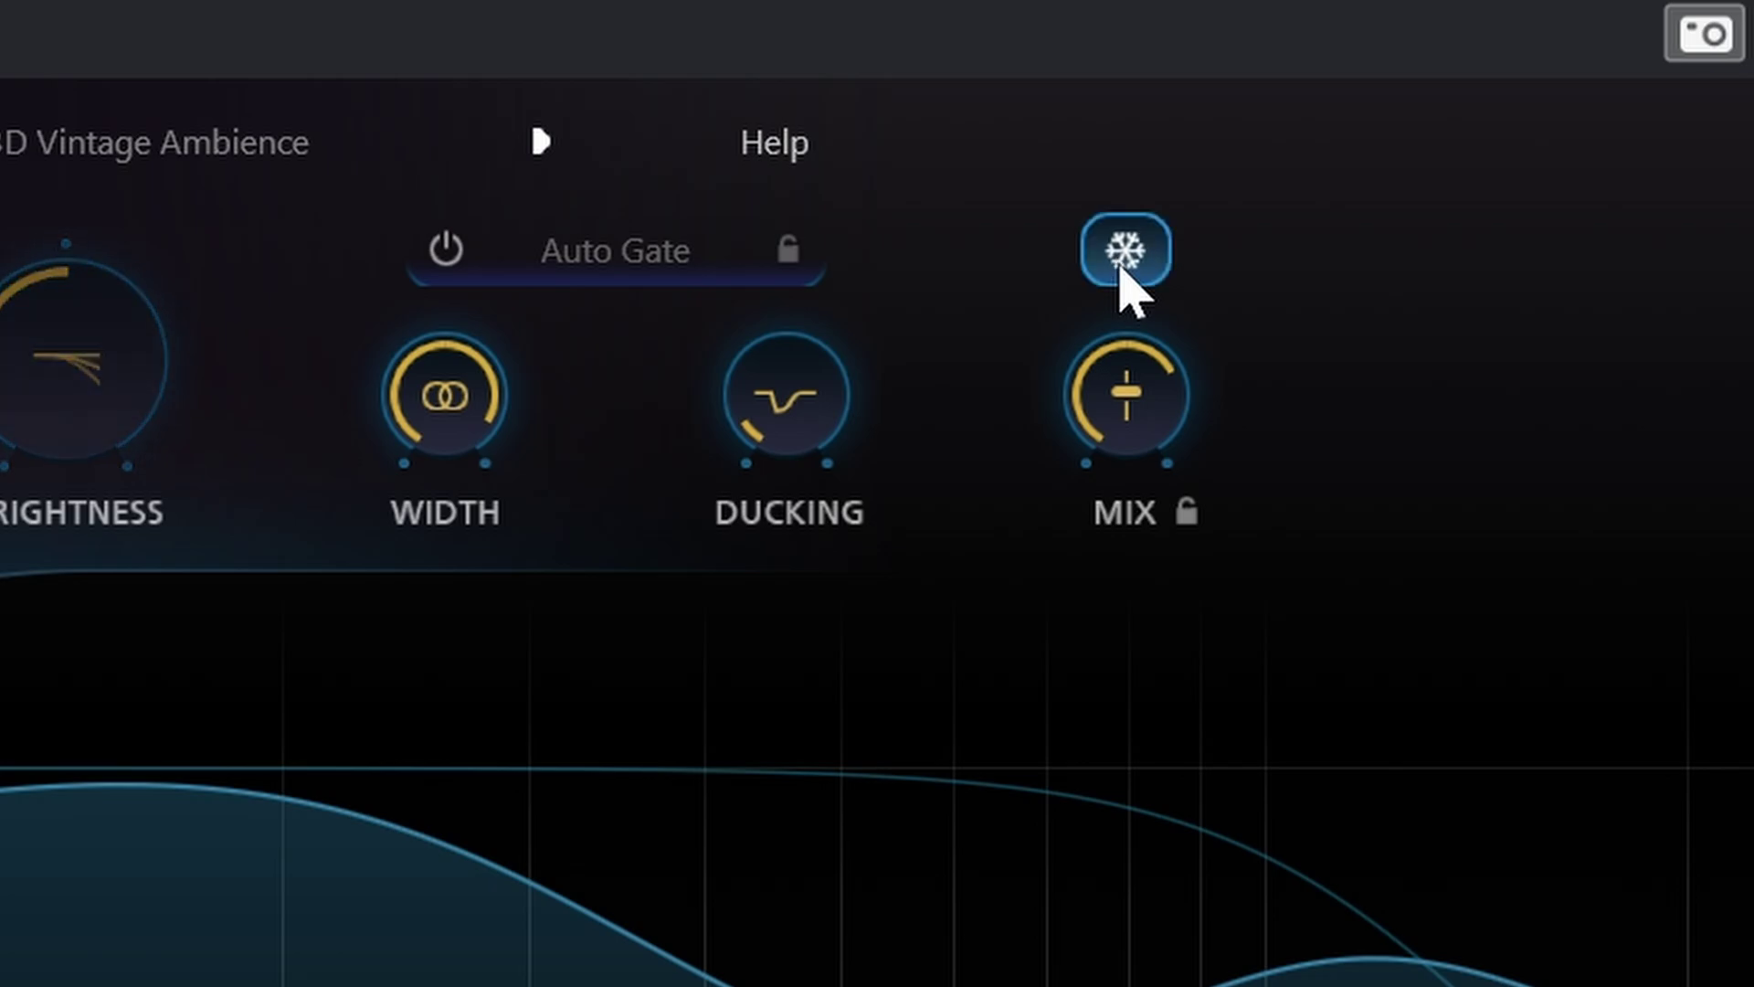
left_click(1124, 261)
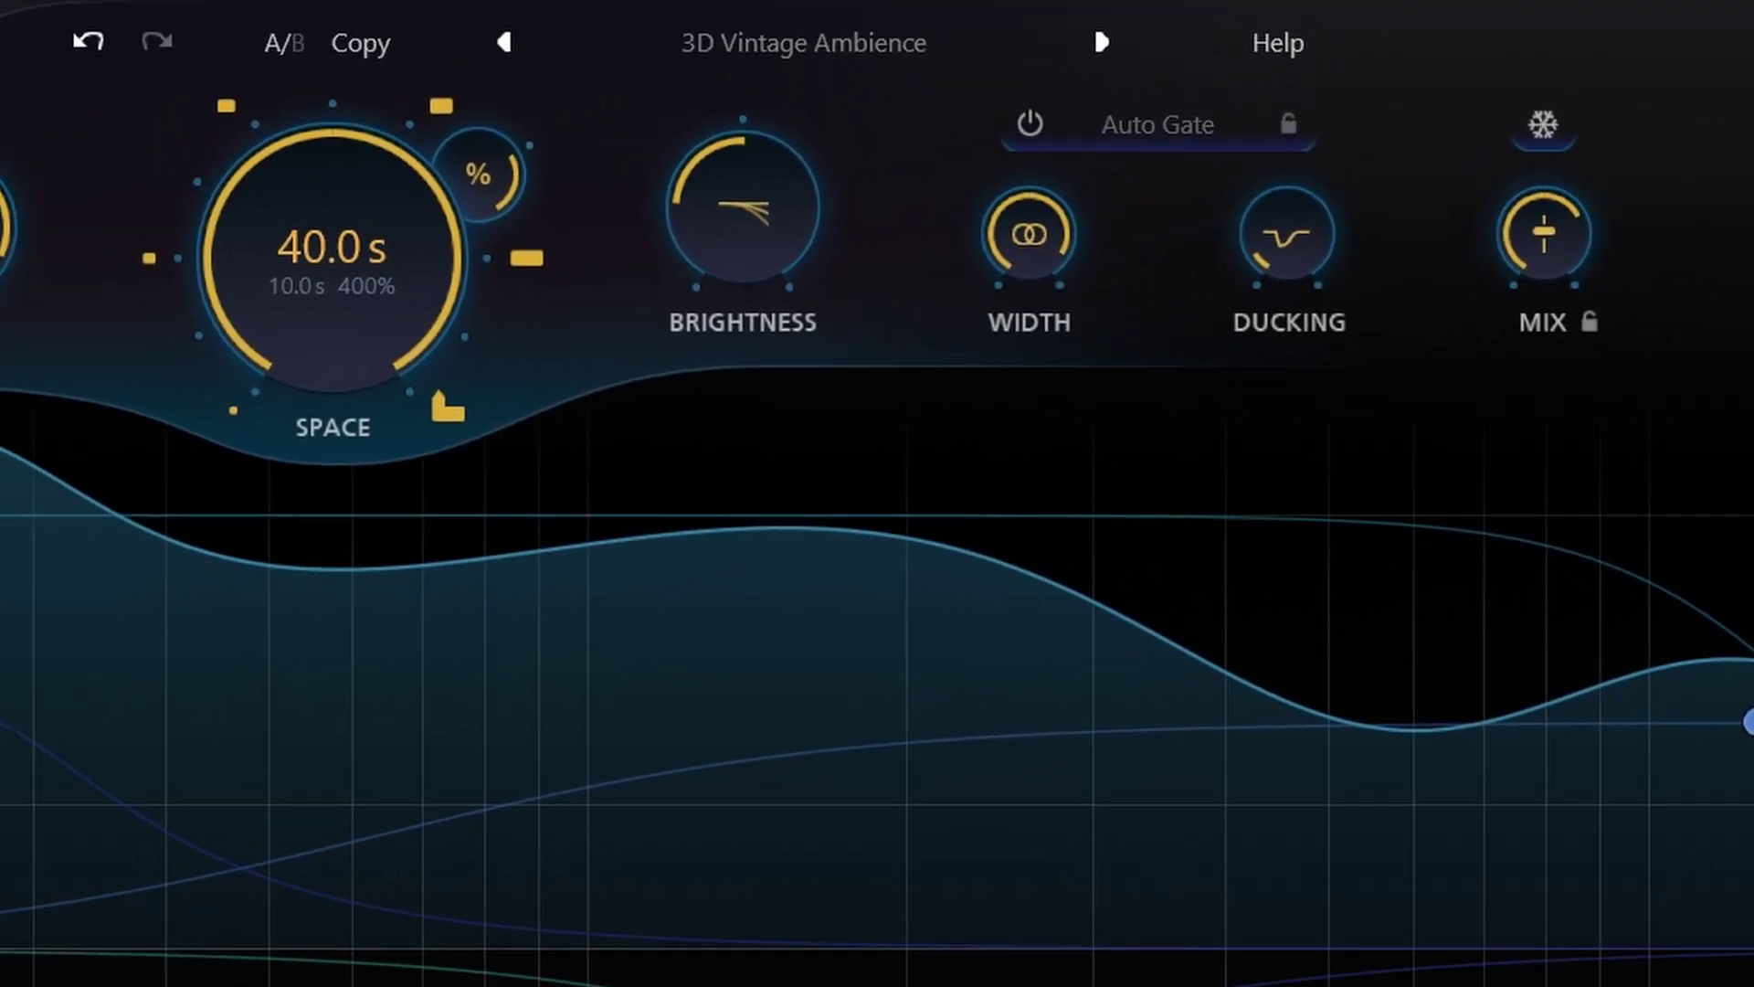
Open the preset browser and view the description of the Medium category's Bright Falls preset
left_click(64, 142)
mouse_move(226, 223)
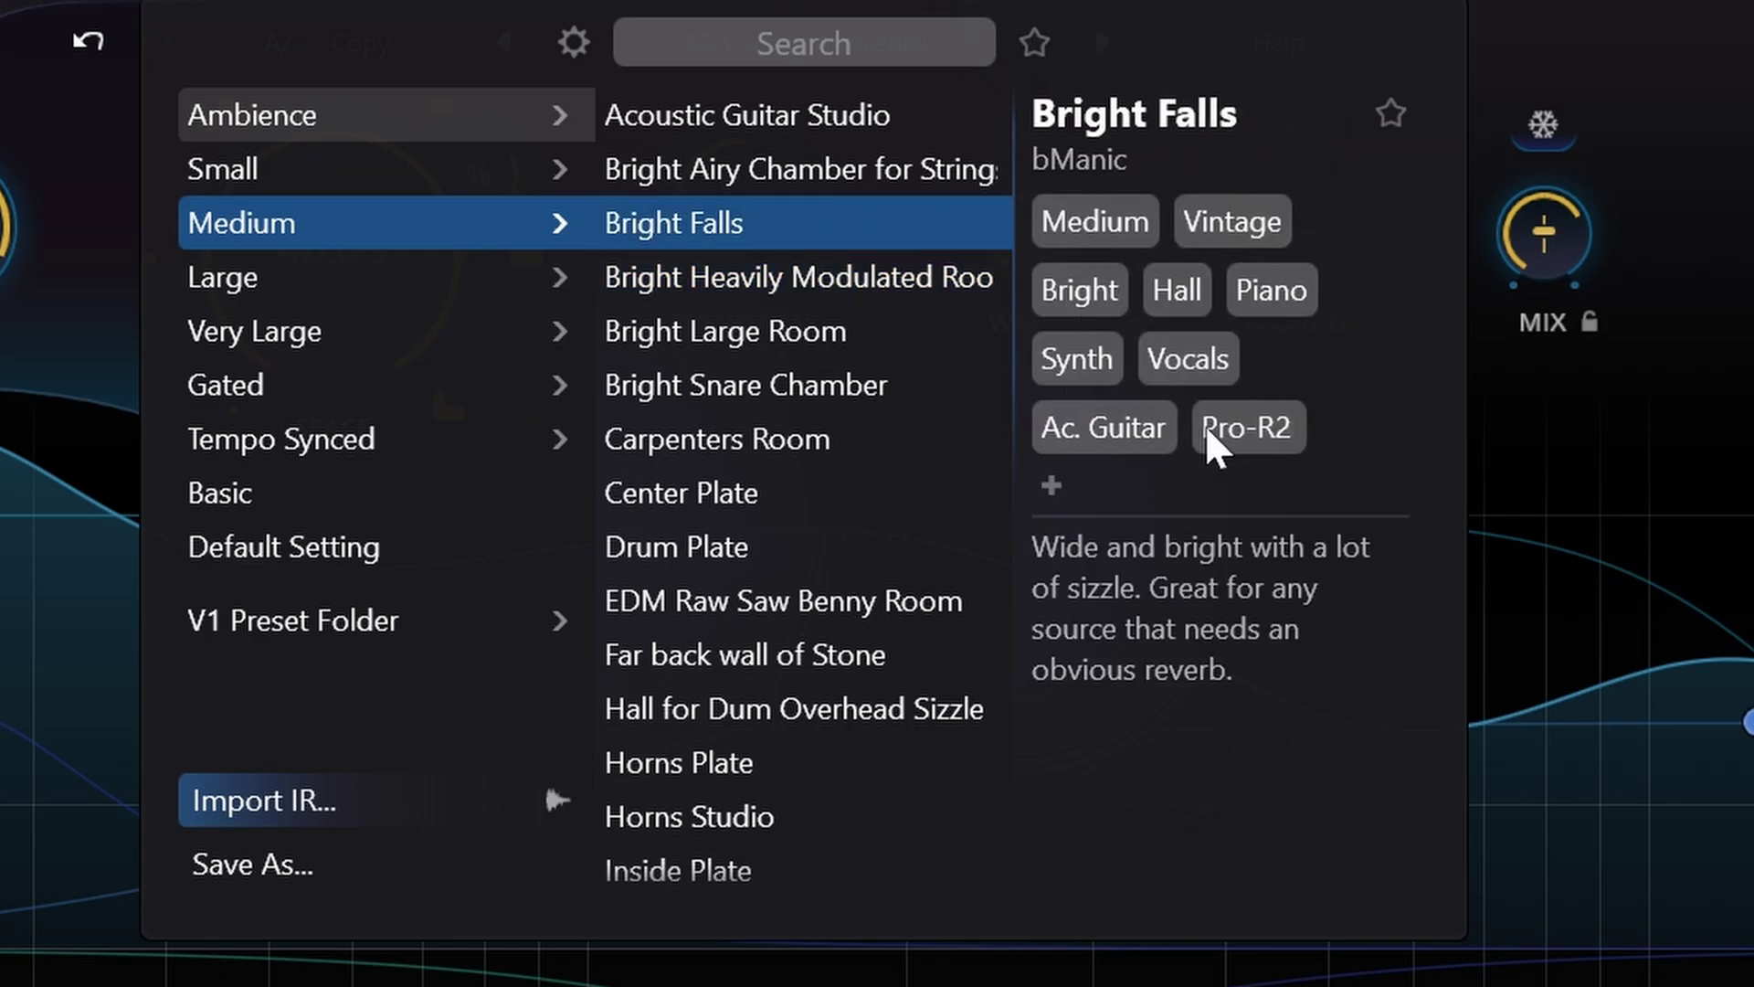
left_click(827, 493)
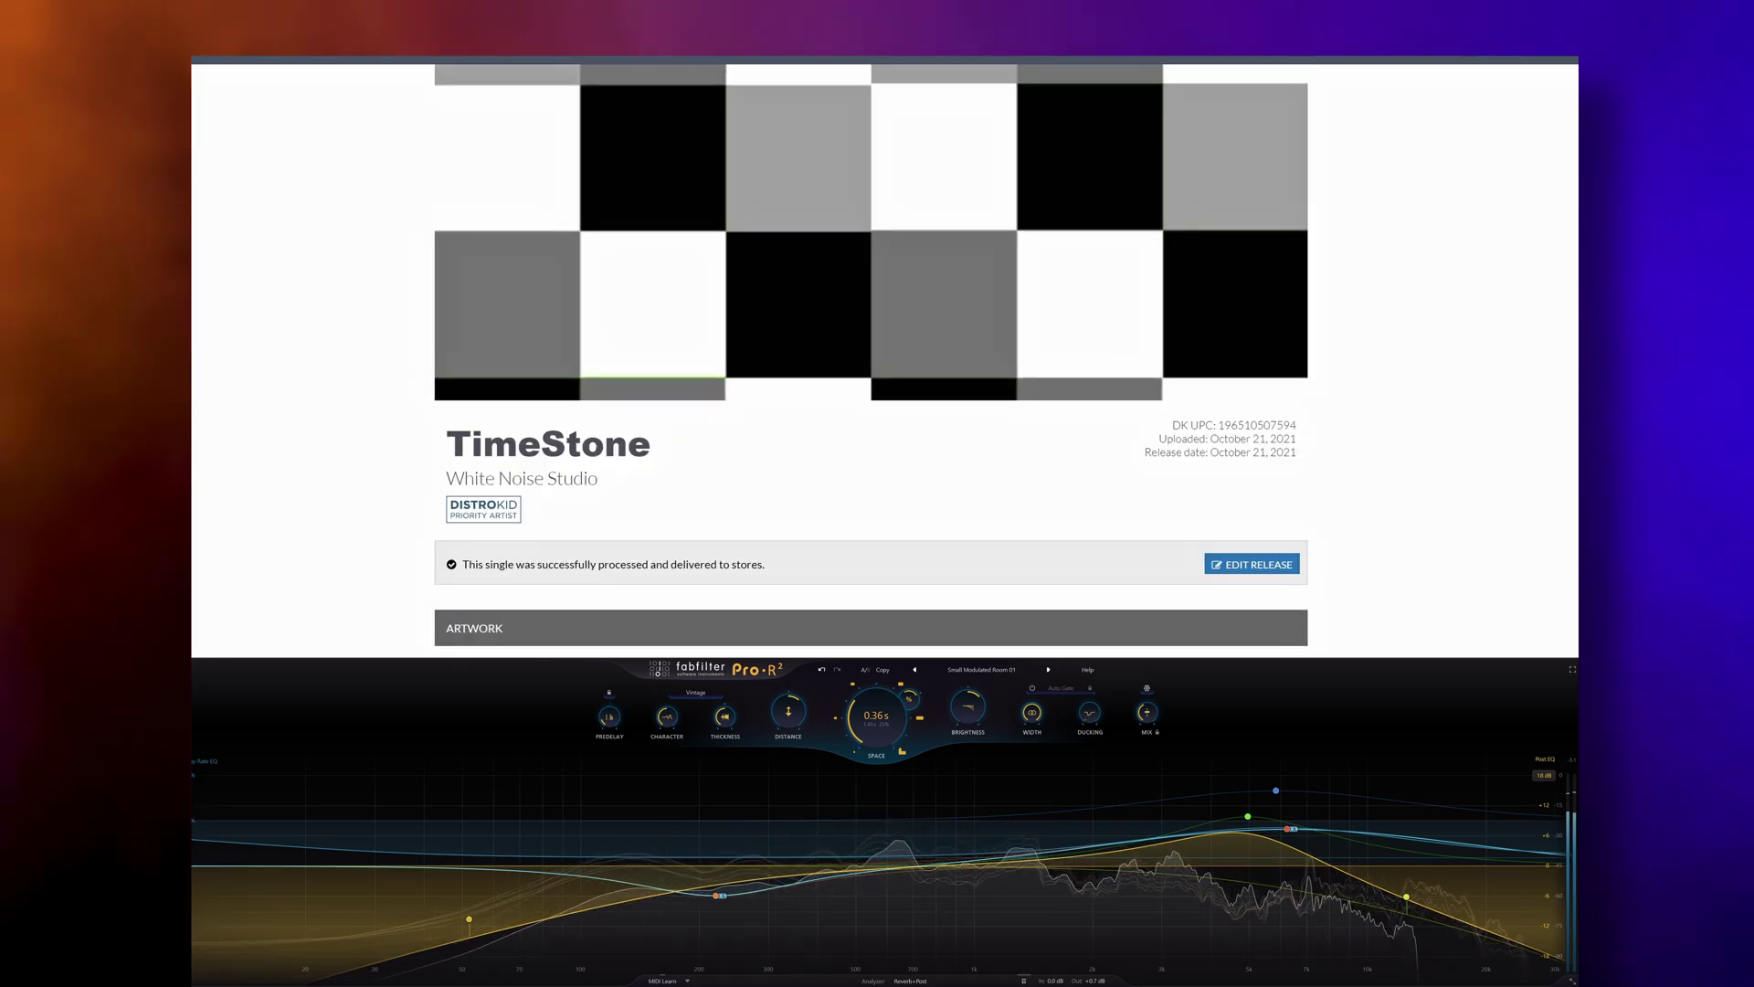
Look through the TimeStone release page on DistroKid, covering its artwork, songs, splits, record label and stores
scroll(249, 373, "down", 3)
scroll(256, 371, "down", 6)
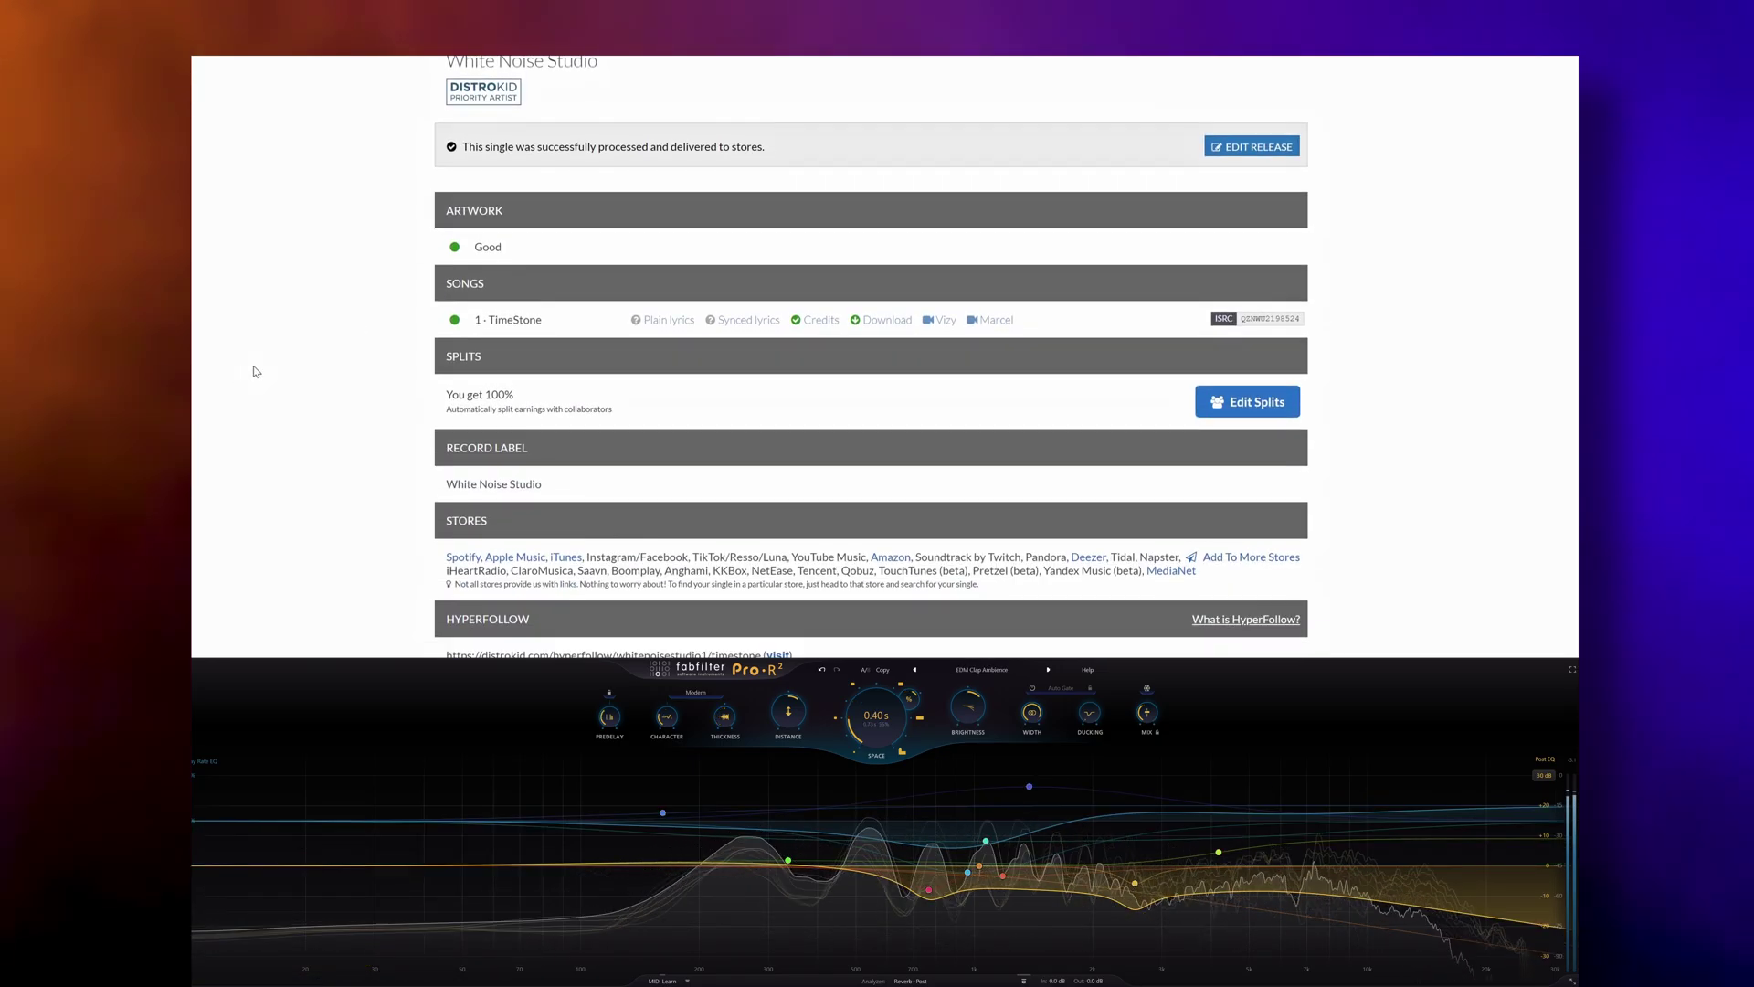
scroll(256, 371, "down", 5)
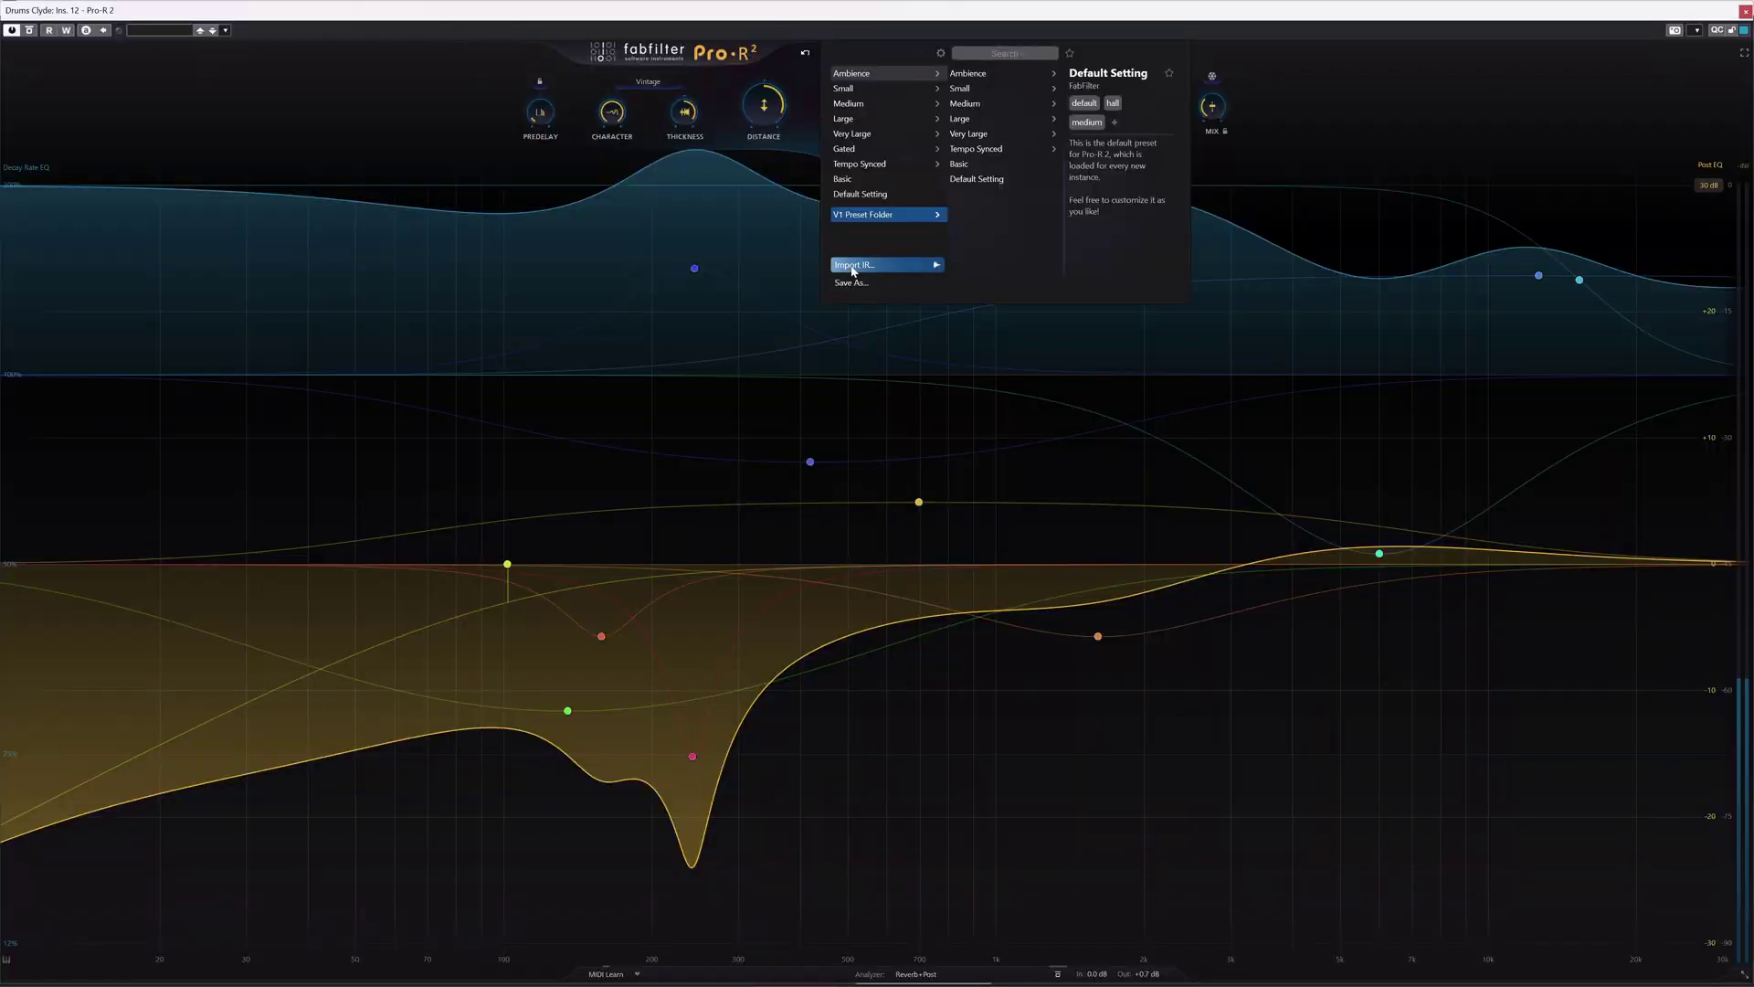
Import the impulse response file Avro Medium Room Distance 3 - b.wav into Pro-R 2 on the Drums Clyde track
left_click(852, 267)
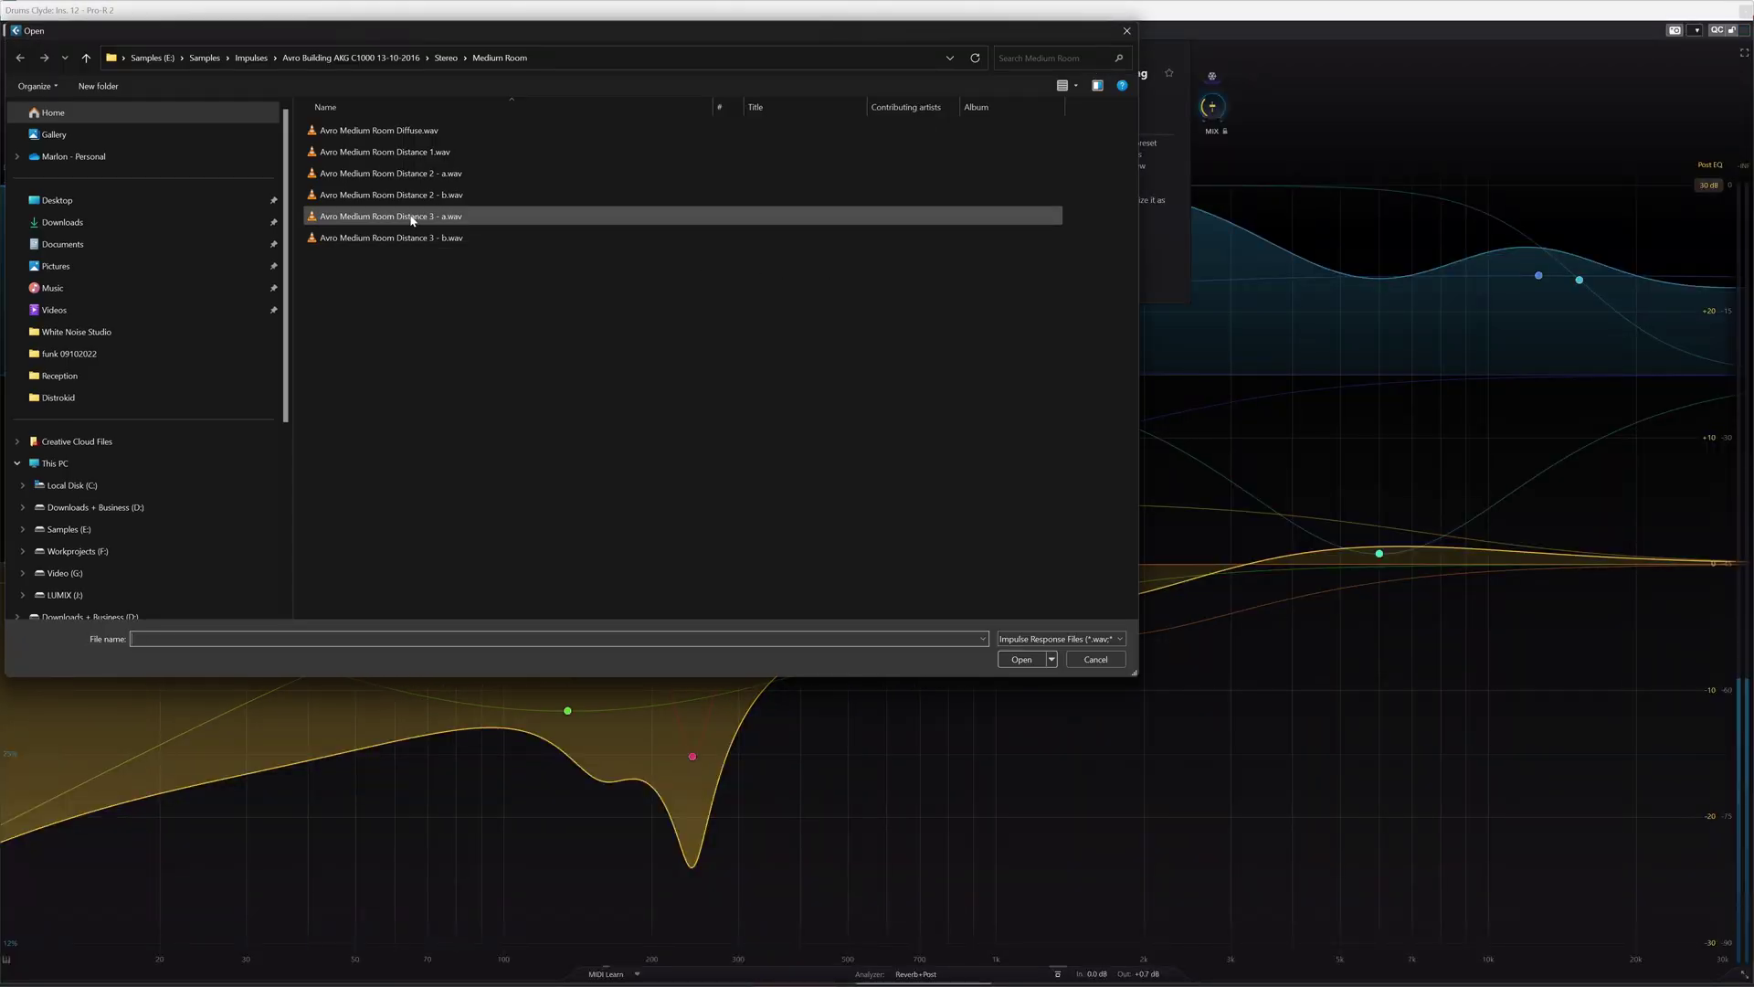
left_click(409, 238)
left_click(1022, 658)
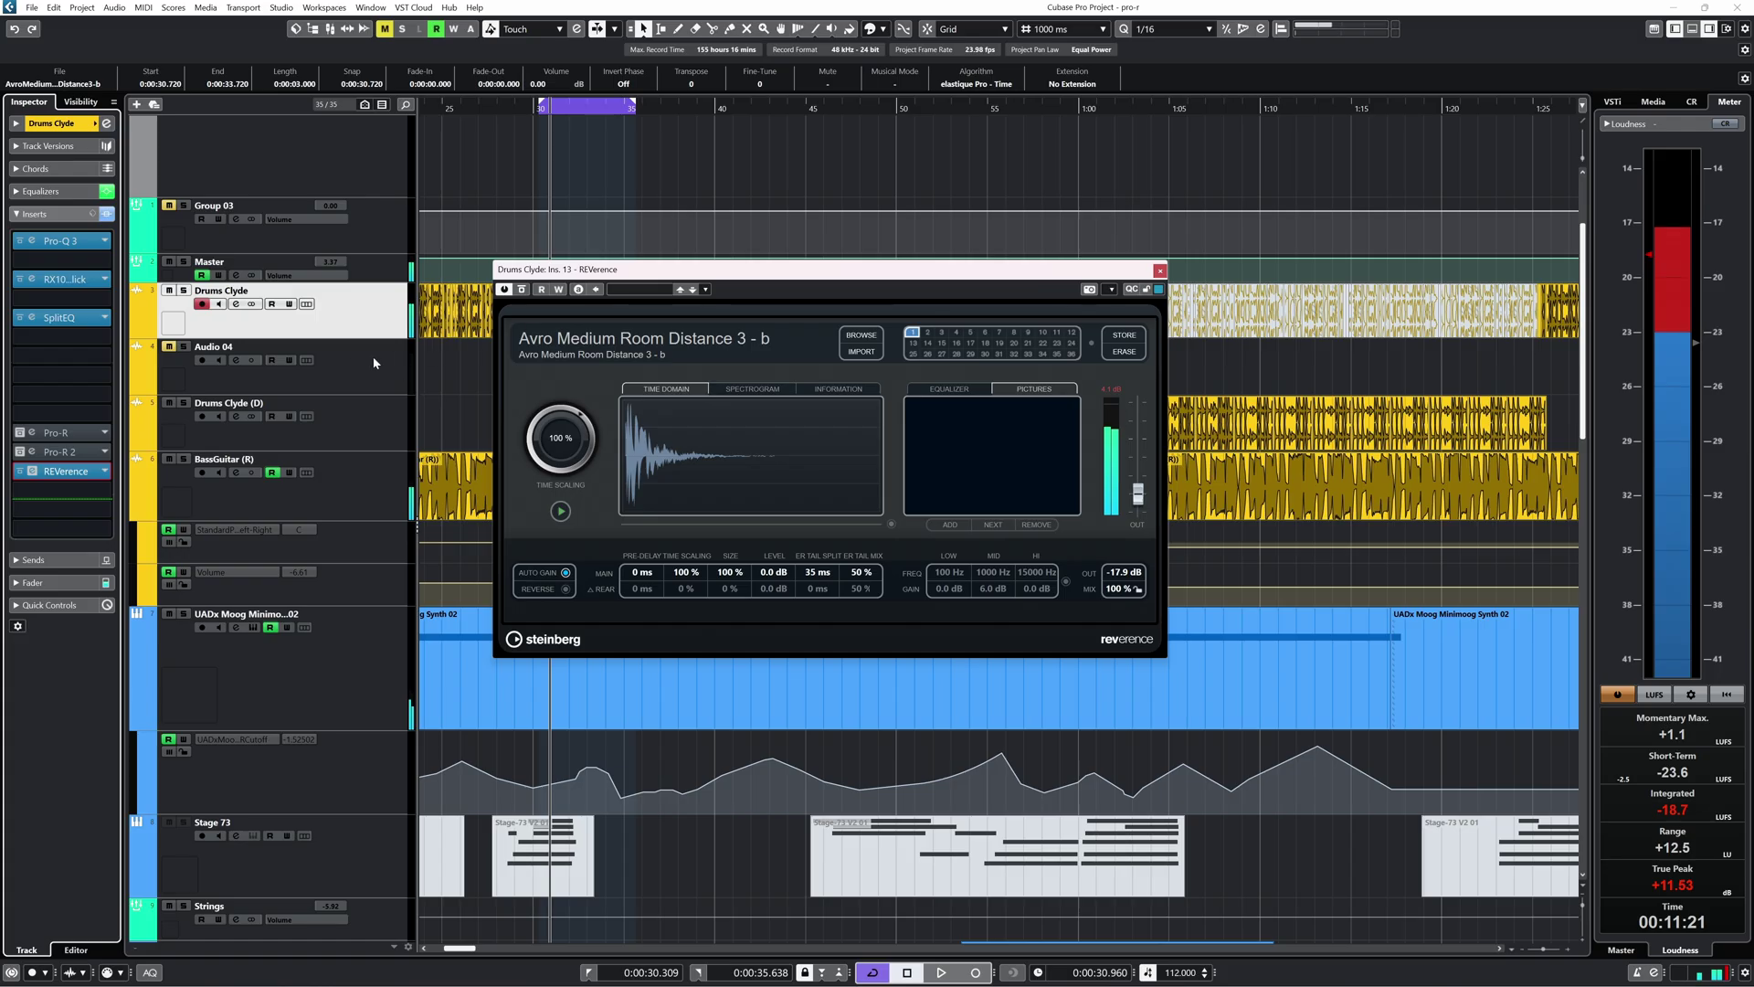
Solo the Drums Clyde track and listen to it through REVerence with the Avro Medium Room Distance 3 - b impulse
left_click(184, 291)
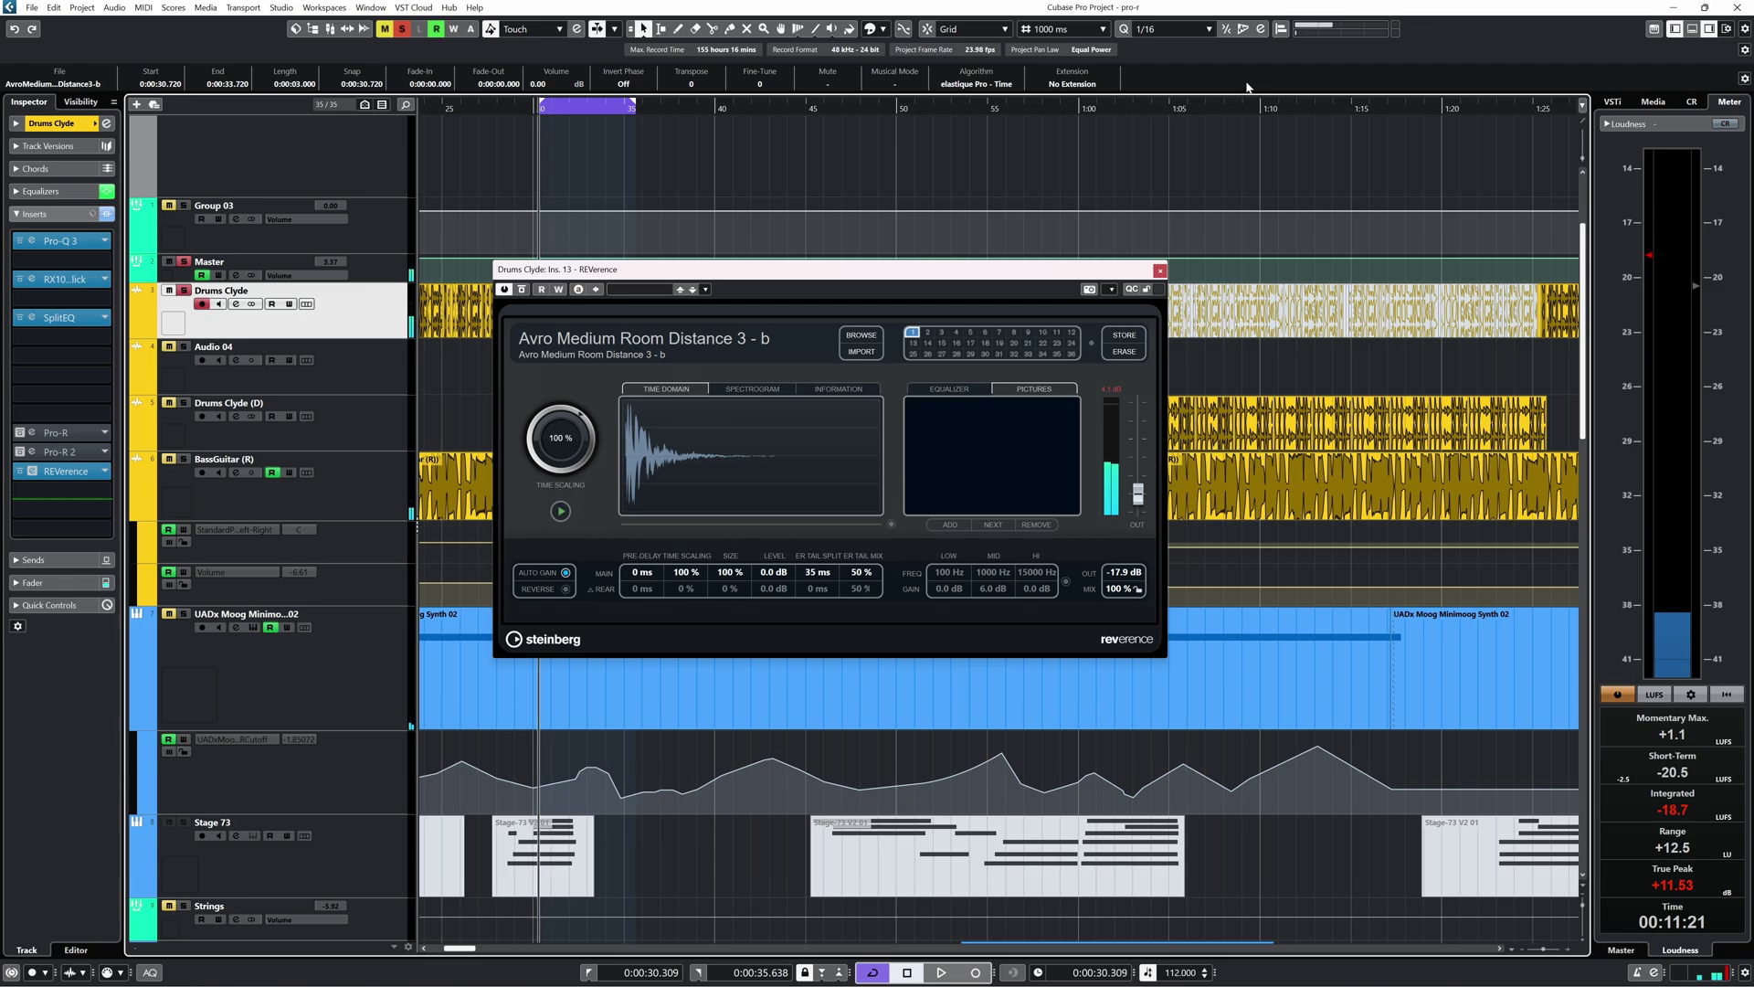
key("space")
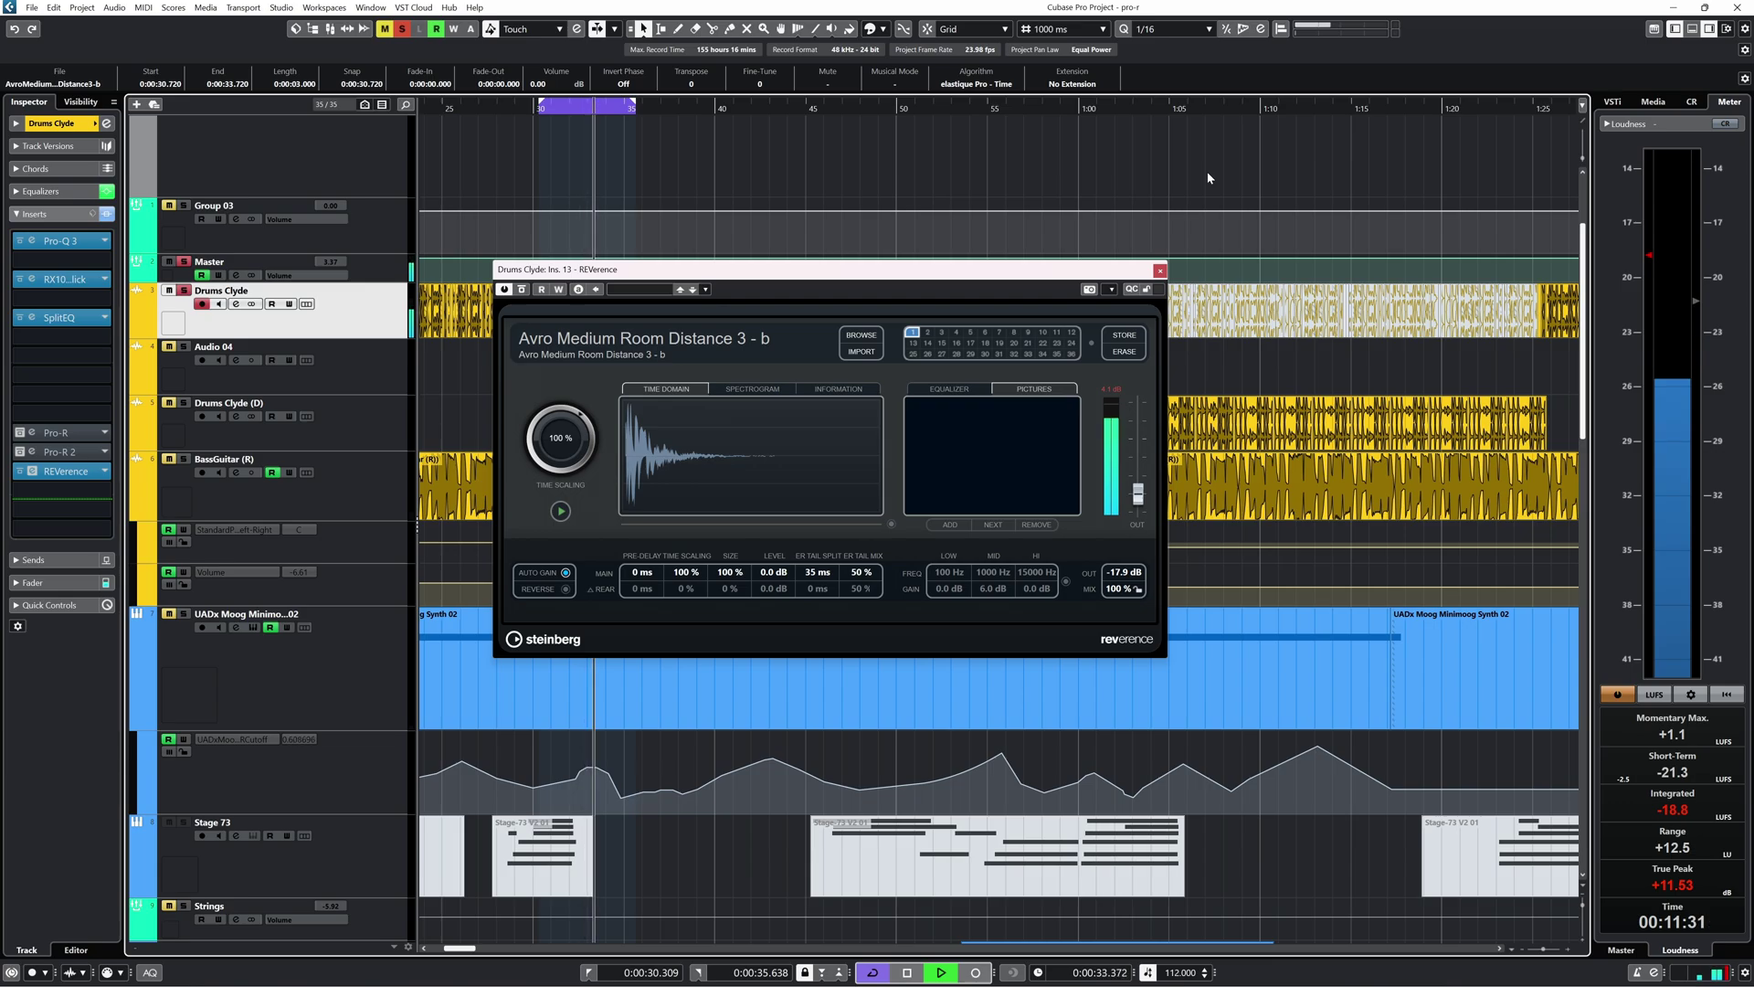
key("space")
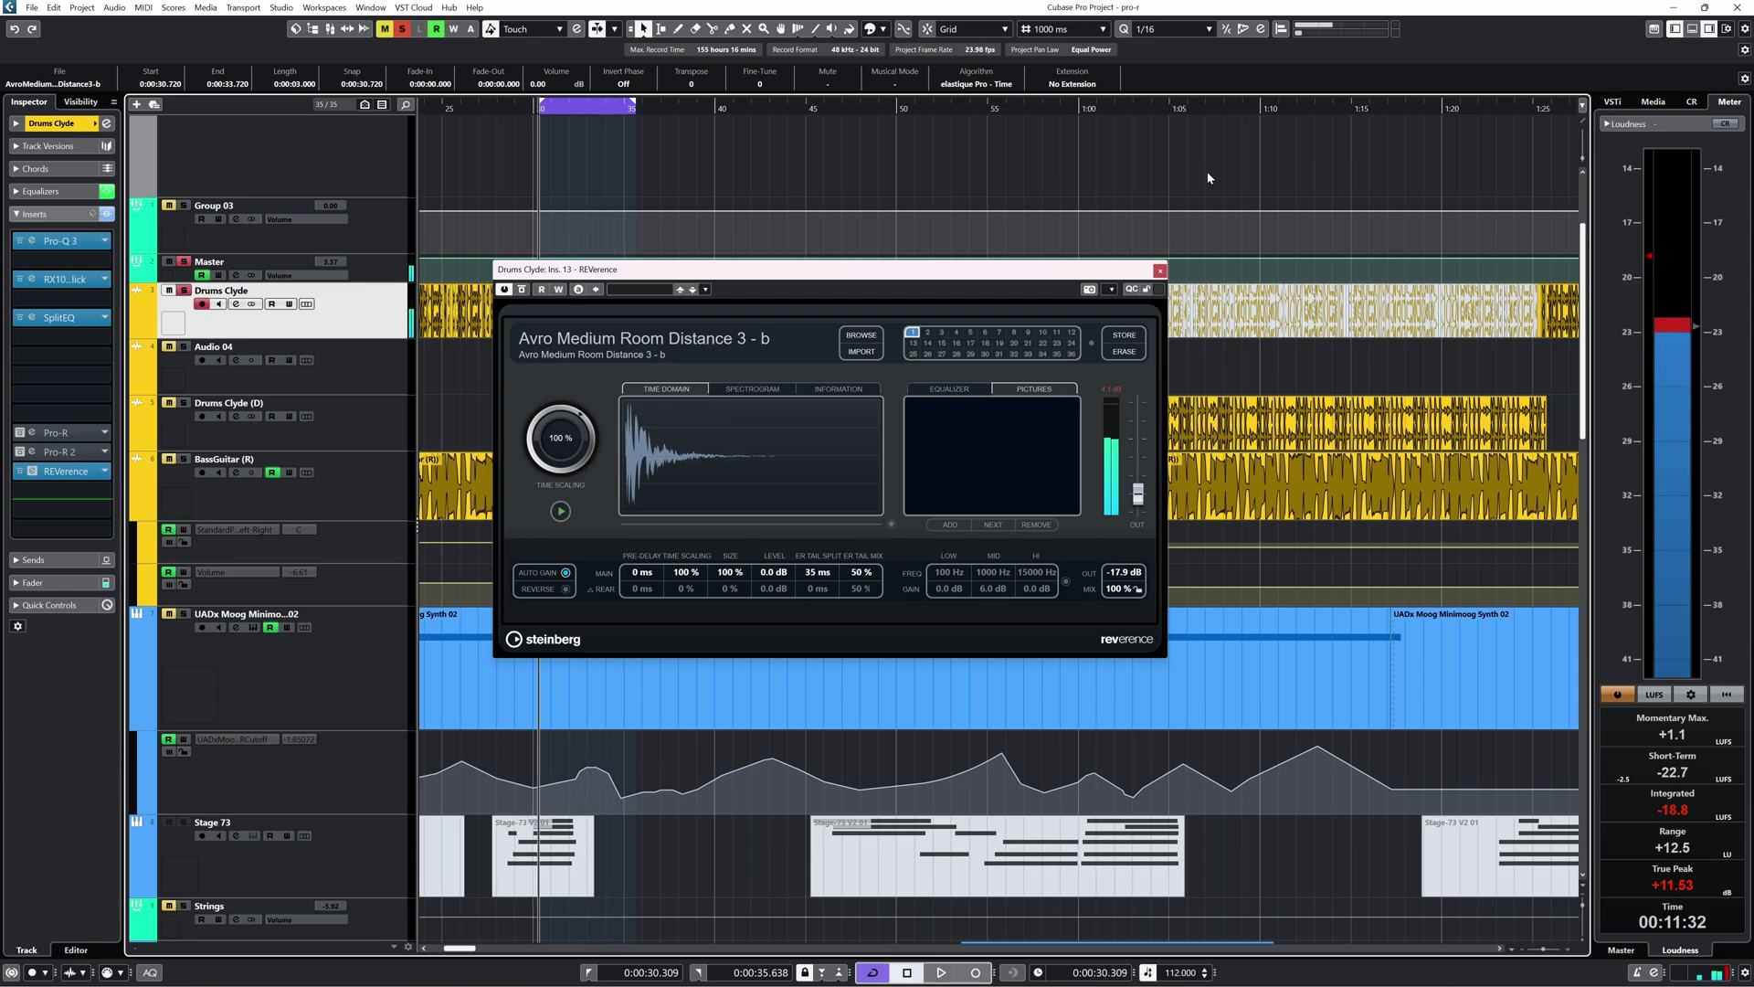
Bypass REVerence, enable Pro-R 2 on the Drums Clyde track and play the drums for comparison
left_click(522, 289)
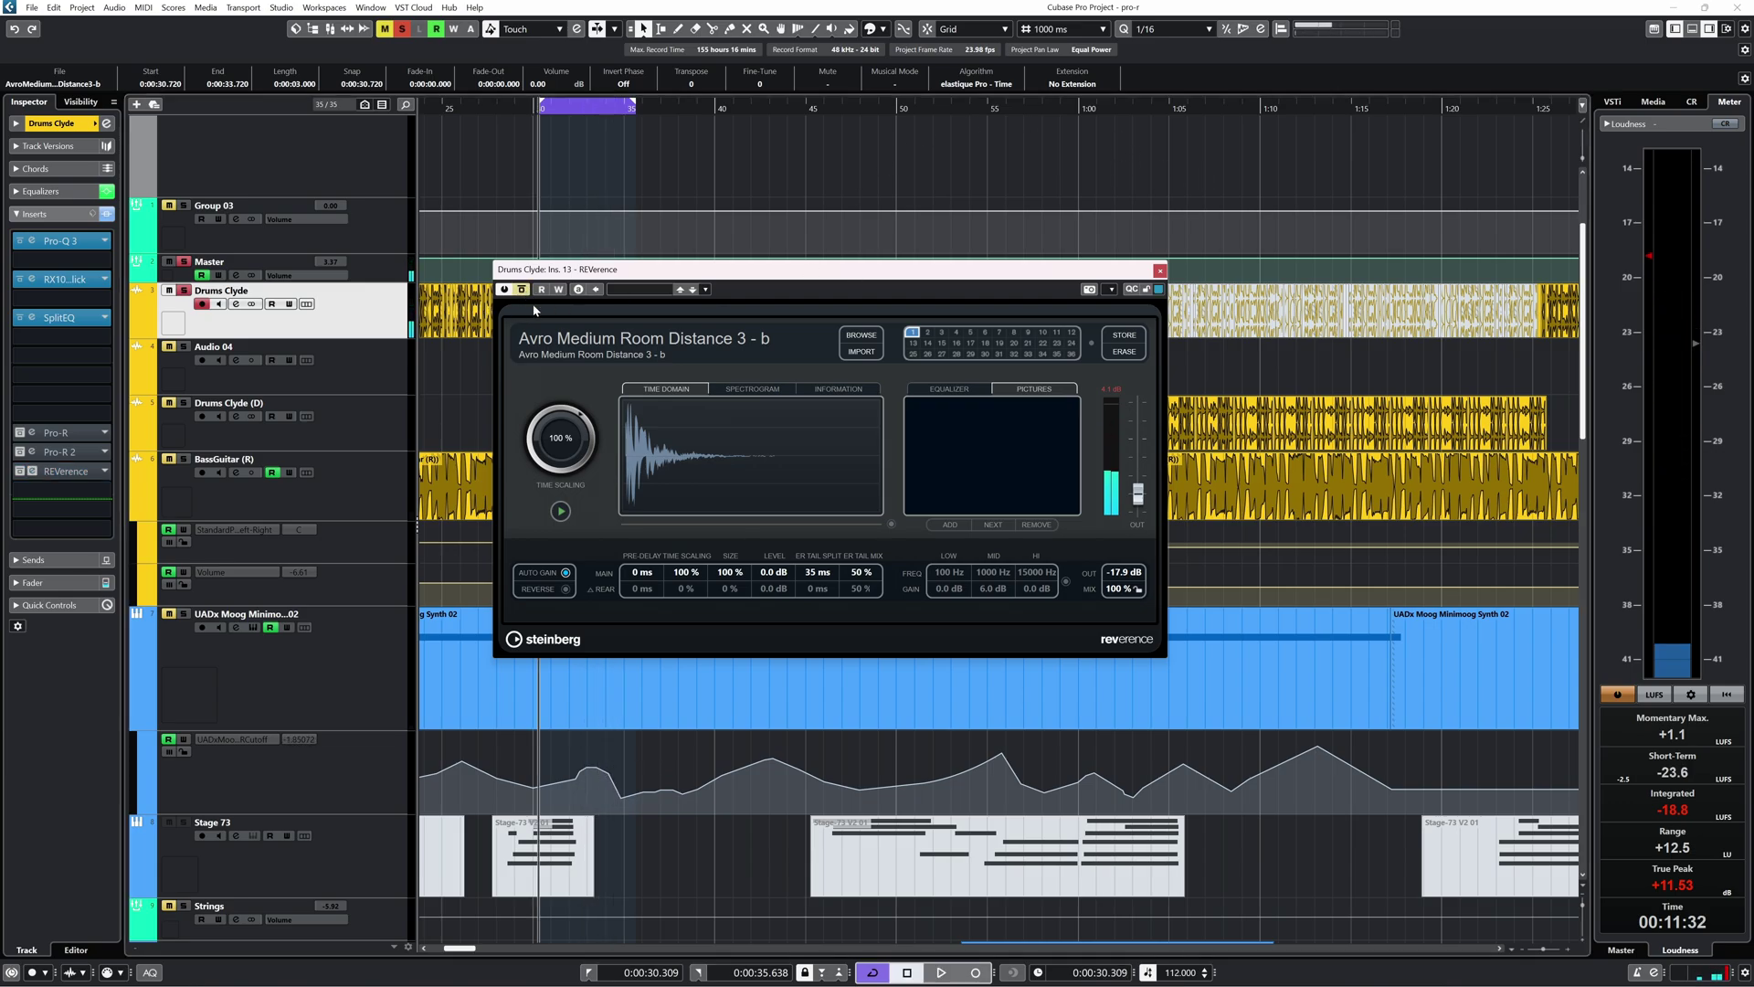
left_click(19, 451)
key("space")
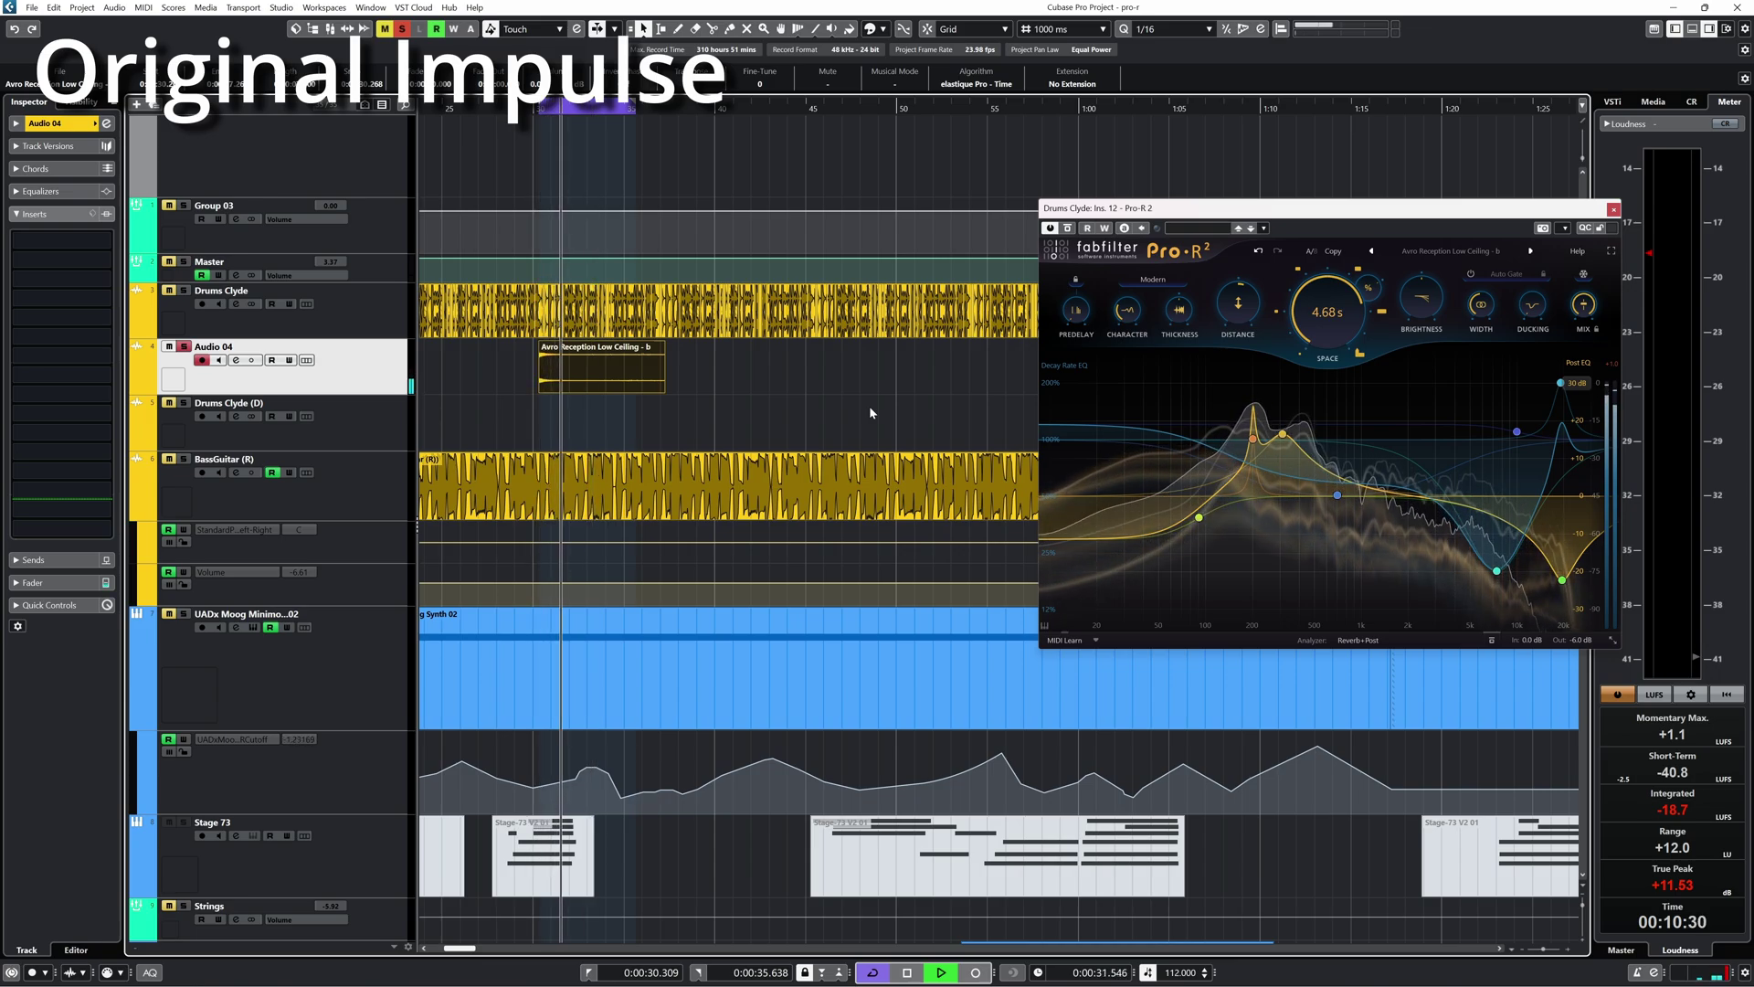
Compare the original Avro Reception Low Ceiling - b impulse with the drums played through REVerence using that impulse
key("space")
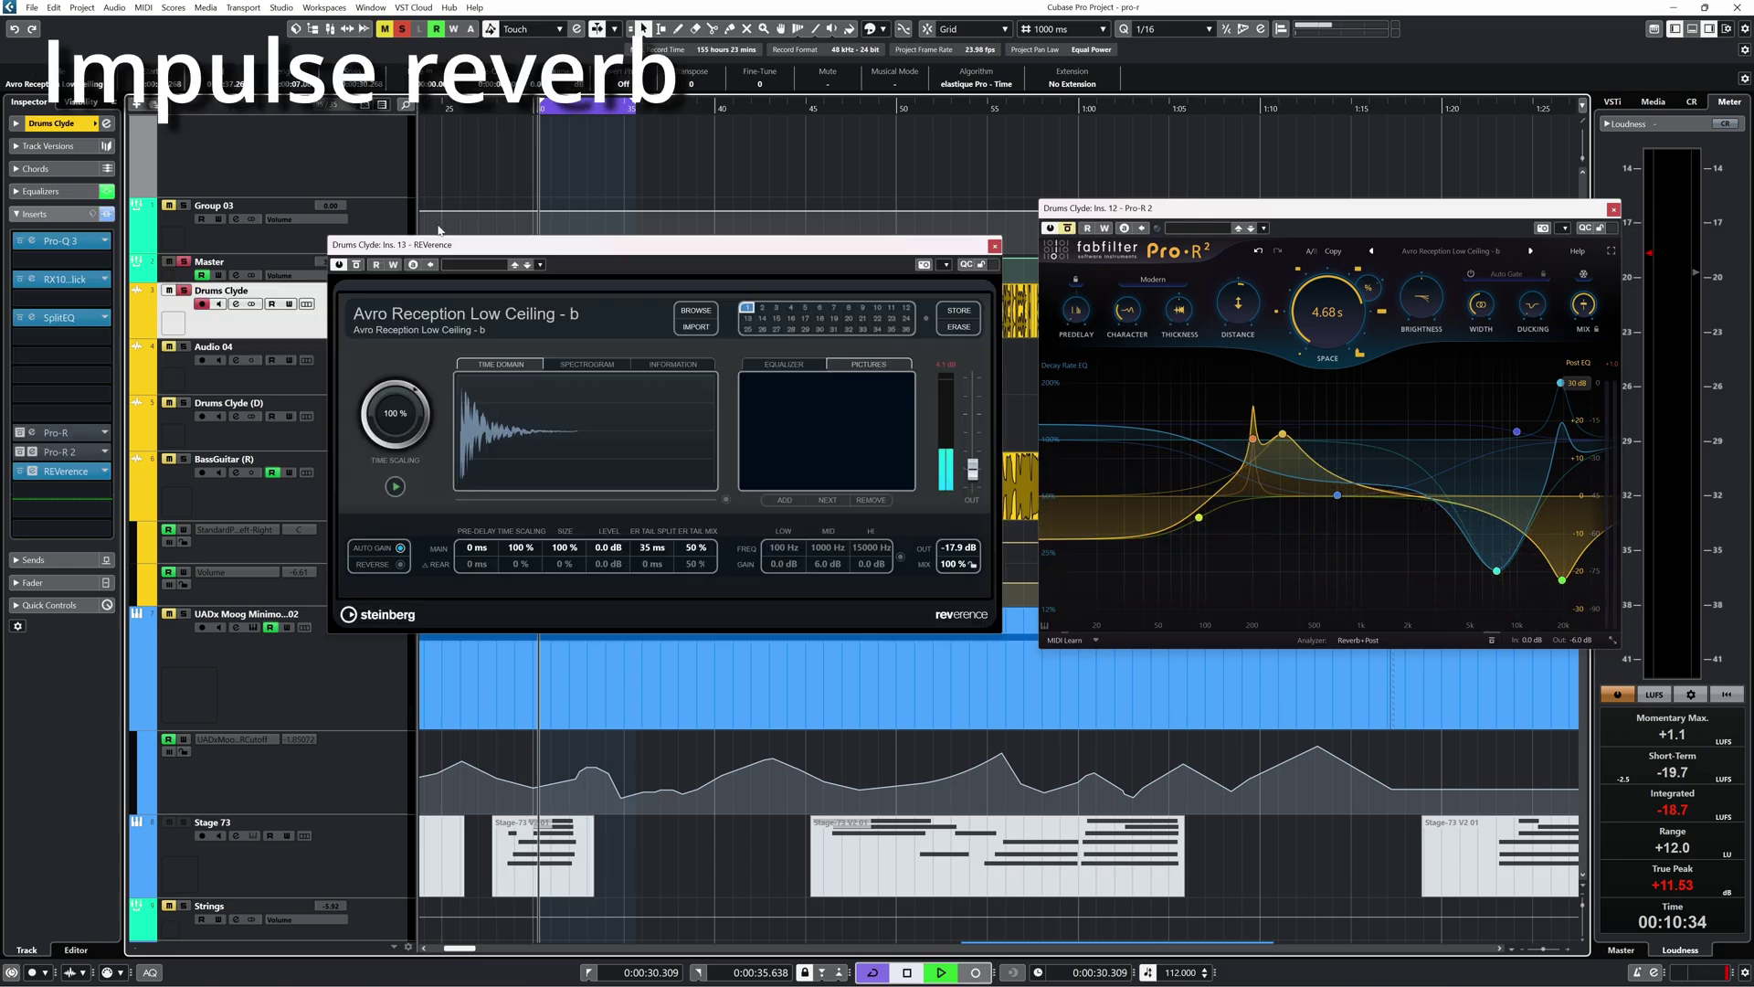
key("space")
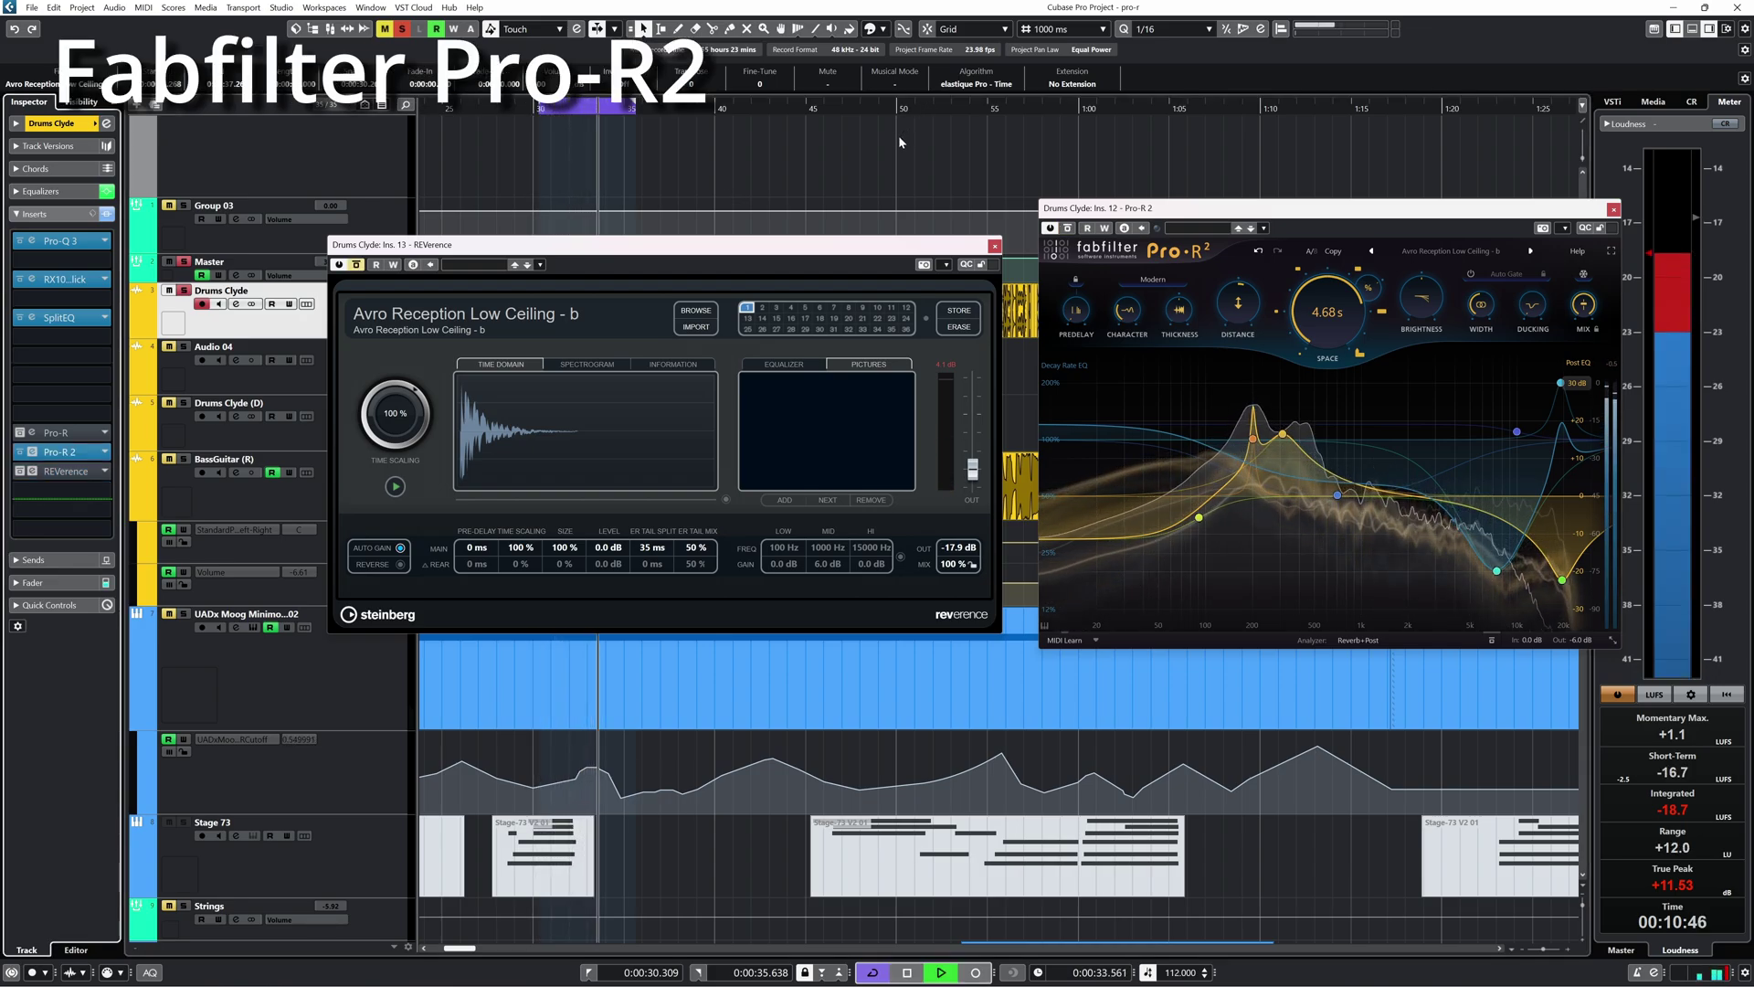
Fine-tune the low-frequency Post EQ shelf to about 125.74 Hz and -12.73 dB in Pro-R 2, and stop playback
mouse_move(1253, 442)
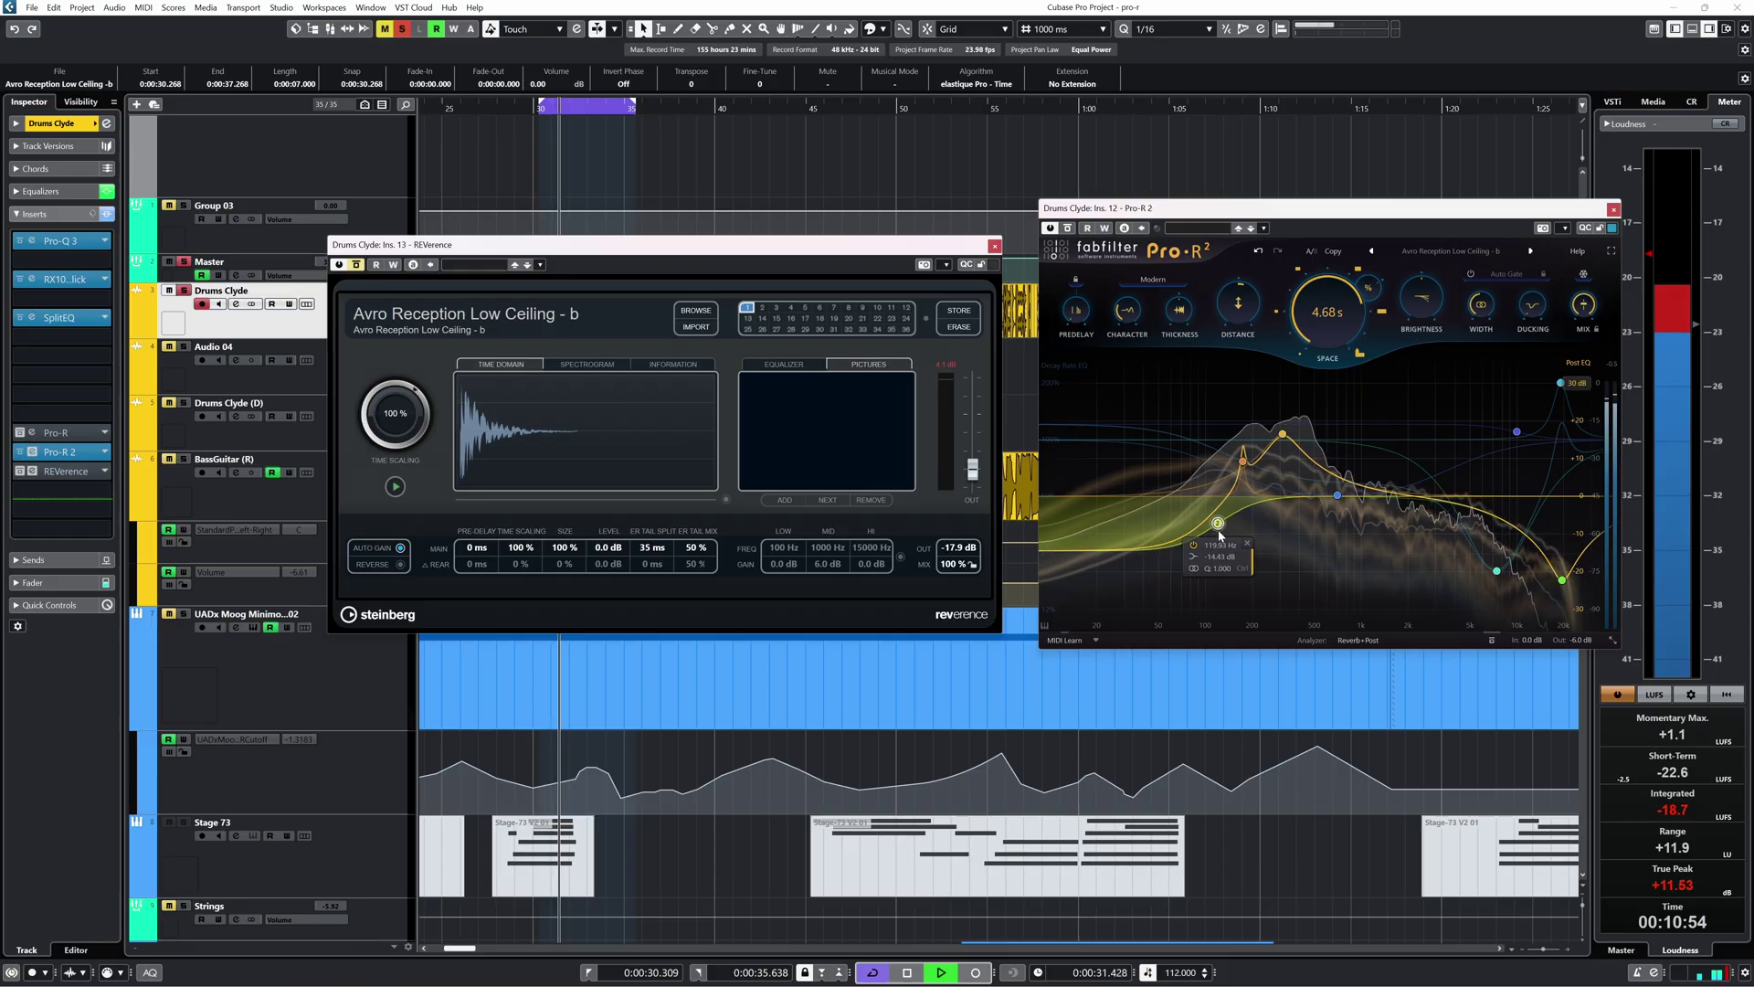
left_click_drag(1219, 531, 1221, 527)
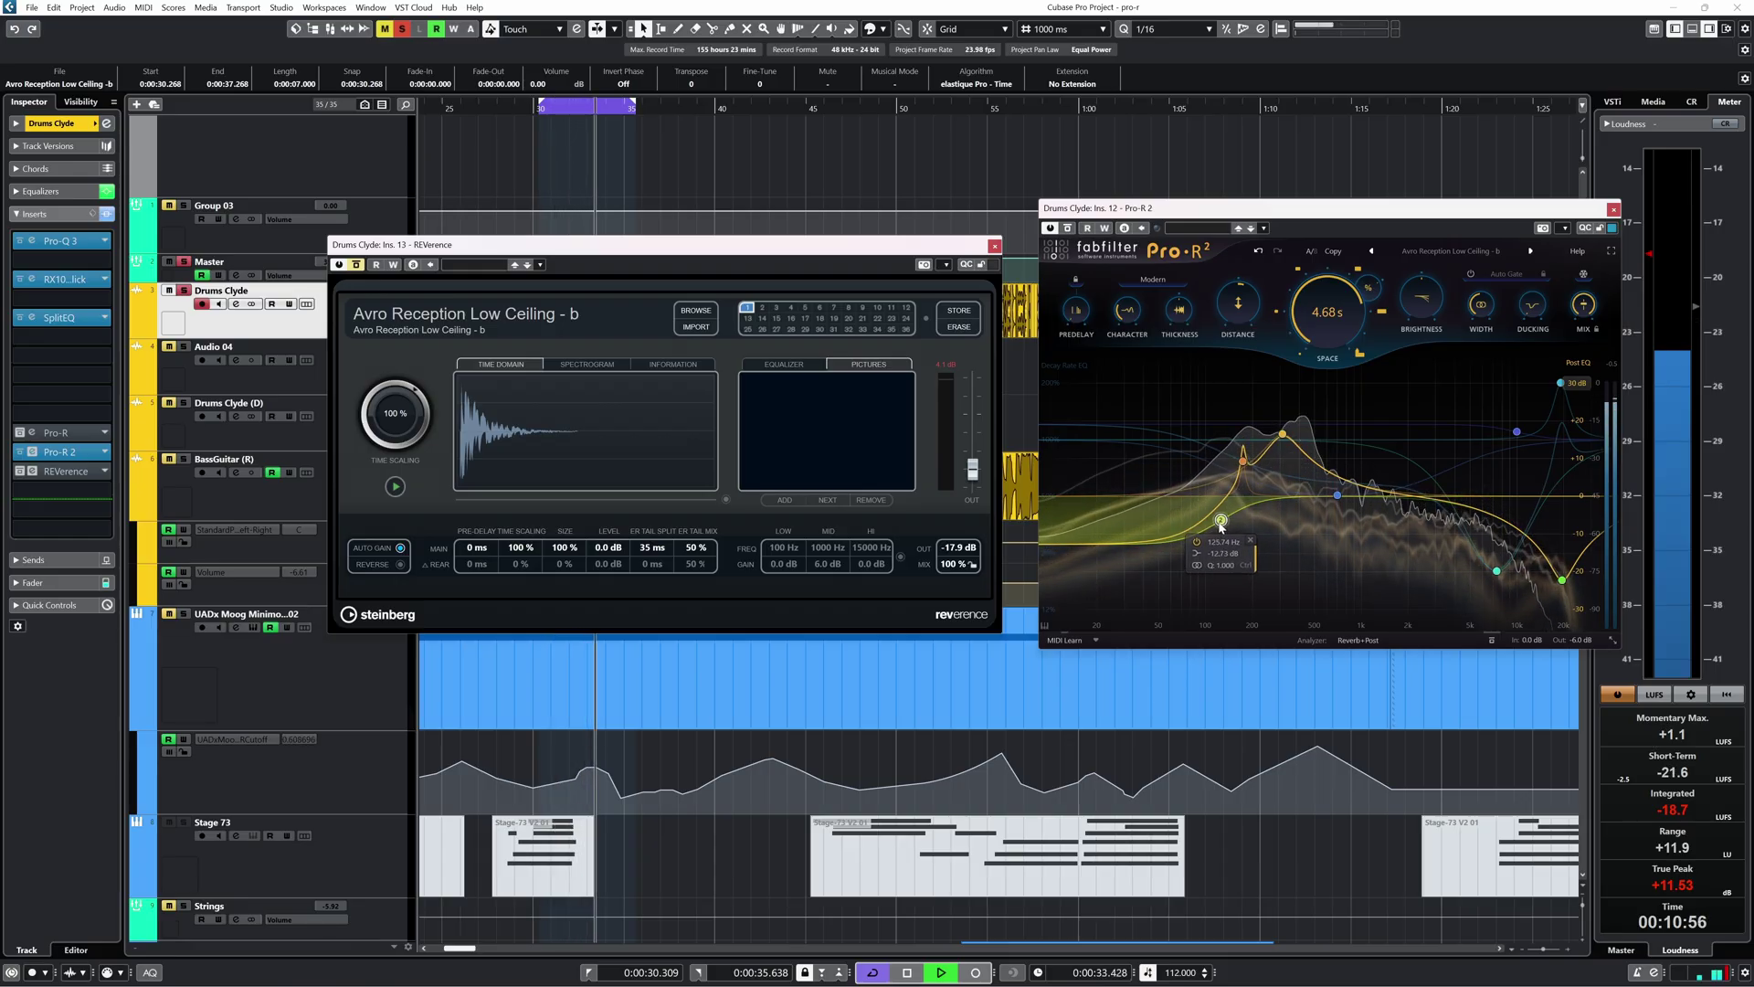
key("space")
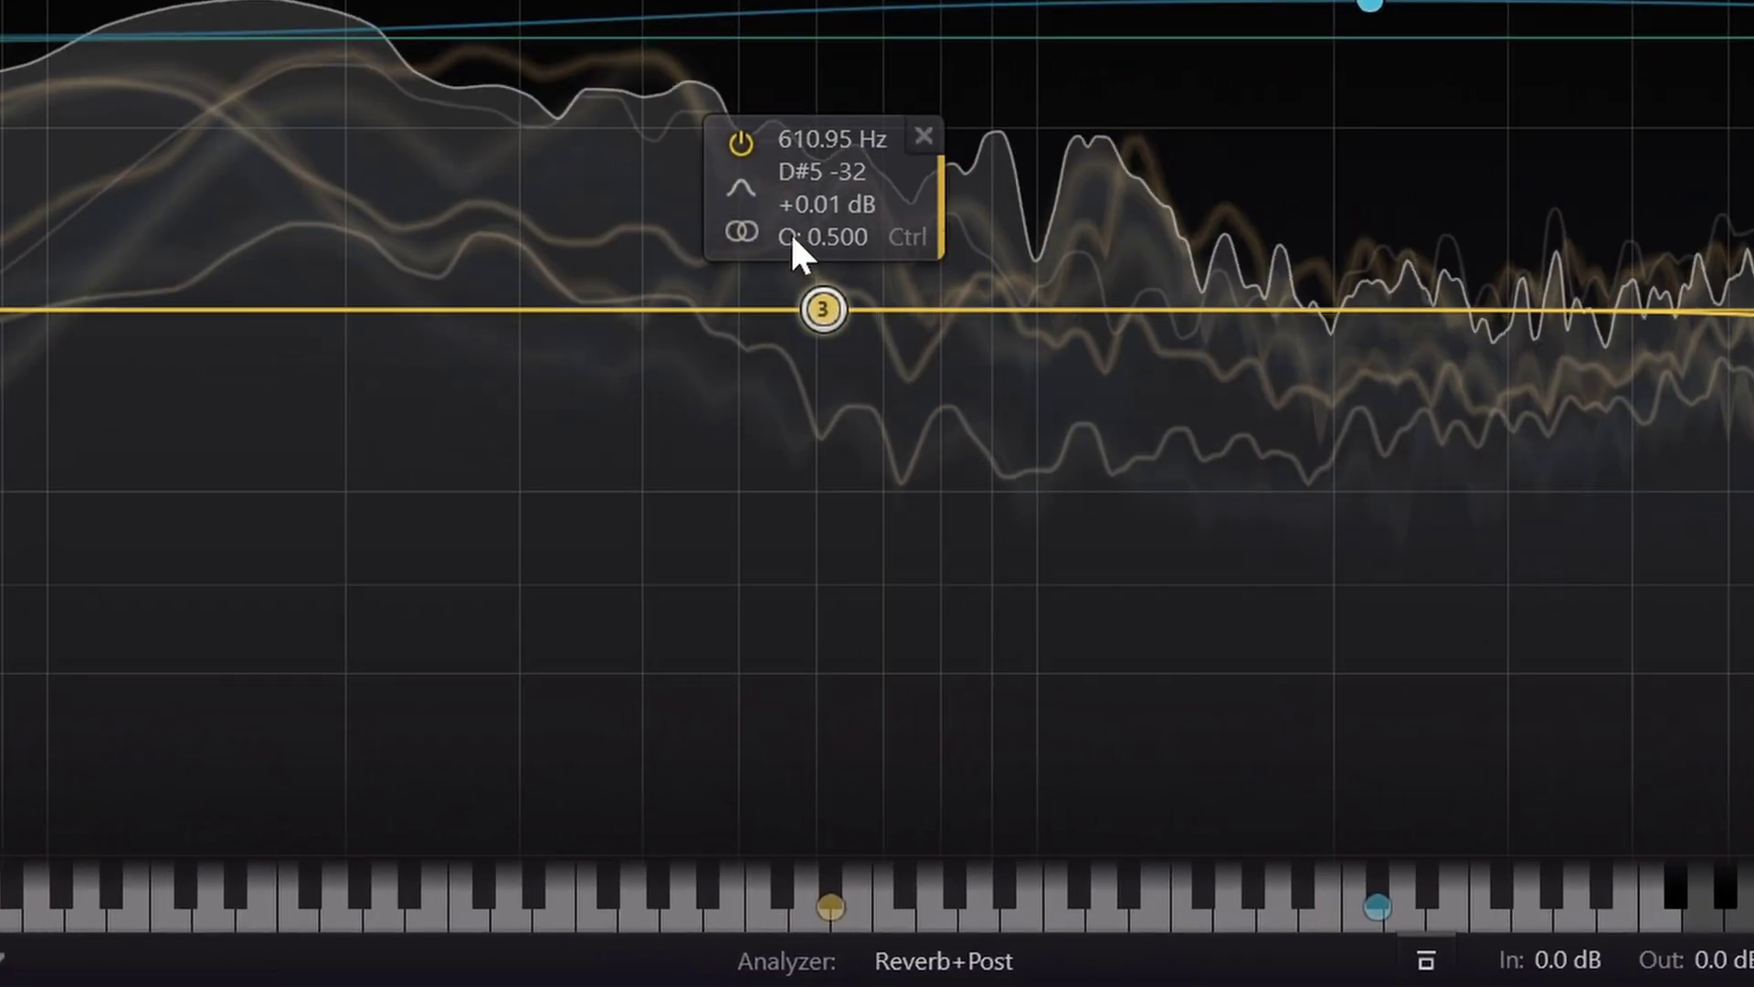
Move Post EQ band 3 down to about 53.2 Hz and change its shape to Low Cut
left_click(848, 568)
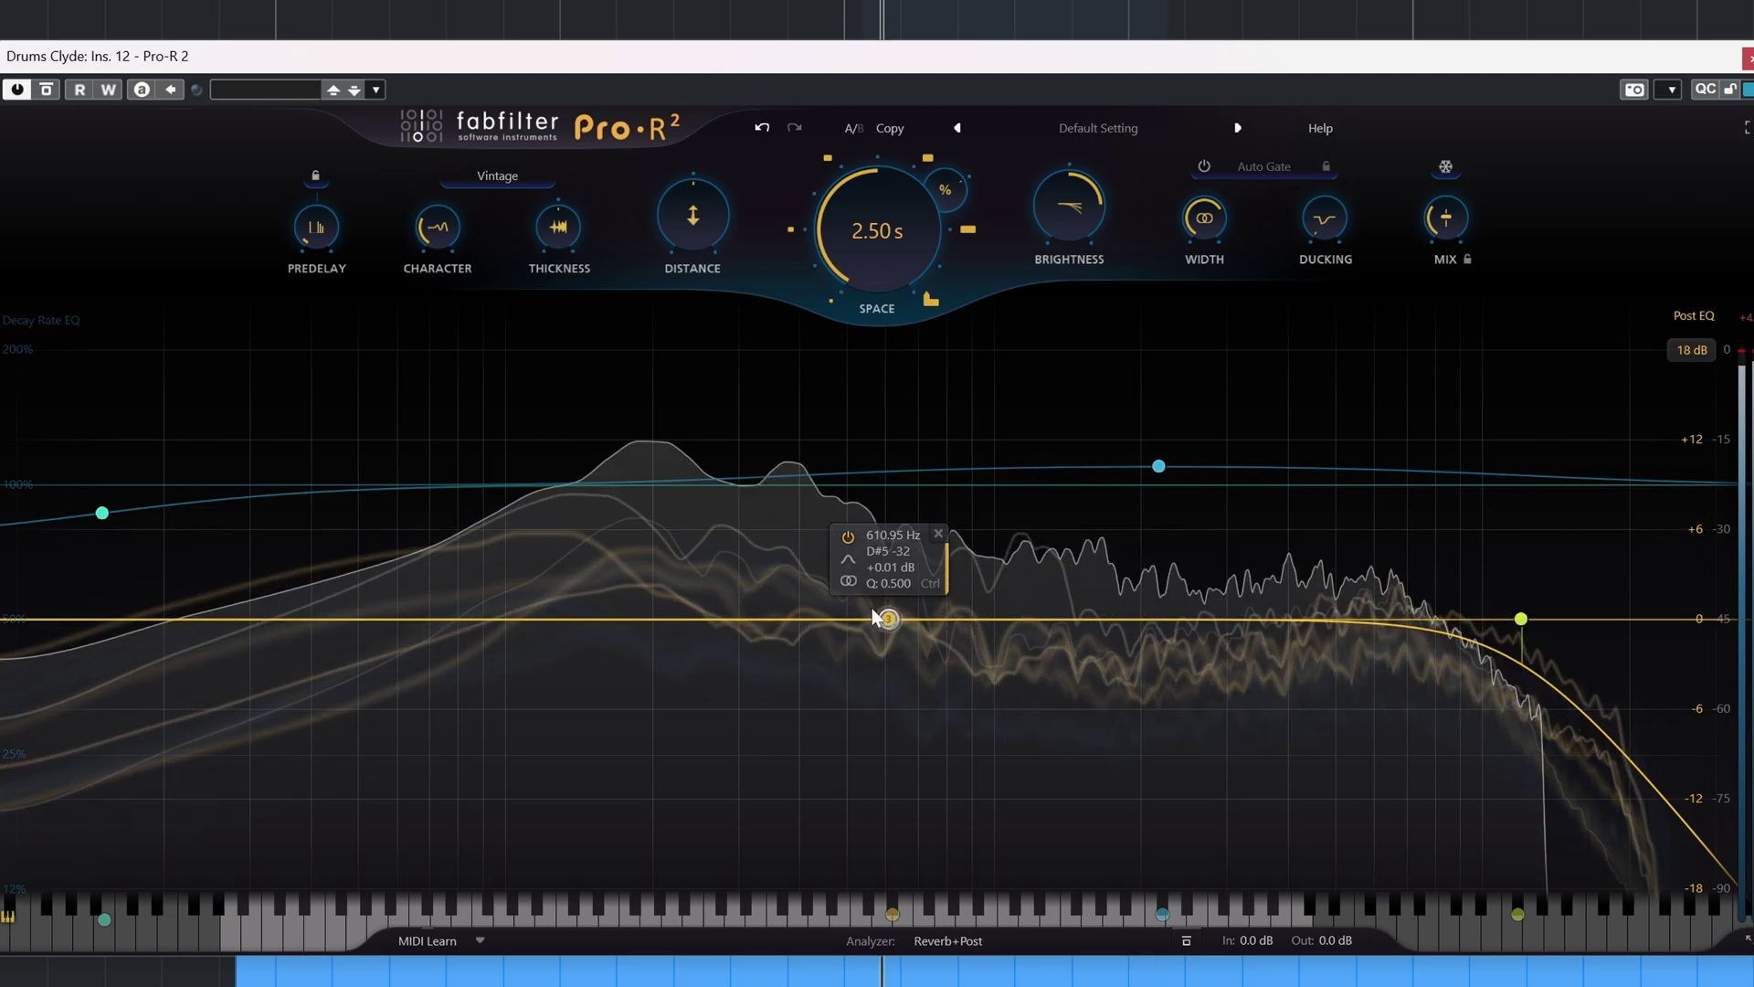
left_click_drag(888, 618, 370, 670)
left_click(332, 728)
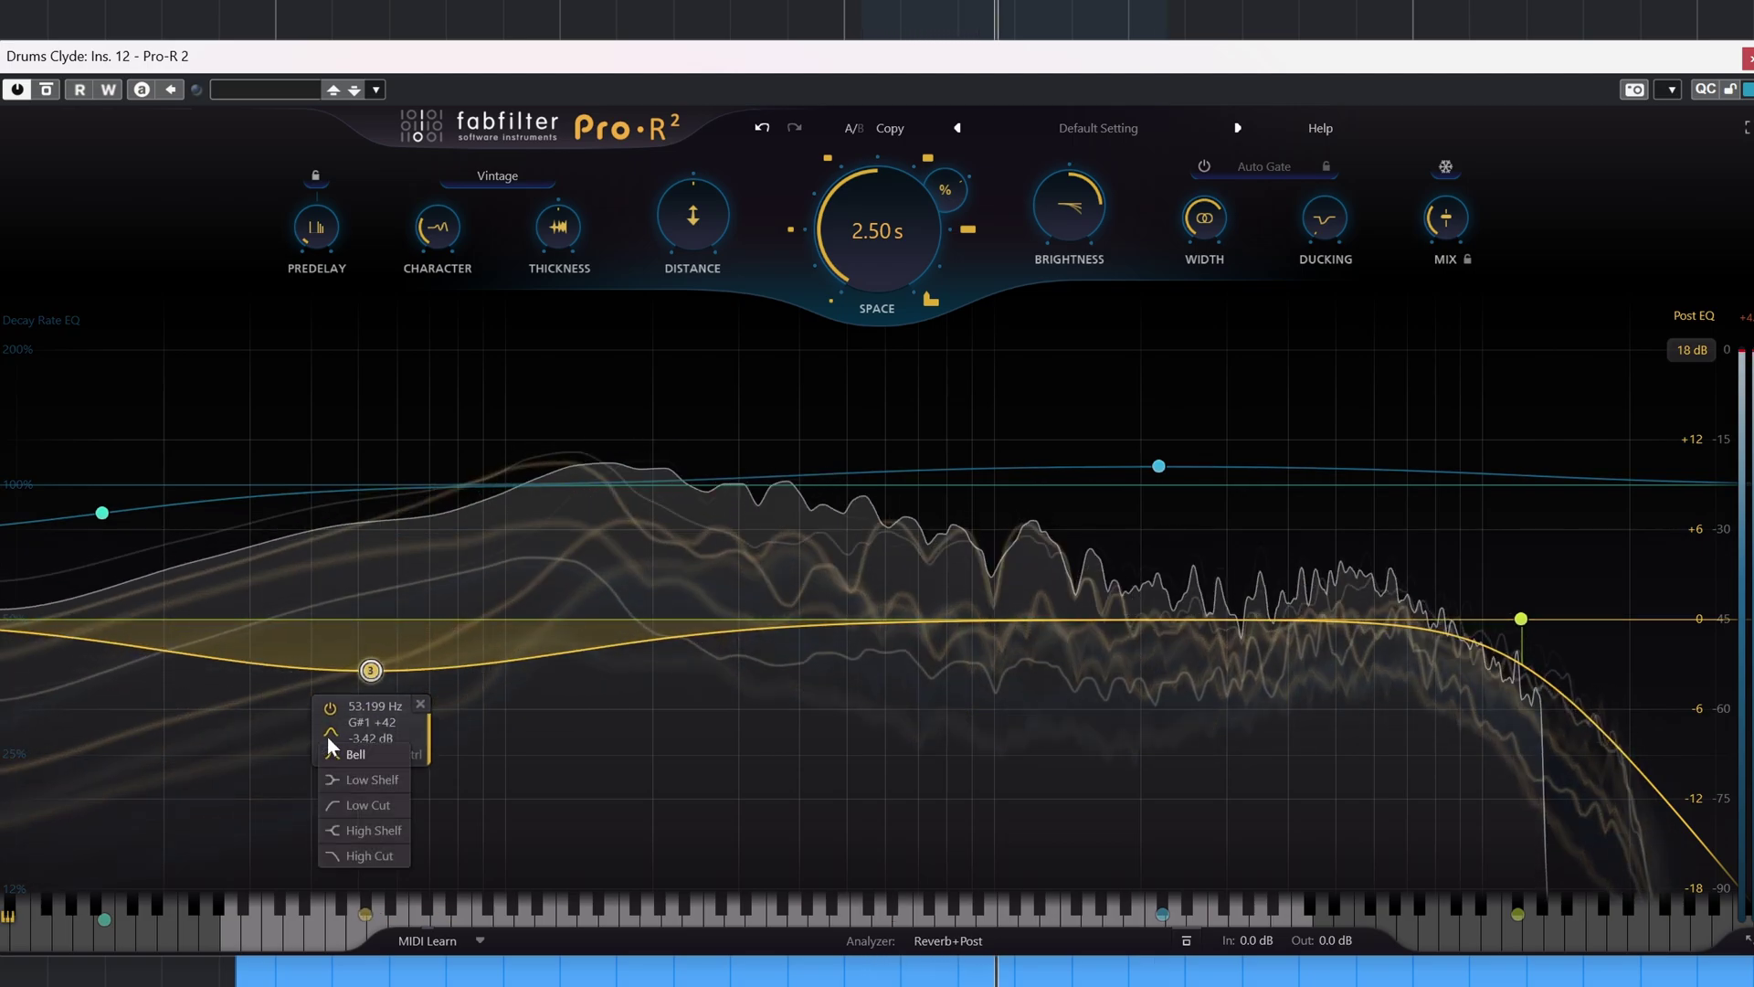
left_click(370, 805)
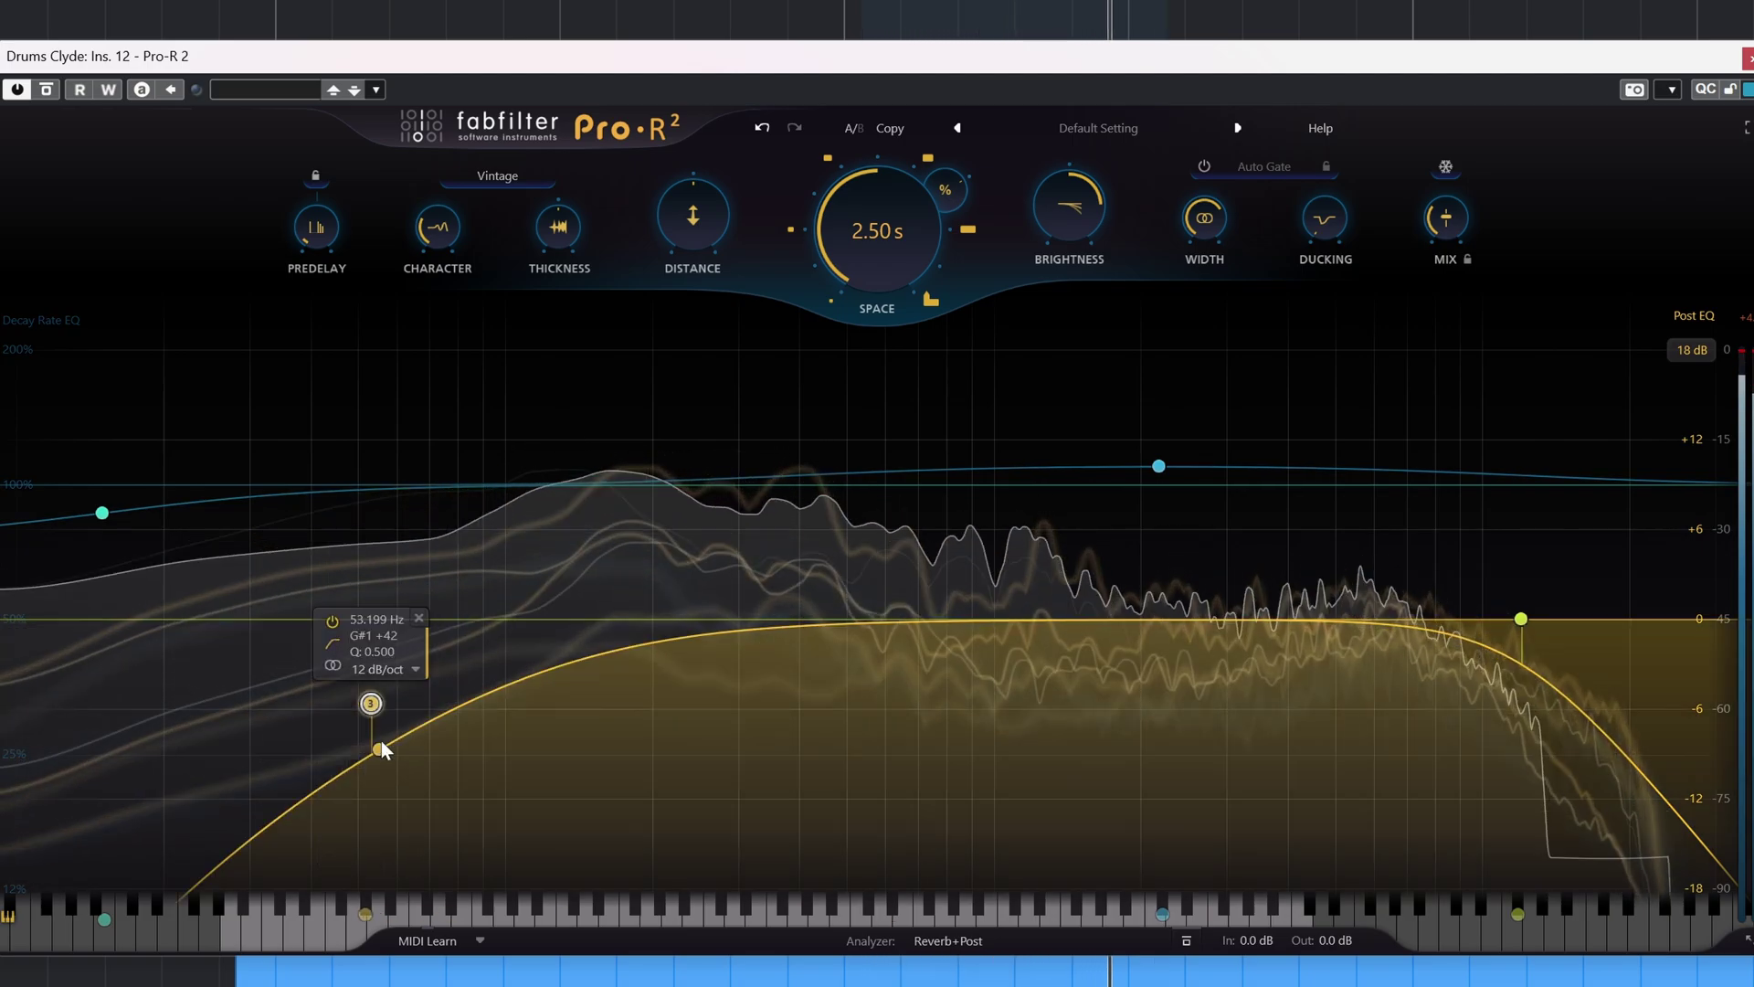
Restrict the low cut to the Side signal and shift it to about 85.7 Hz with a Q of 0.585
left_click(335, 668)
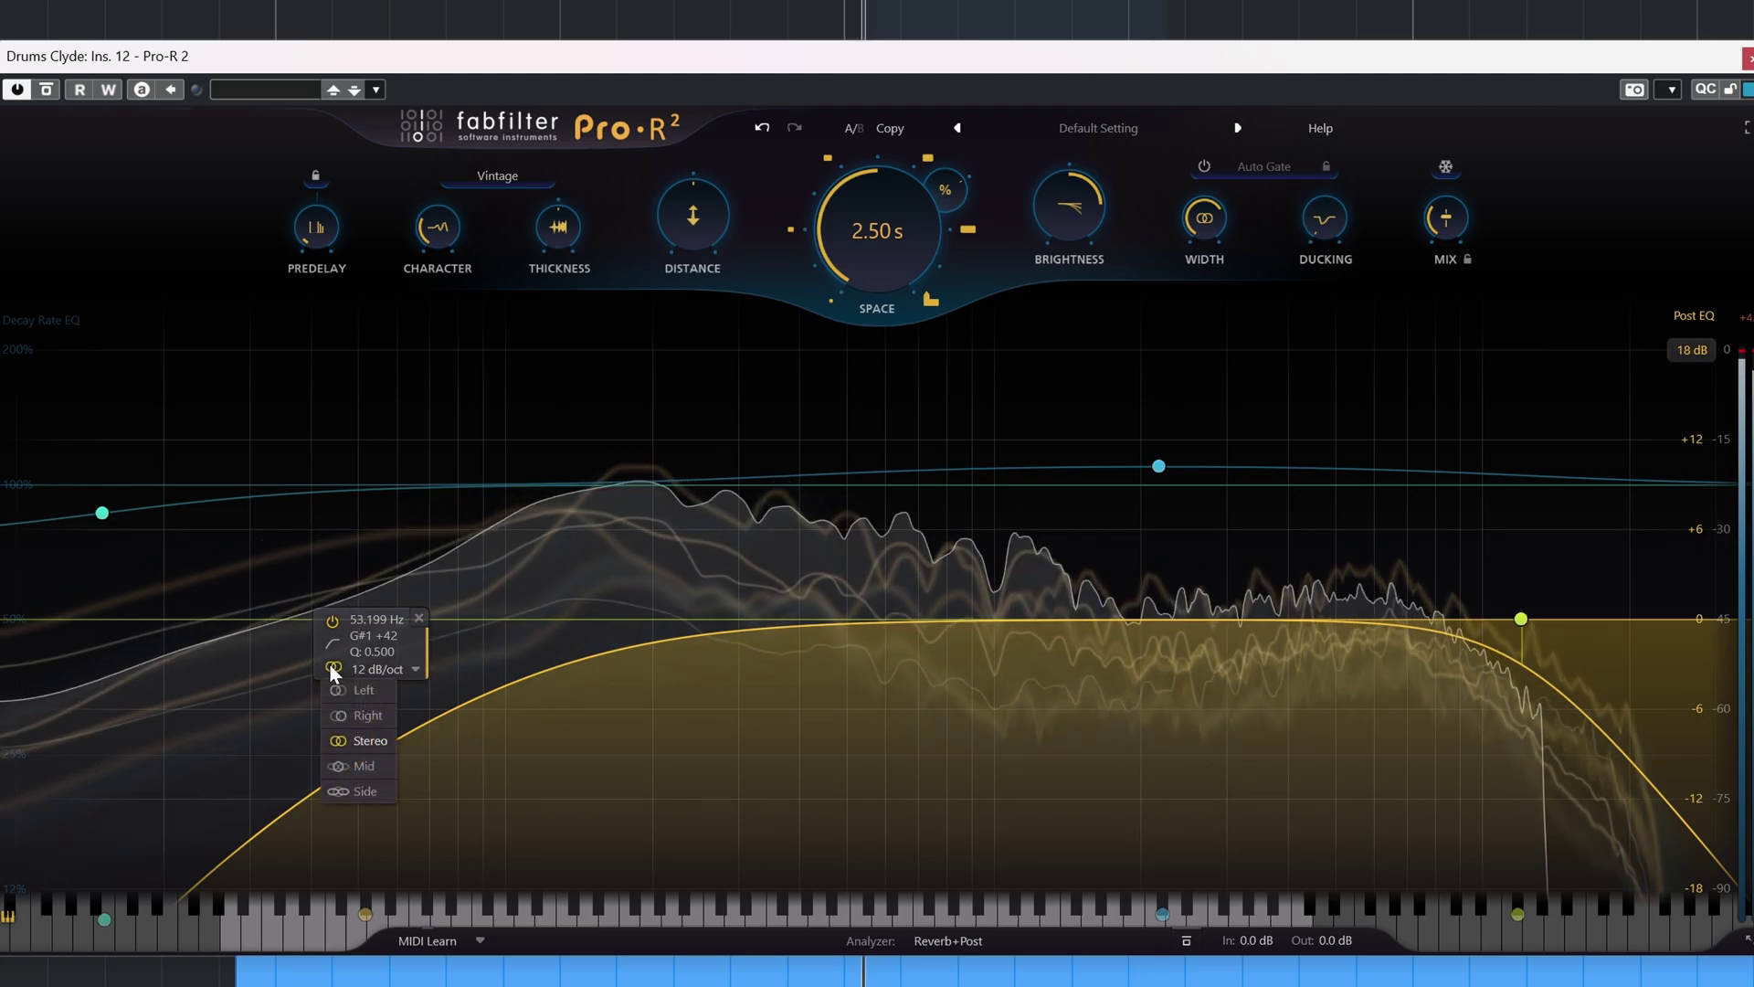
left_click(365, 792)
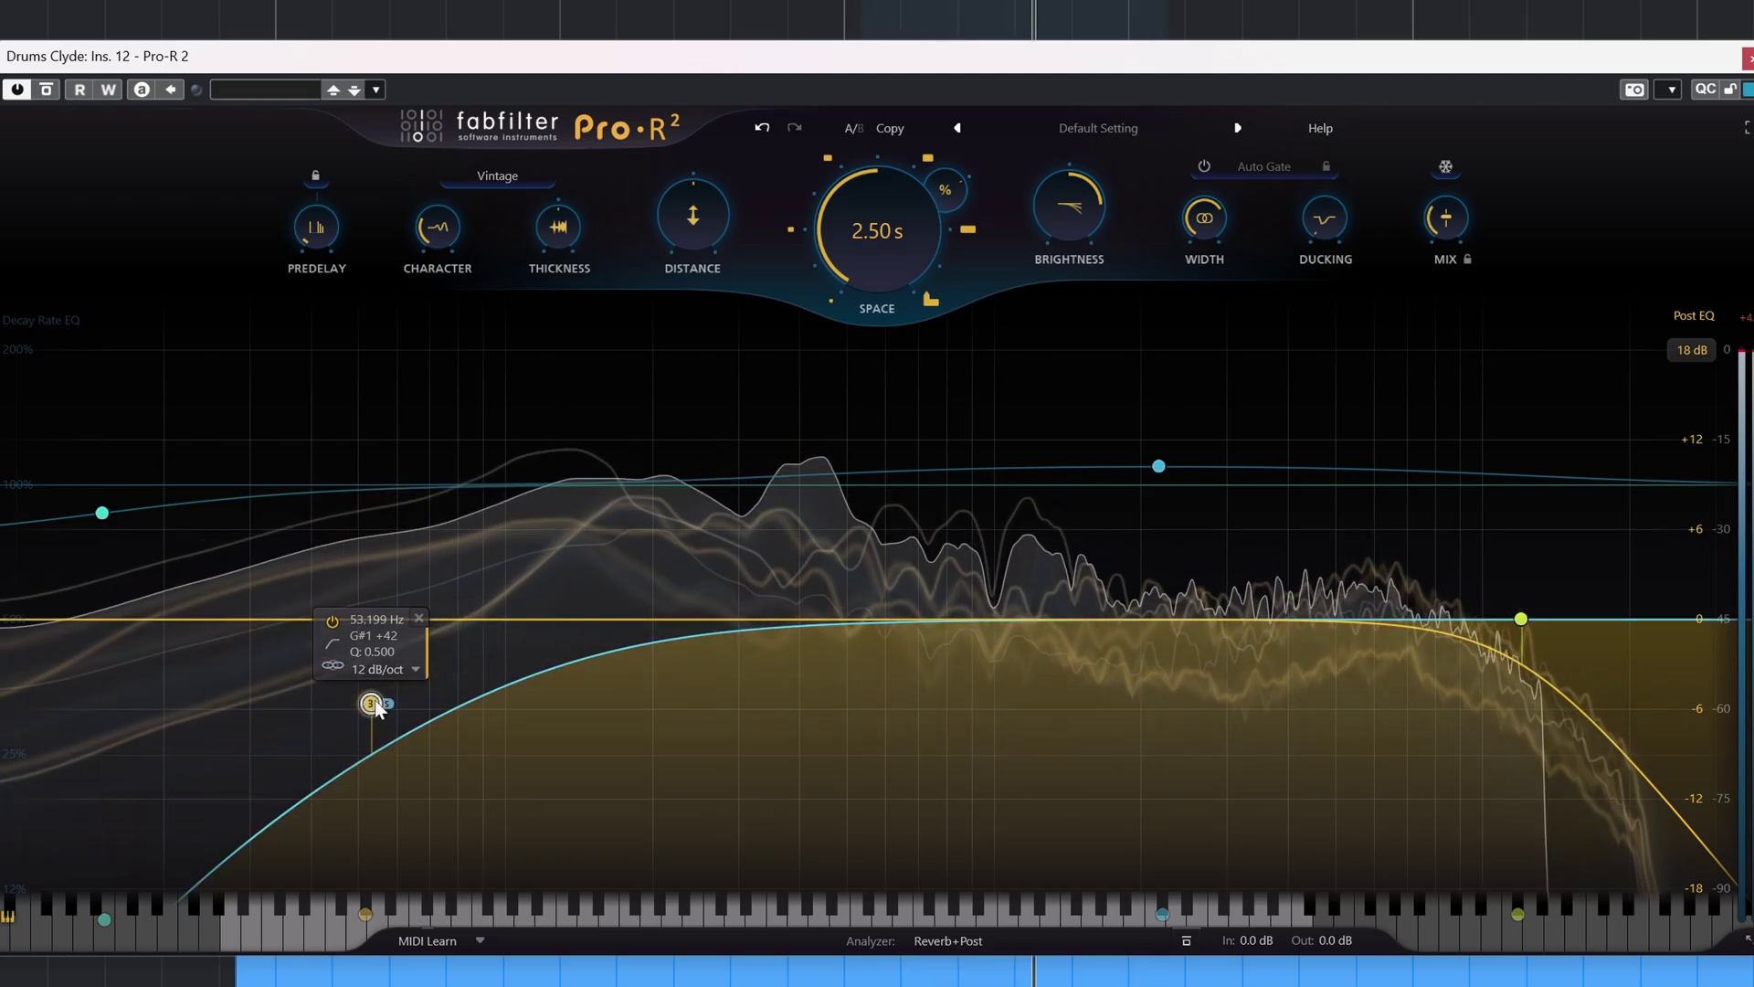
left_click_drag(381, 714, 481, 691)
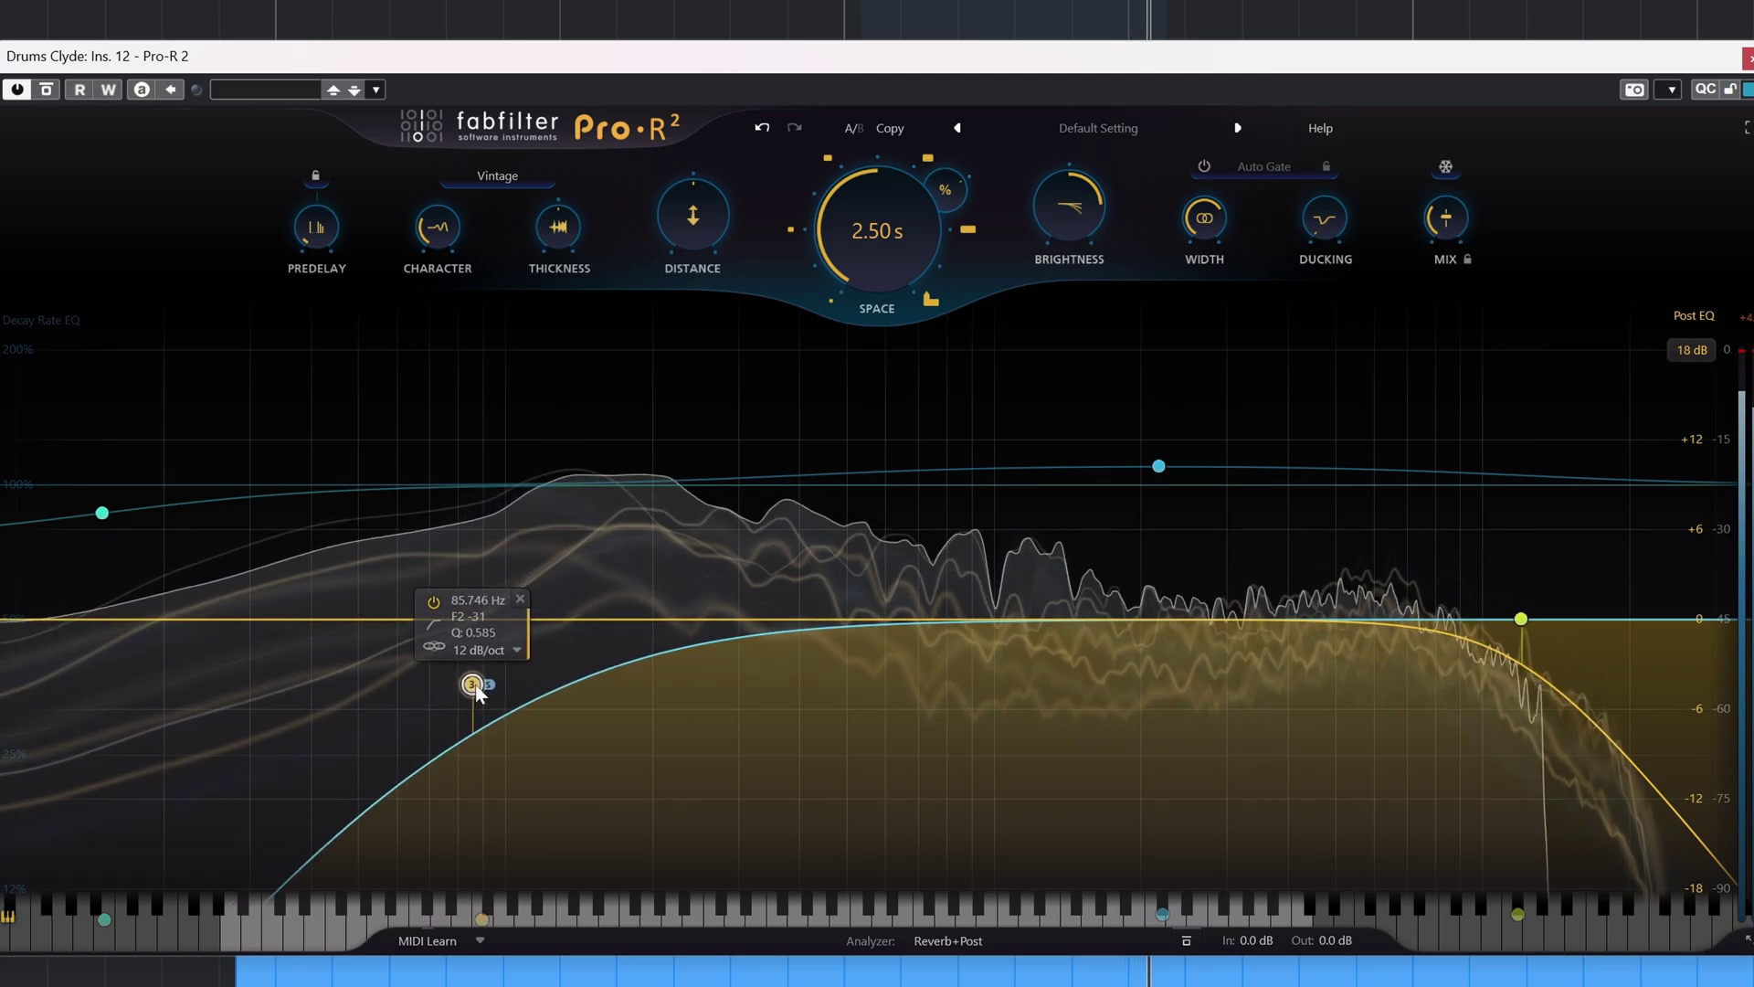
Add a Side bell boost of about +12.51 dB at 2293 Hz with Q 0.340, and set the Mix to 35.7%
left_click_drag(1160, 621, 1173, 429)
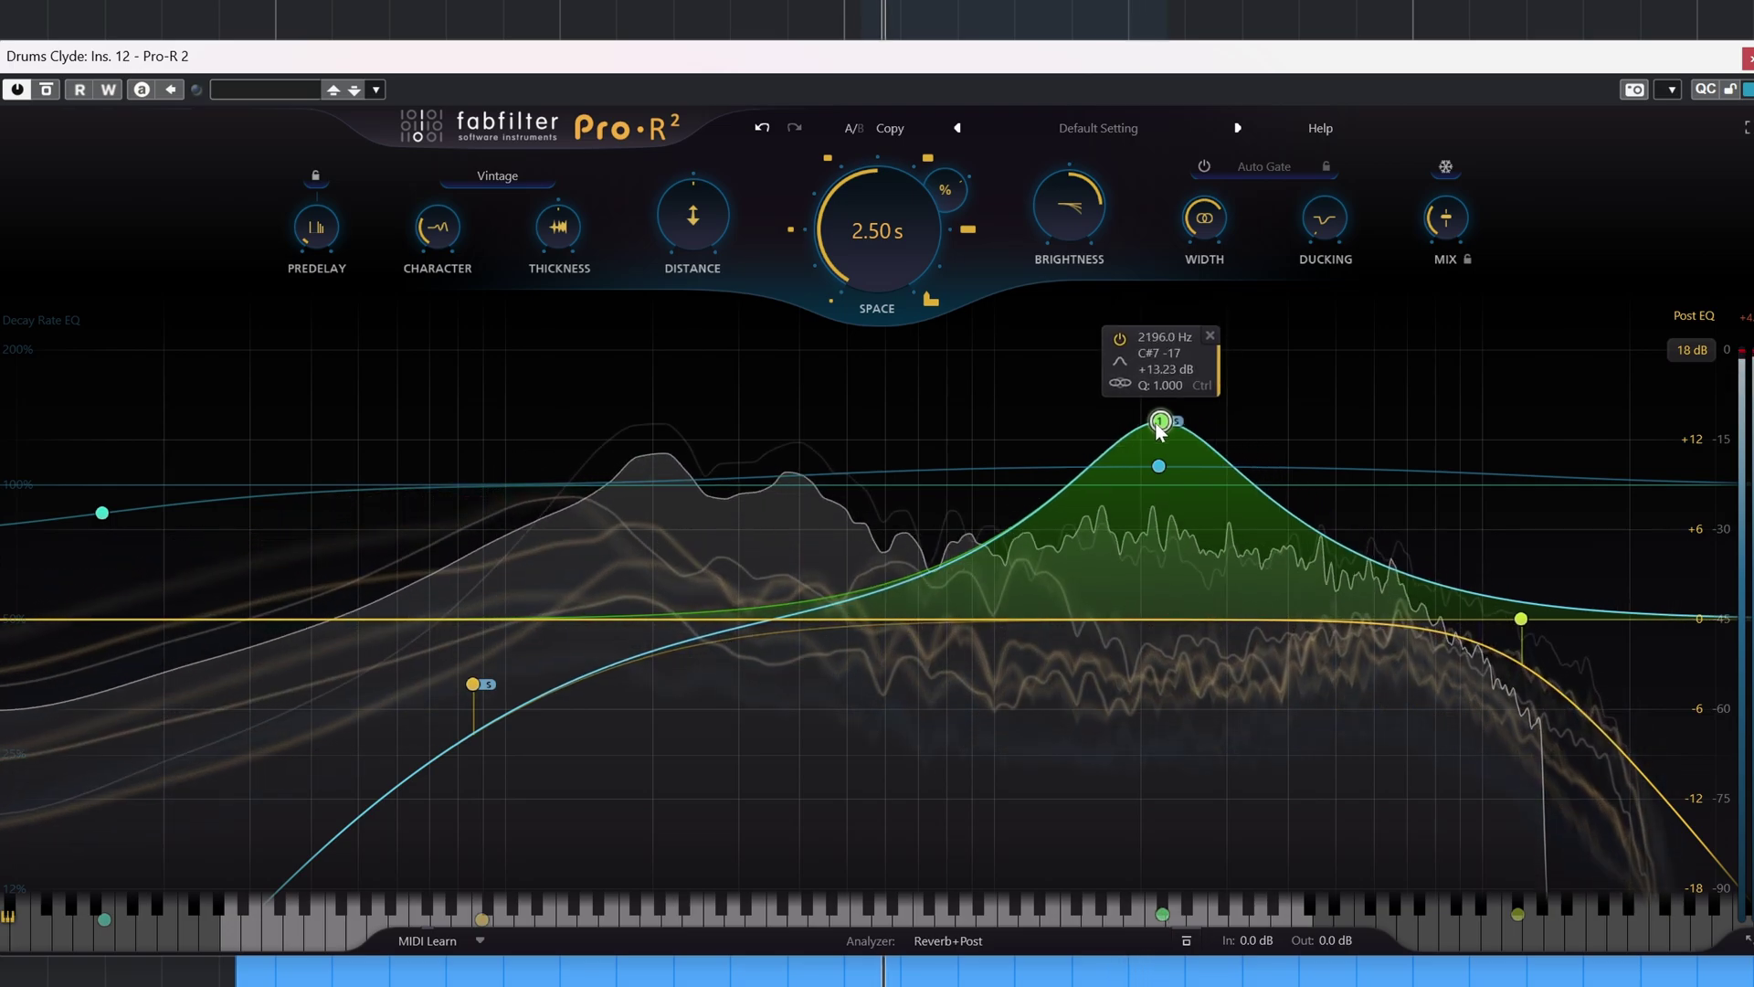
scroll(1173, 431, "up", 3)
scroll(1173, 433, "down", 5)
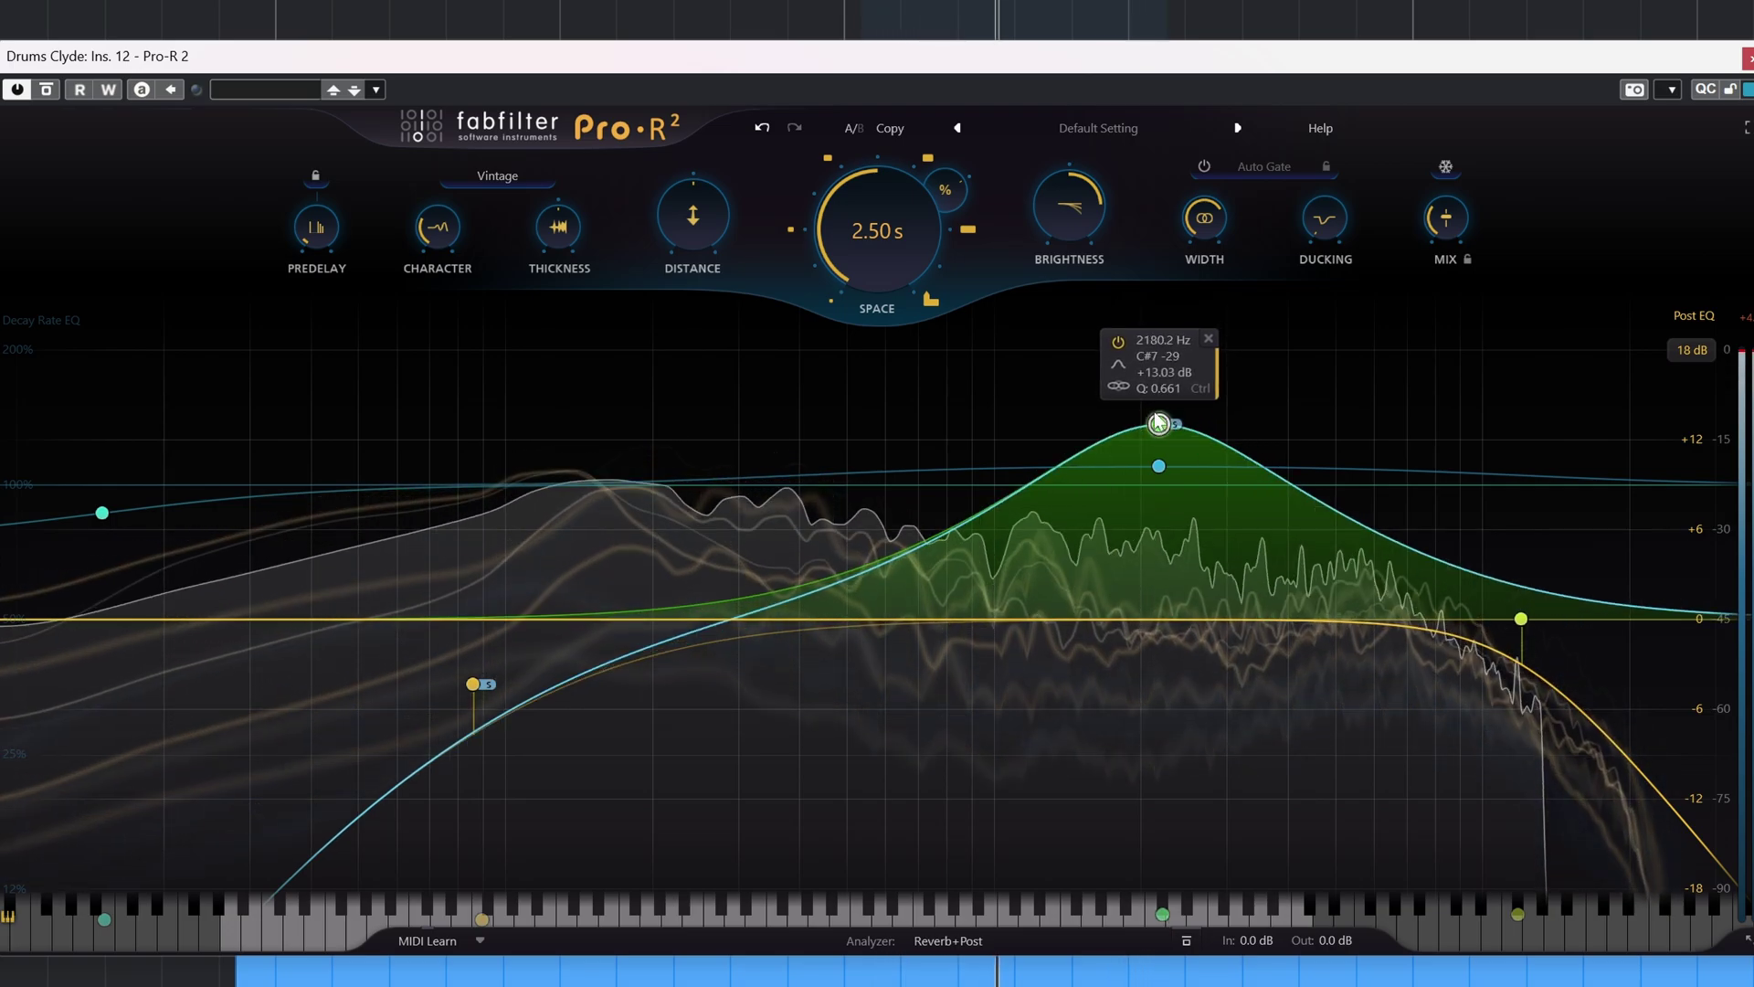
left_click_drag(1173, 433, 1173, 440)
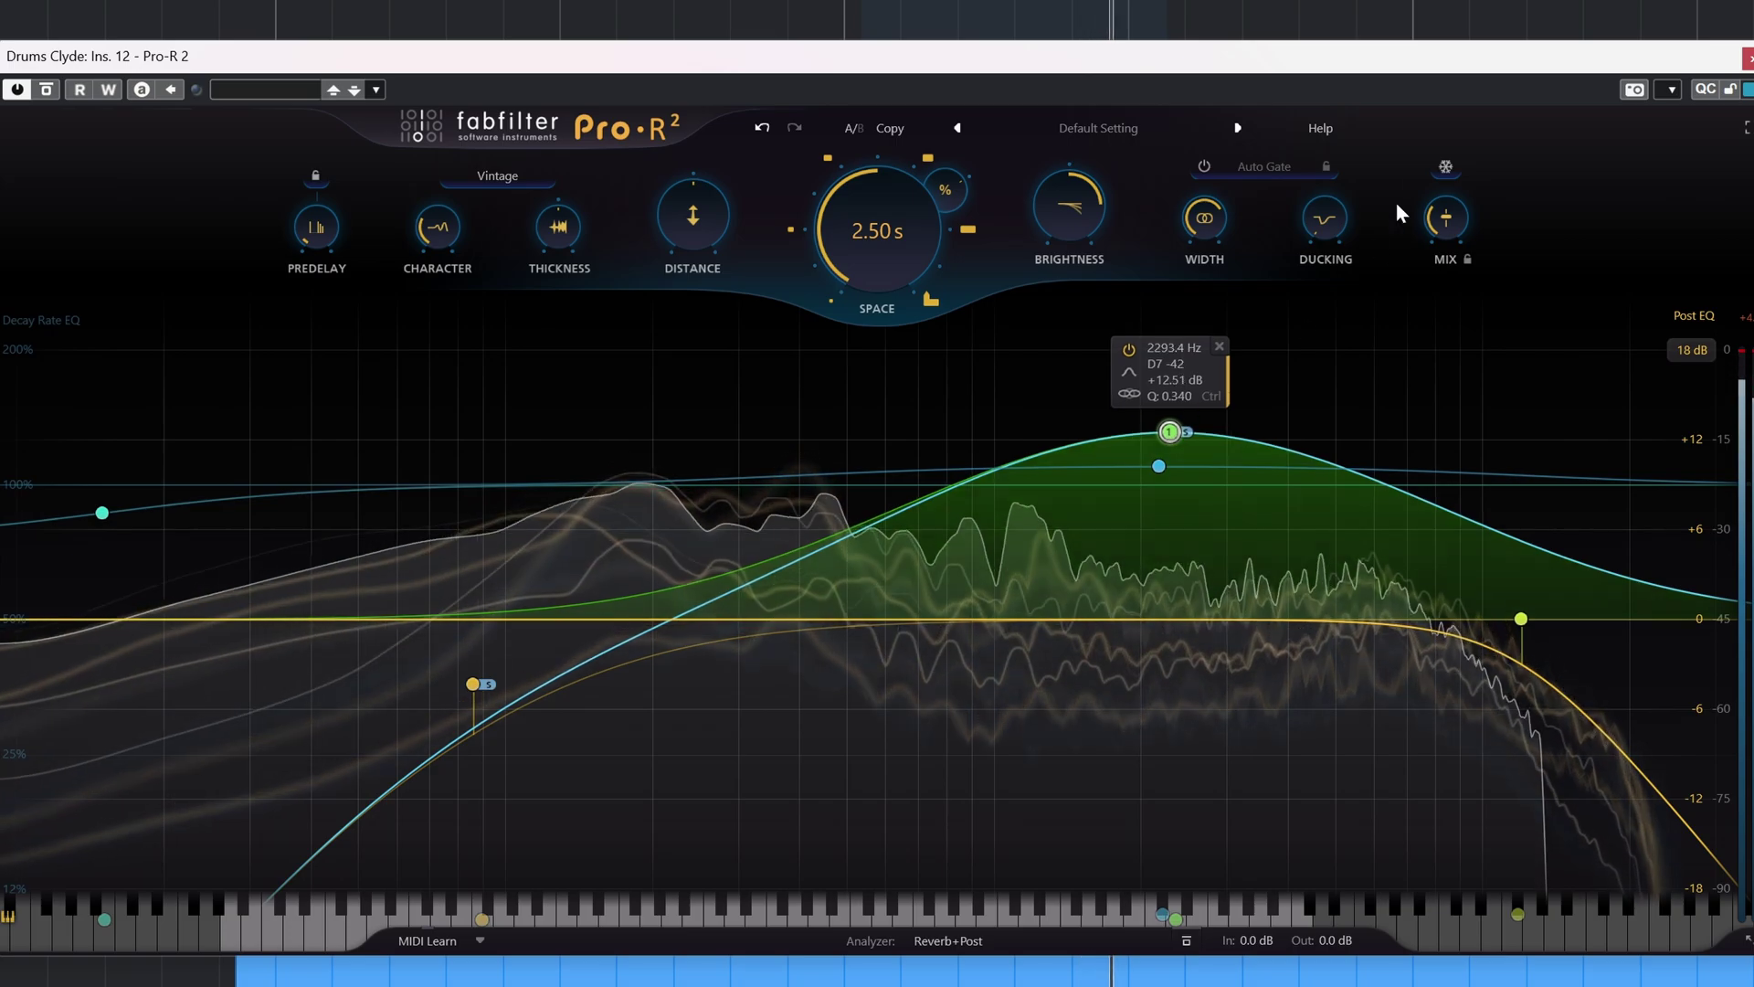
left_click_drag(1503, 110, 1471, 173)
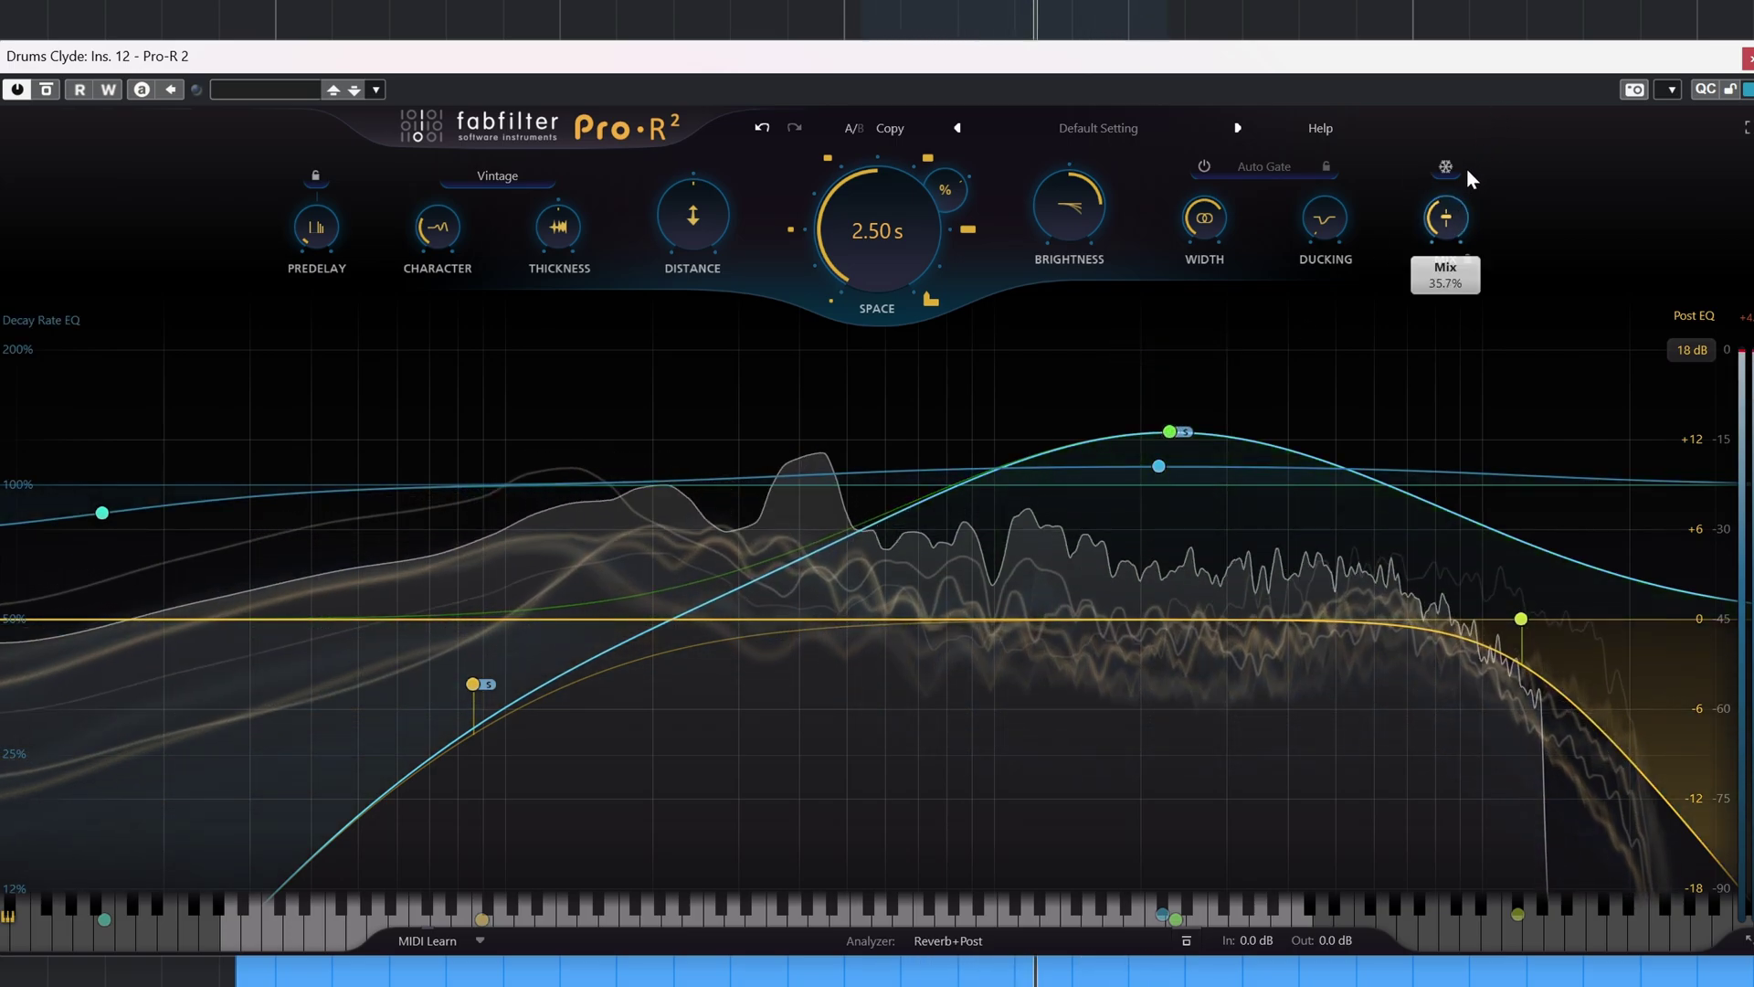
Move the Side low cut to about 98.7 Hz with Q 0.844 and the Side bell to about 2430 Hz at +11.44 dB
mouse_move(487, 710)
left_click_drag(487, 711, 536, 653)
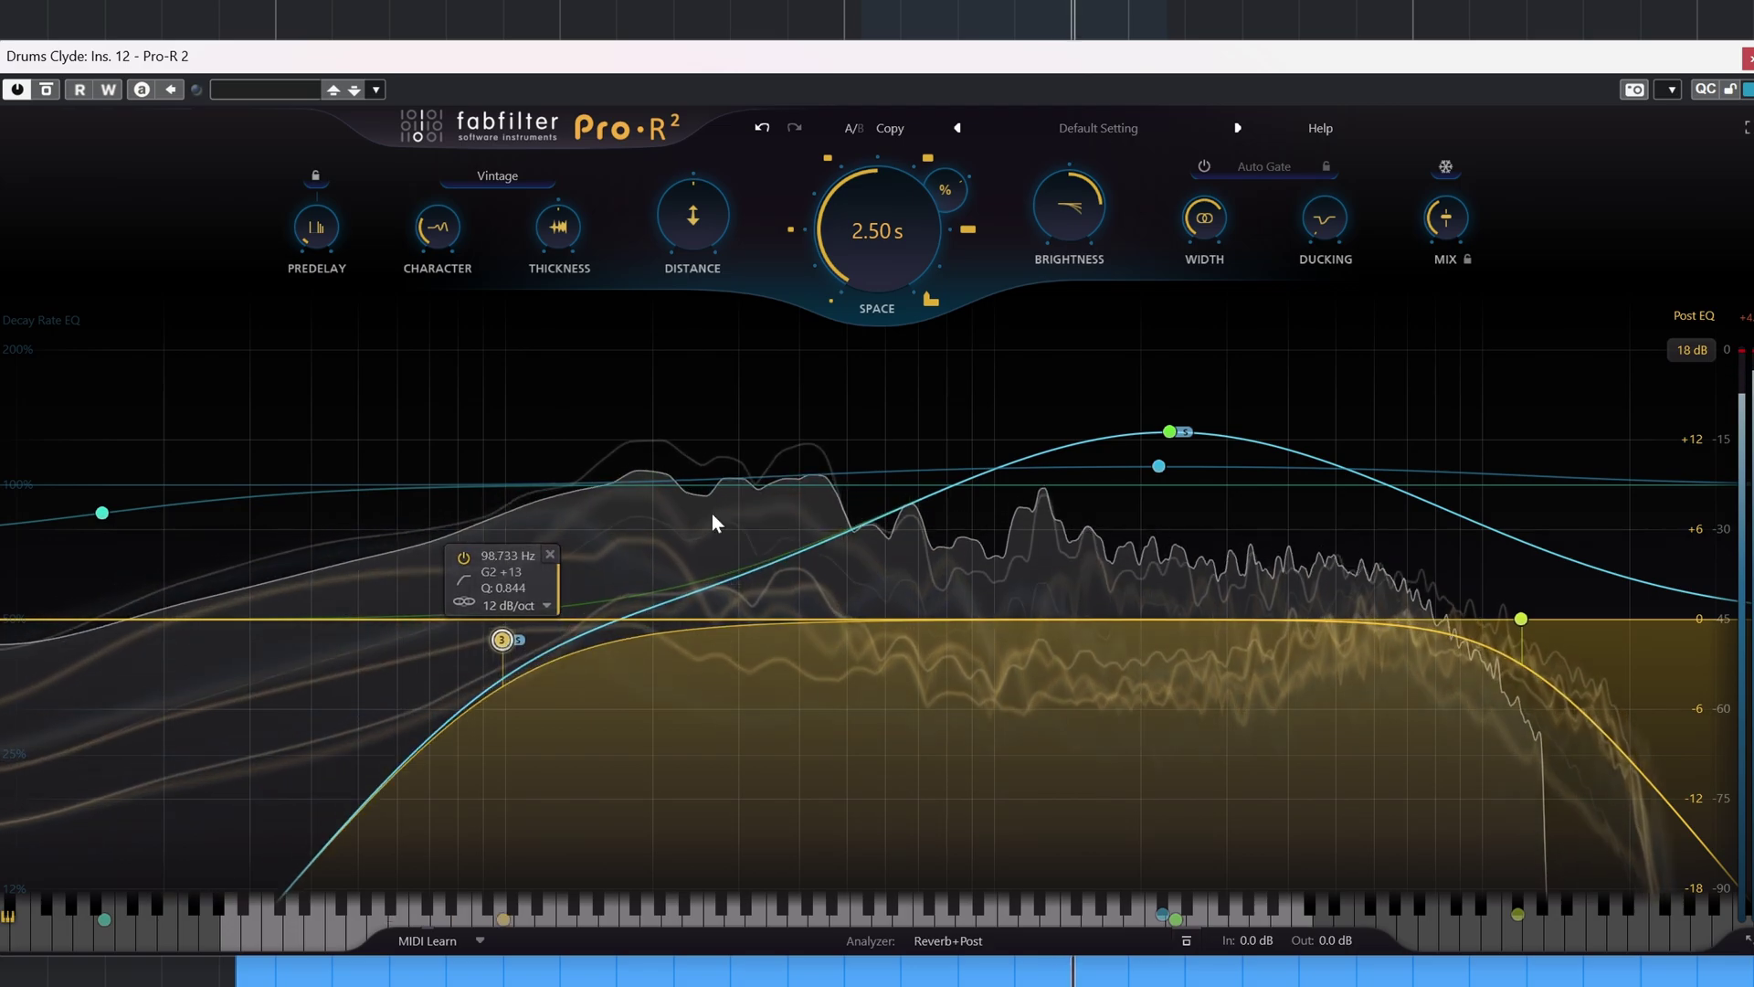
mouse_move(1171, 433)
left_mouse_down()
mouse_move(1209, 519)
mouse_move(1196, 624)
mouse_move(1192, 452)
left_mouse_up()
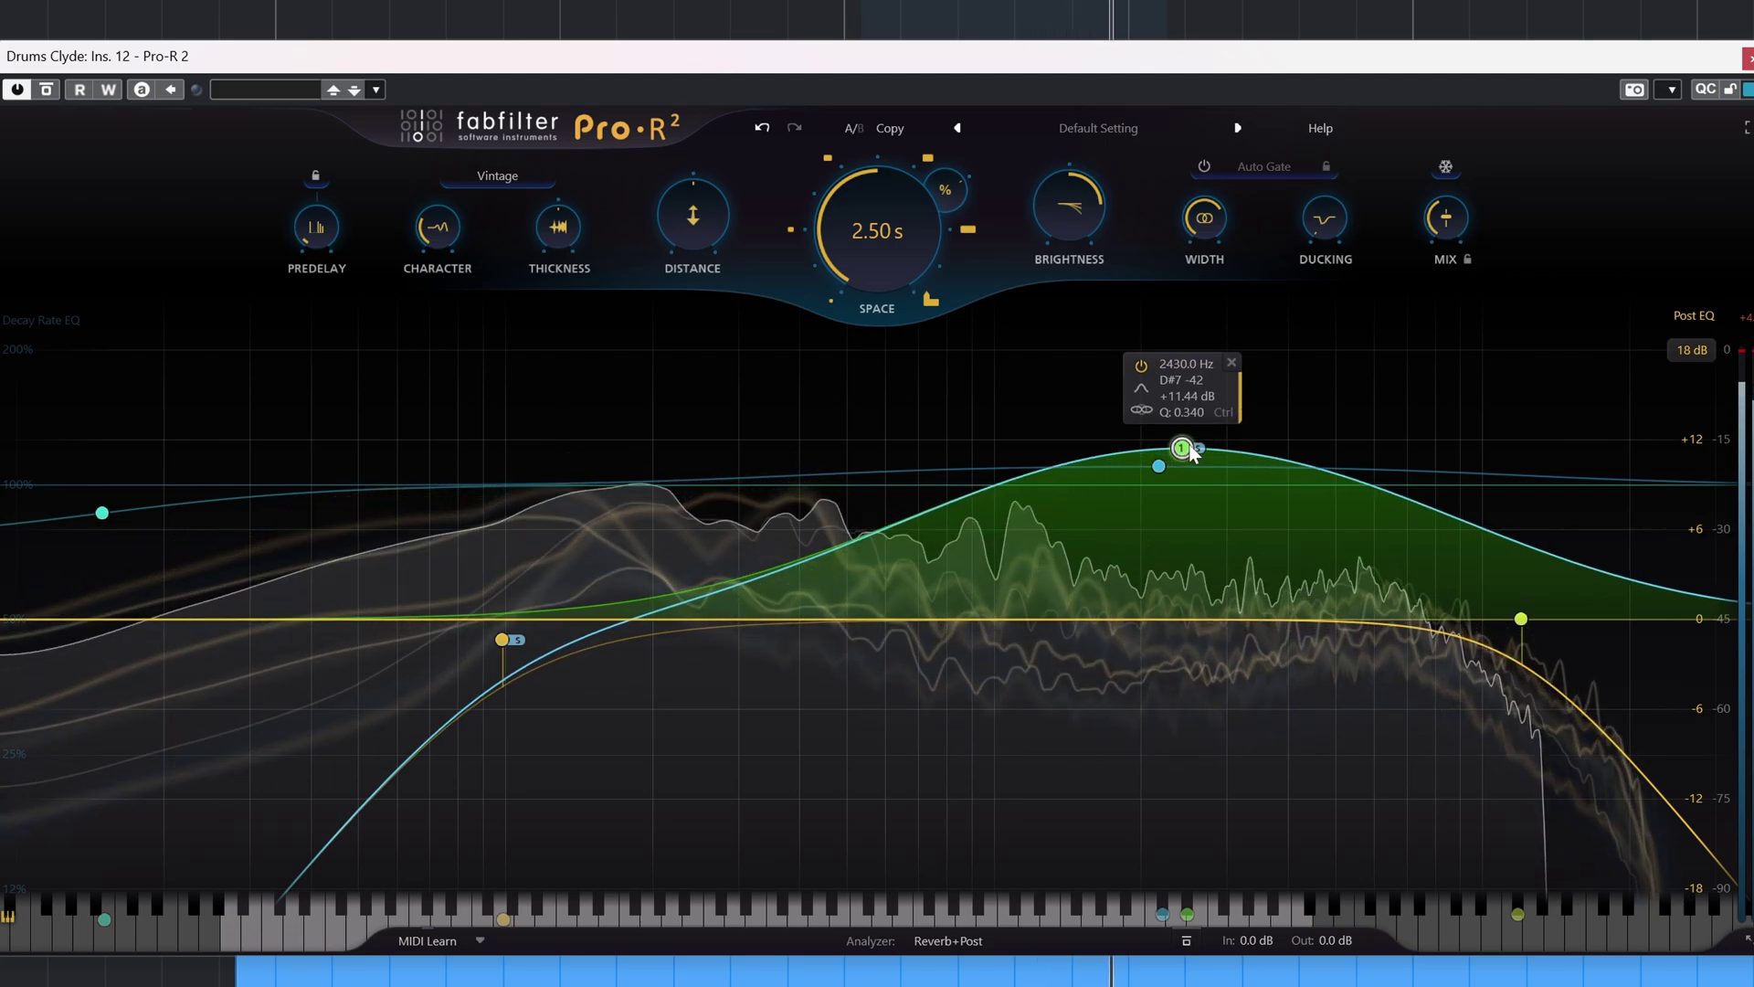